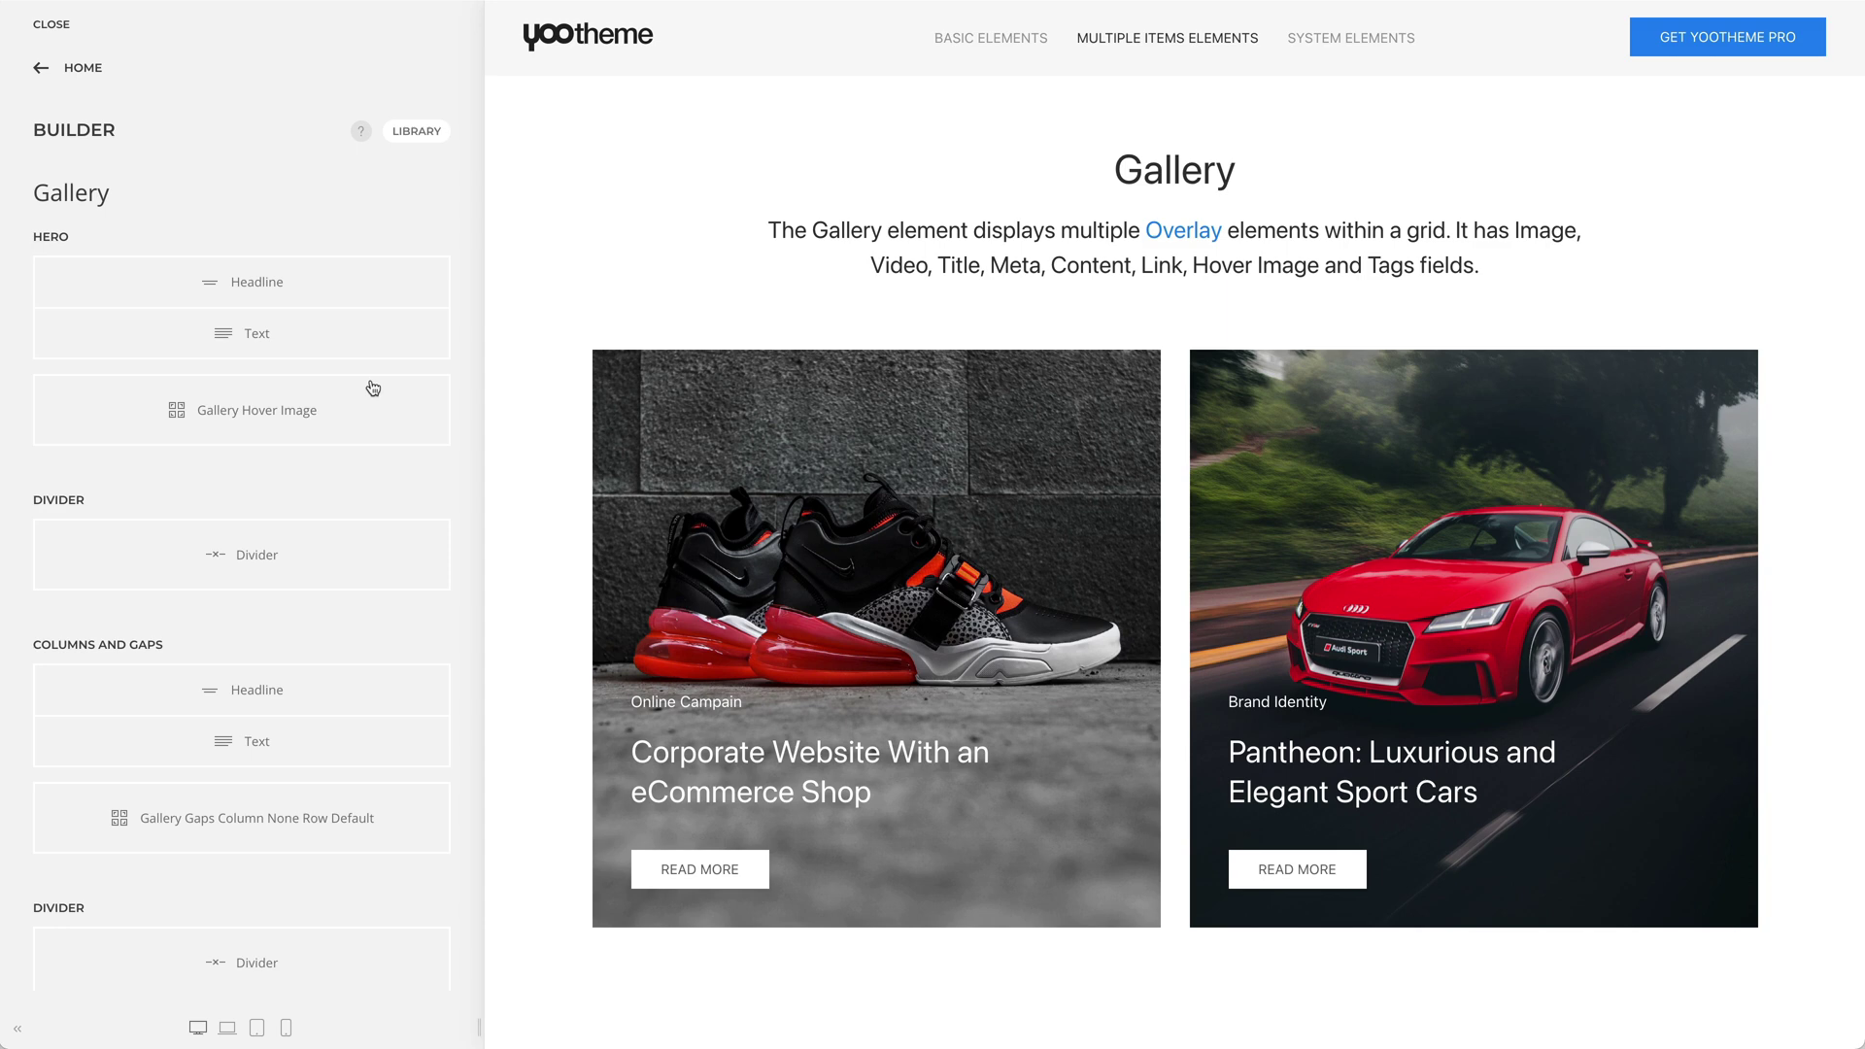
# Step: Open the Corporate Website With an eCommerce Shop item and review its hover image gallery-hover-image-01-hover.jpg and tags
pyautogui.click(339, 409)
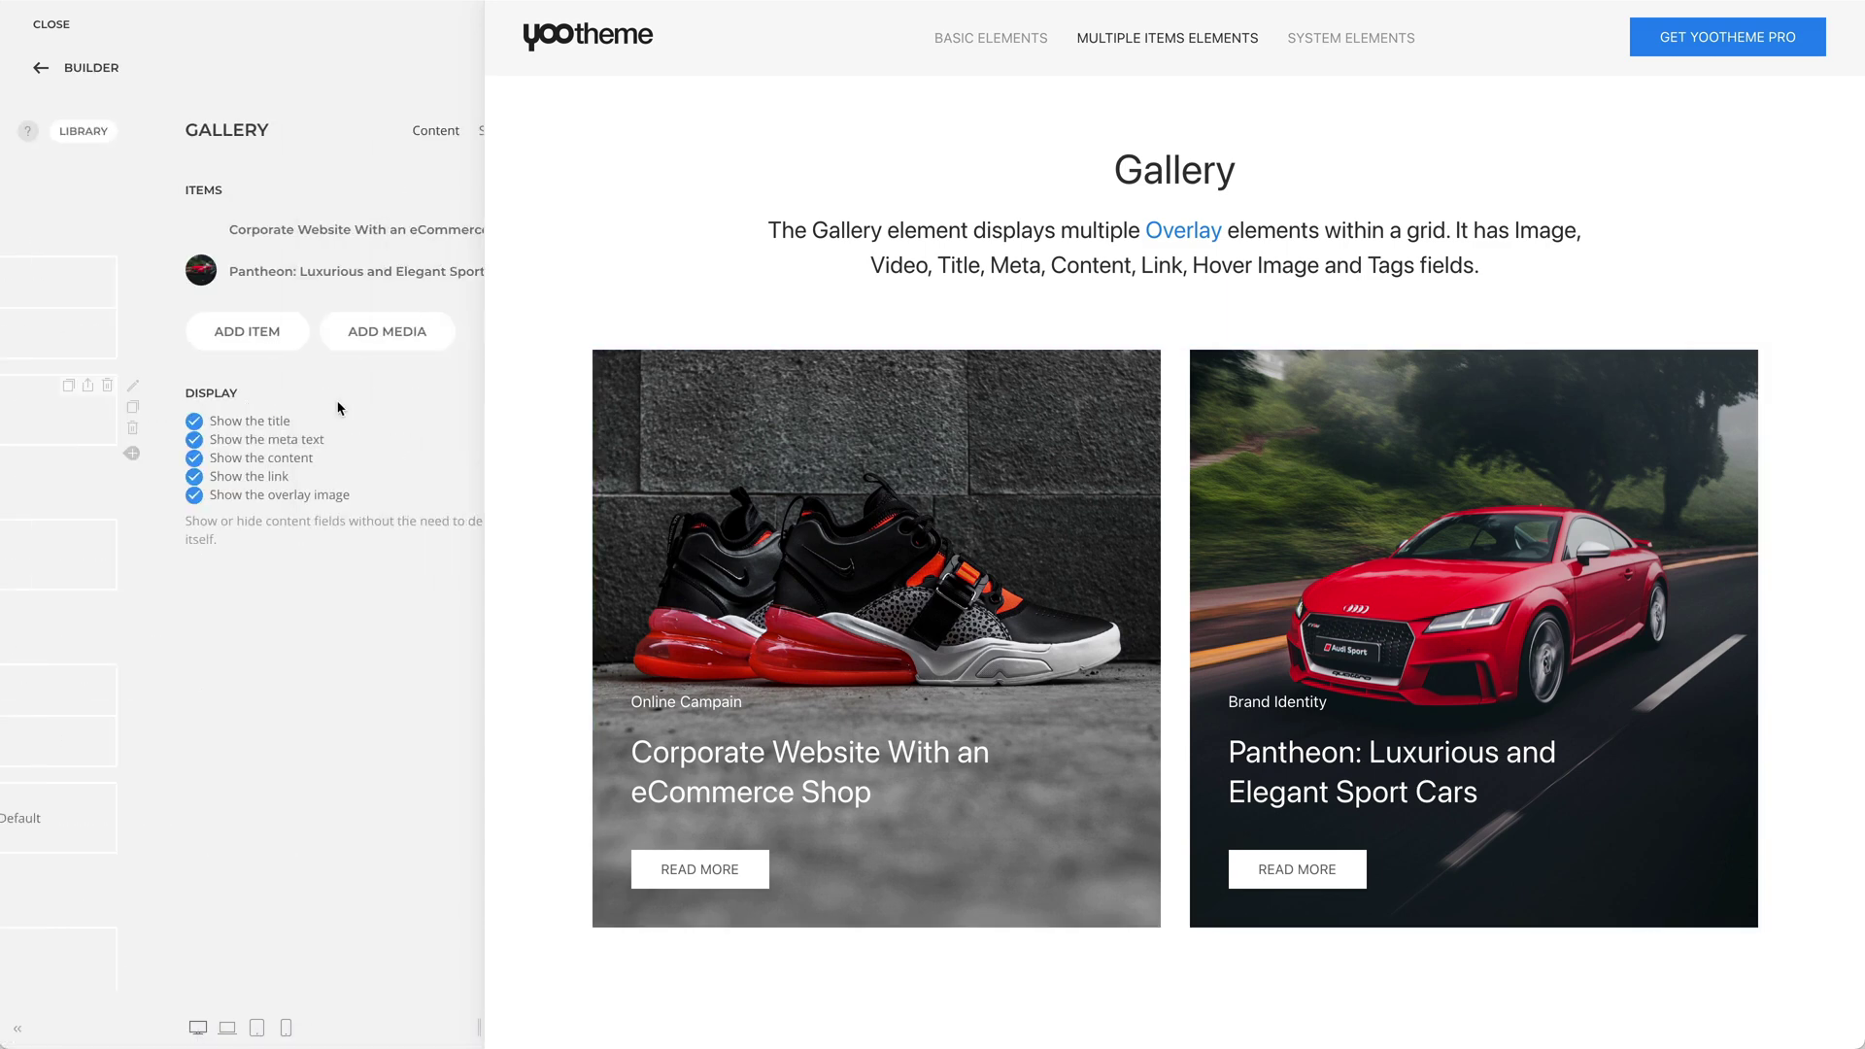
pyautogui.click(351, 234)
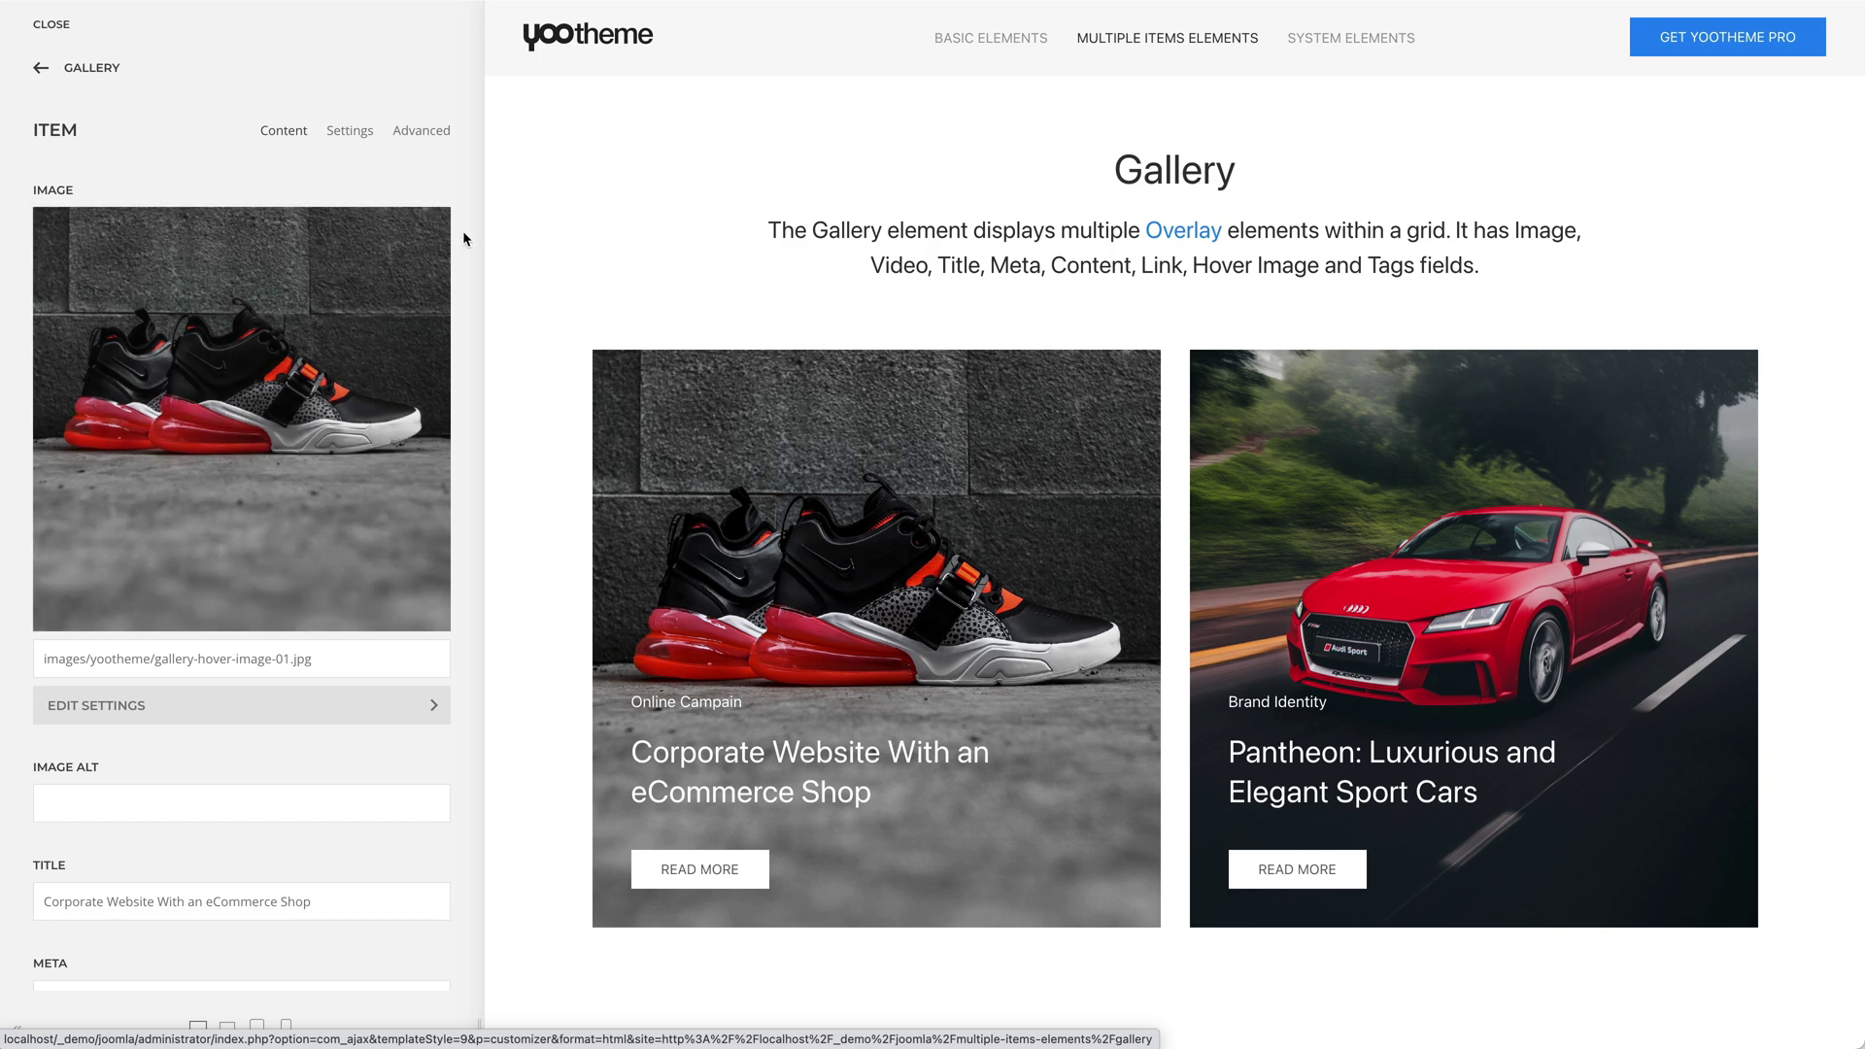
pyautogui.scroll(-7, 463, 230)
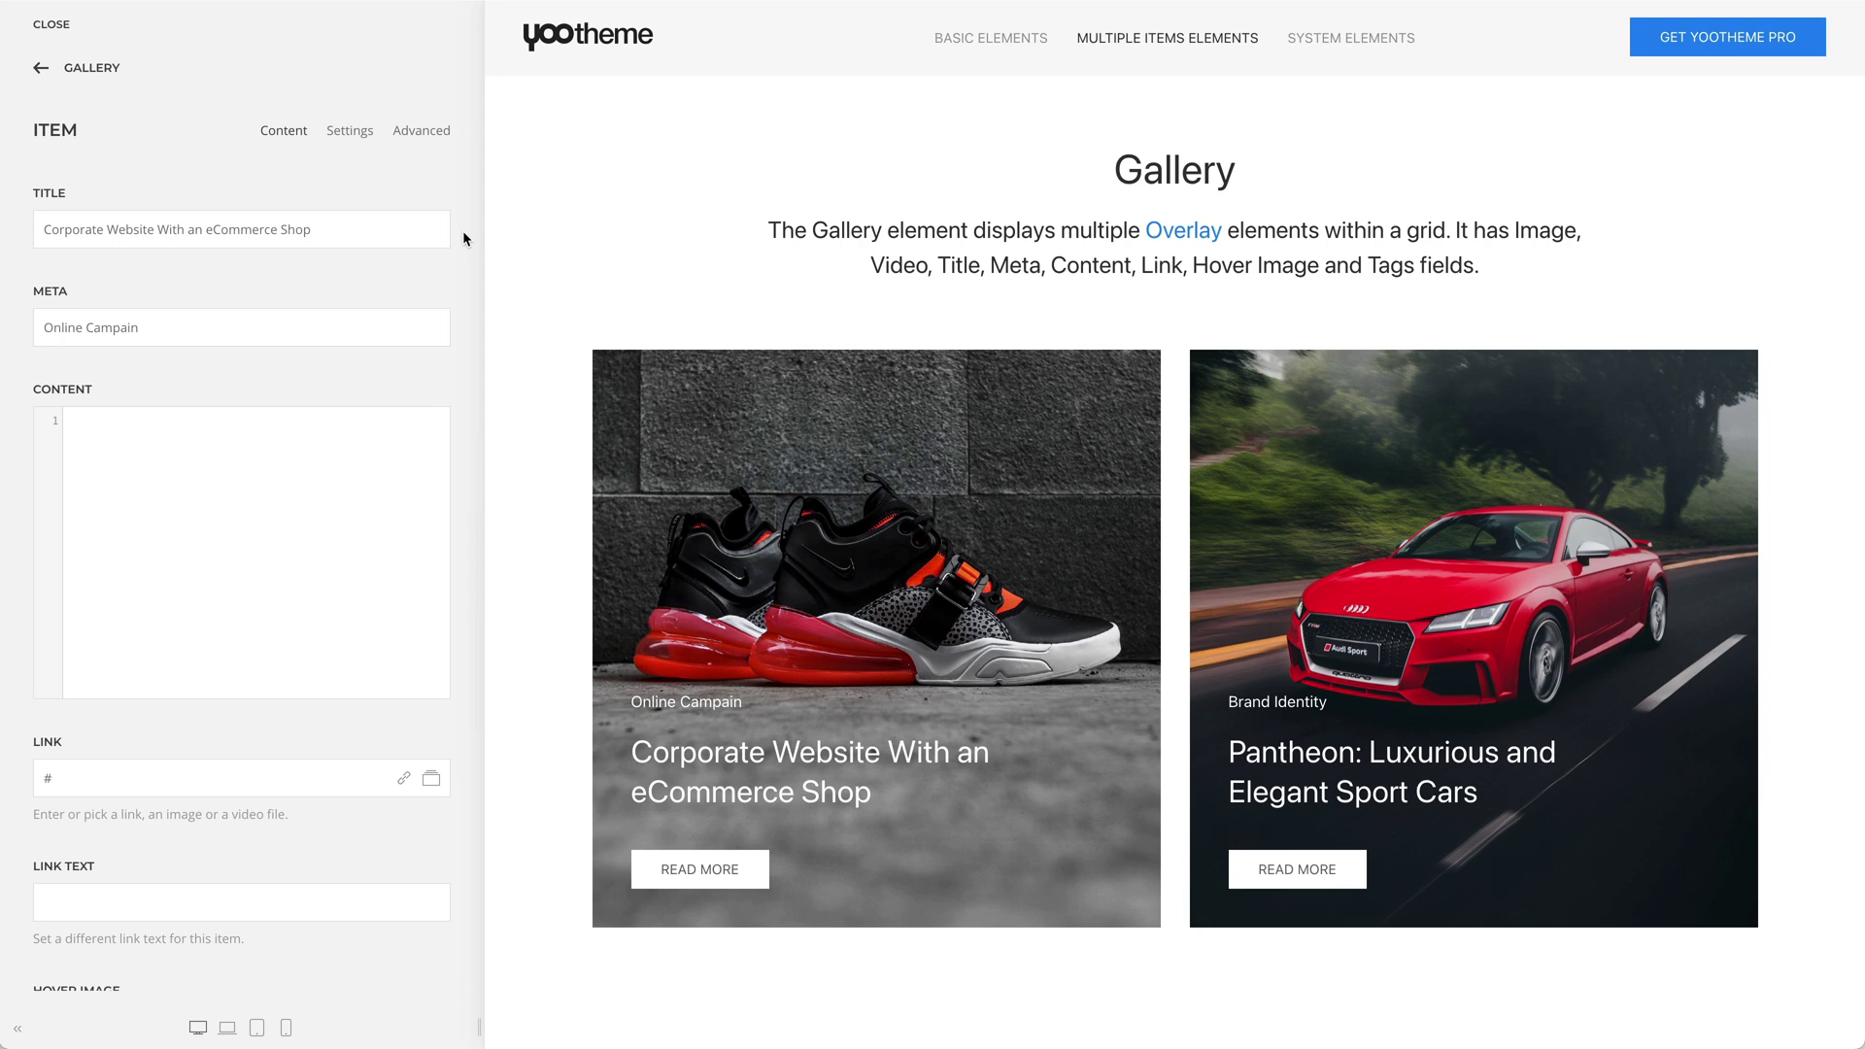
pyautogui.scroll(-5, 463, 230)
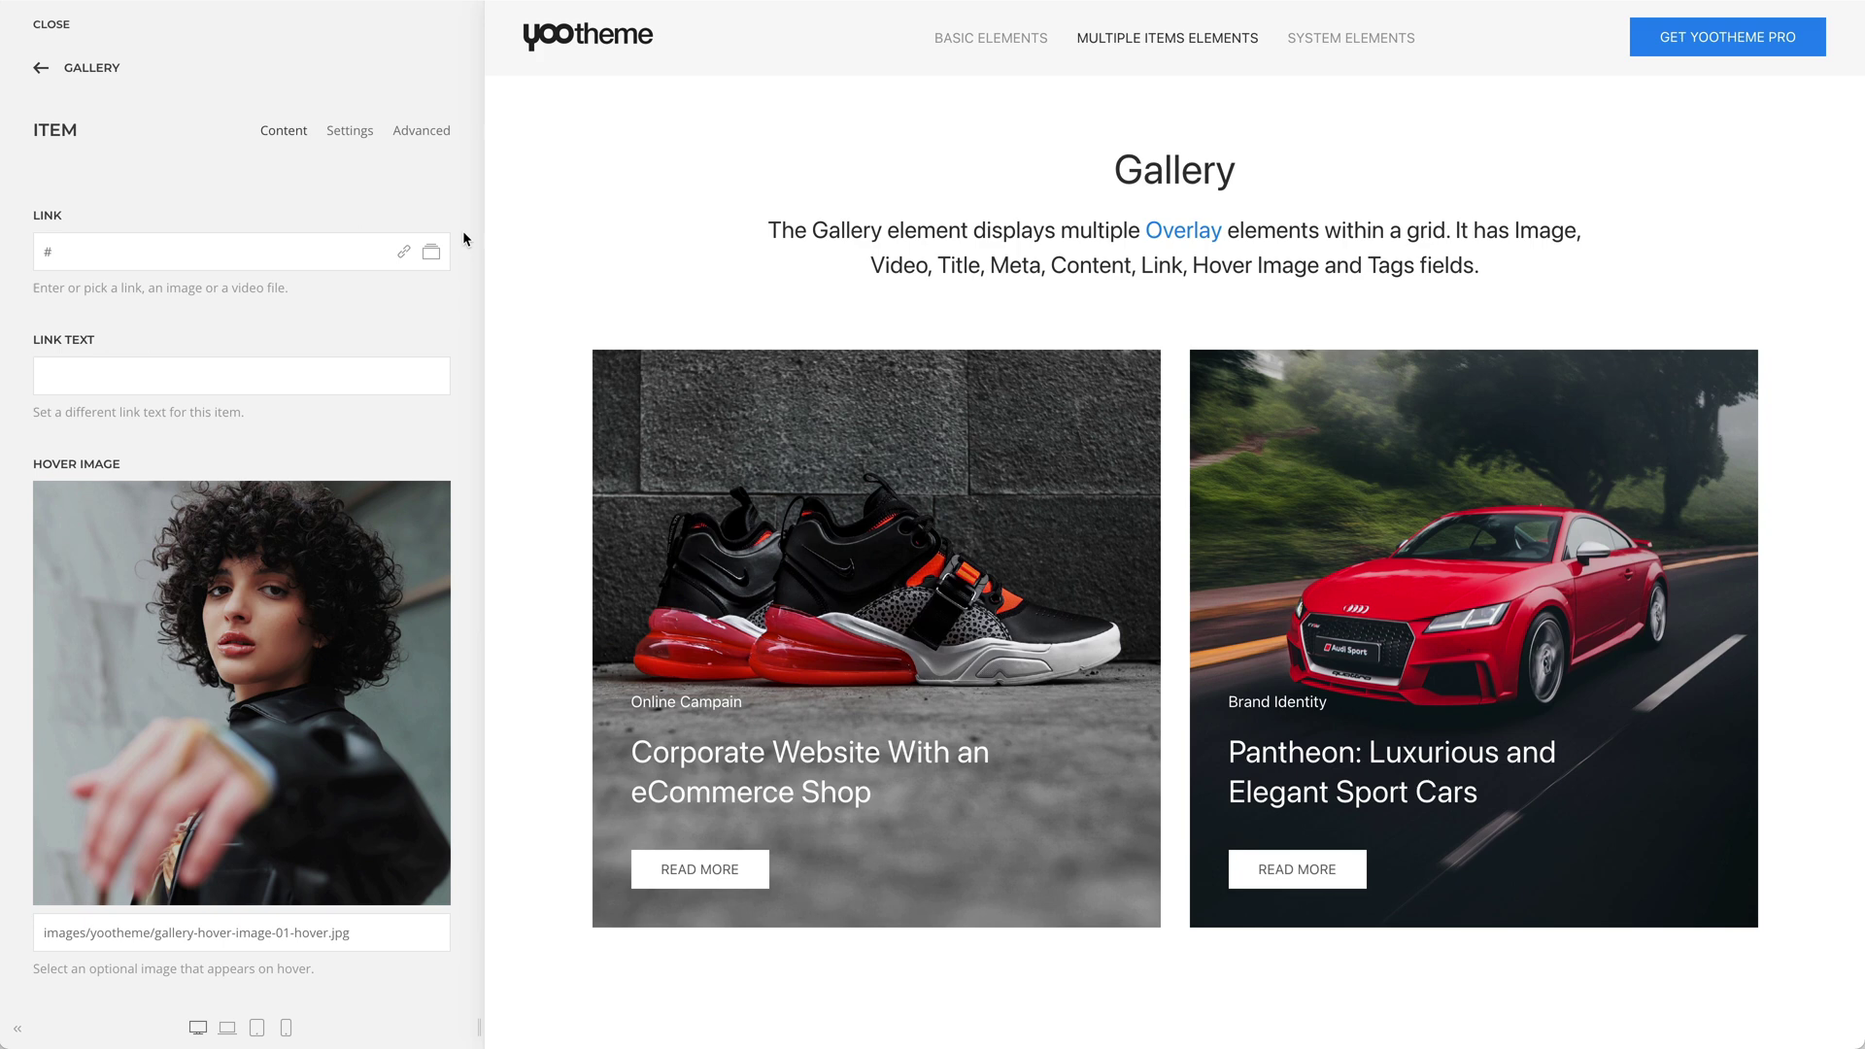
pyautogui.moveTo(732, 478)
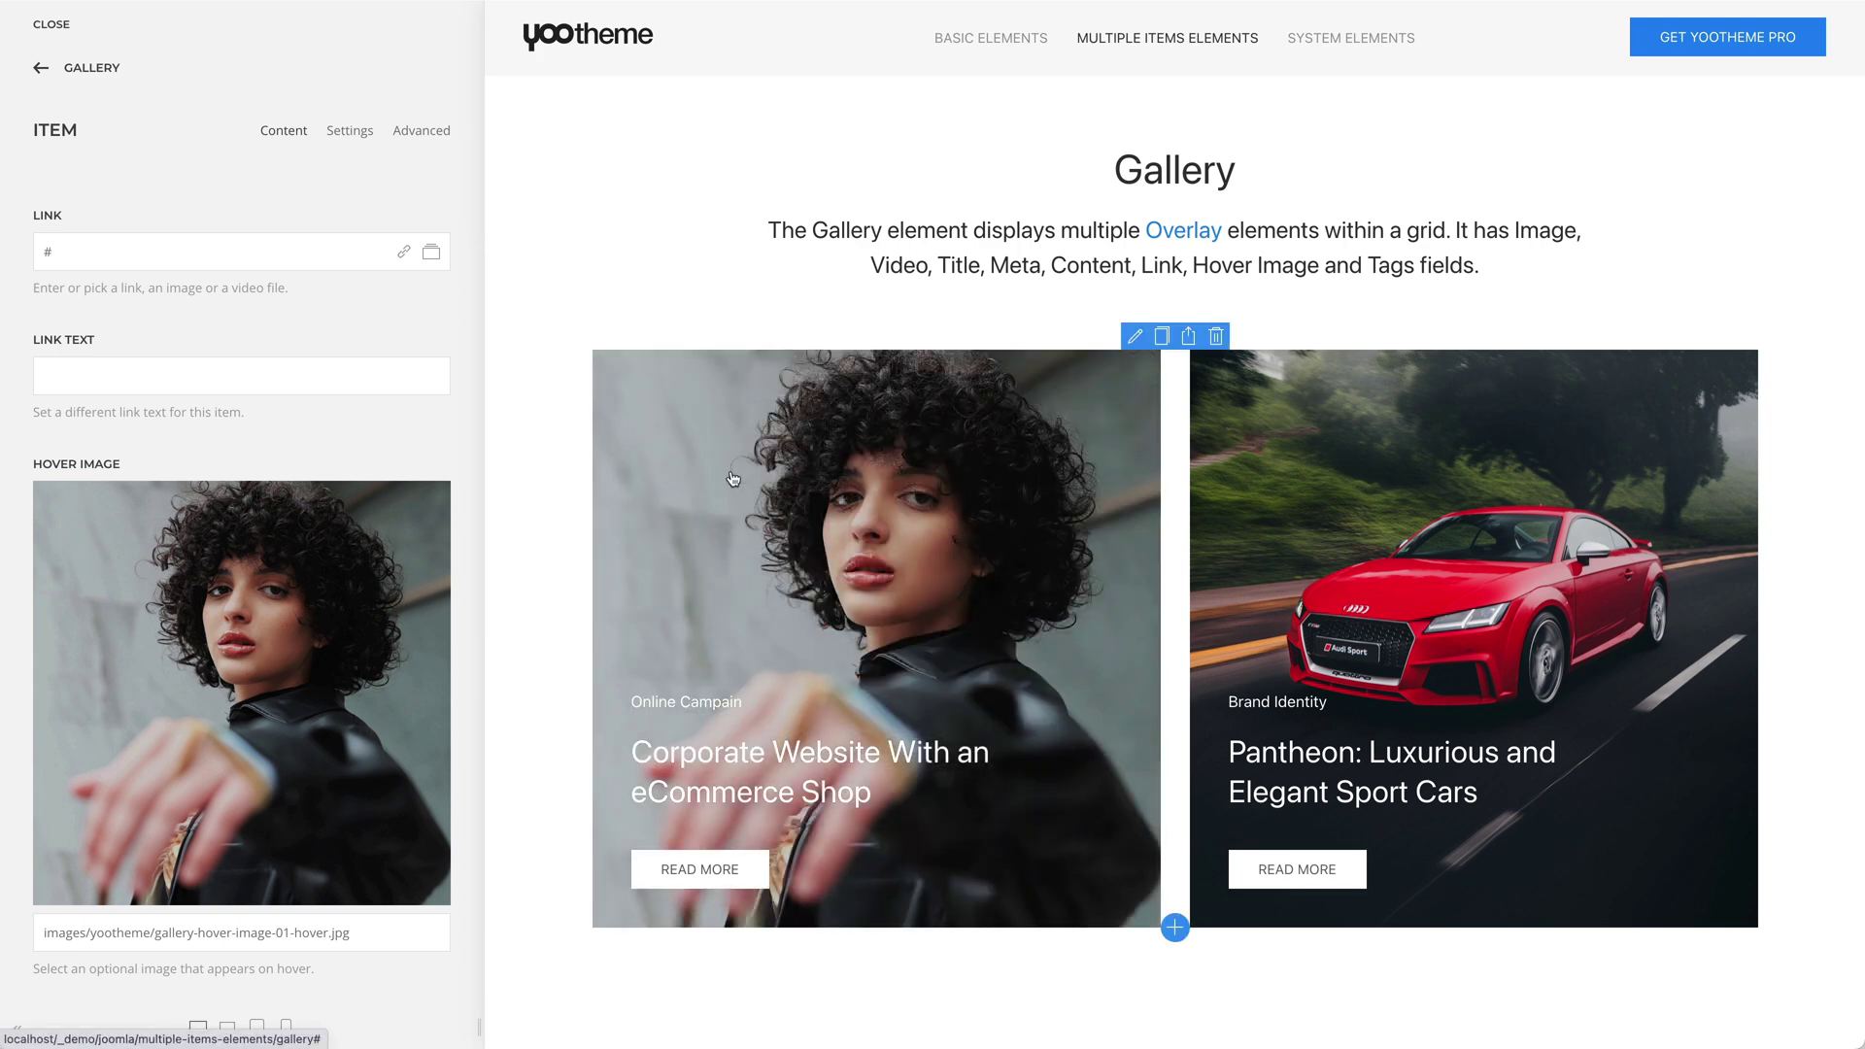
pyautogui.scroll(-1, 462, 418)
pyautogui.scroll(-1, 462, 420)
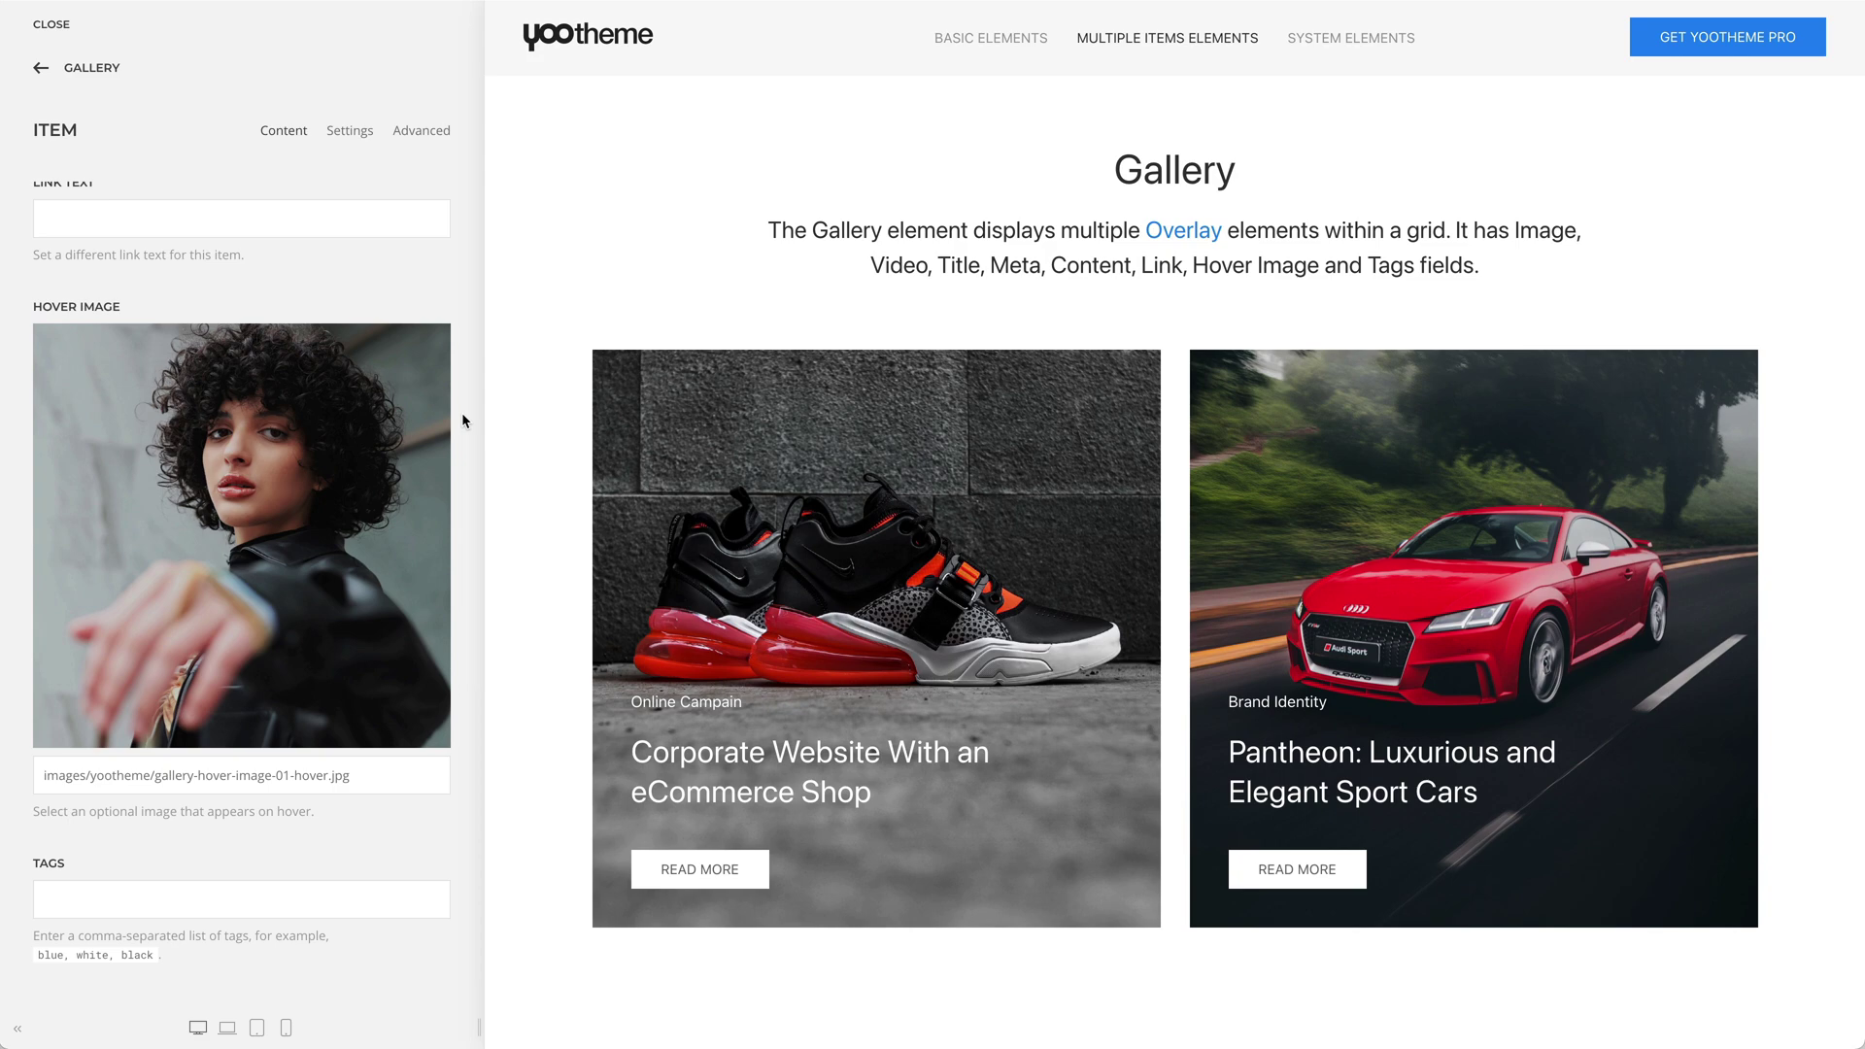
pyautogui.scroll(-10, 512, 414)
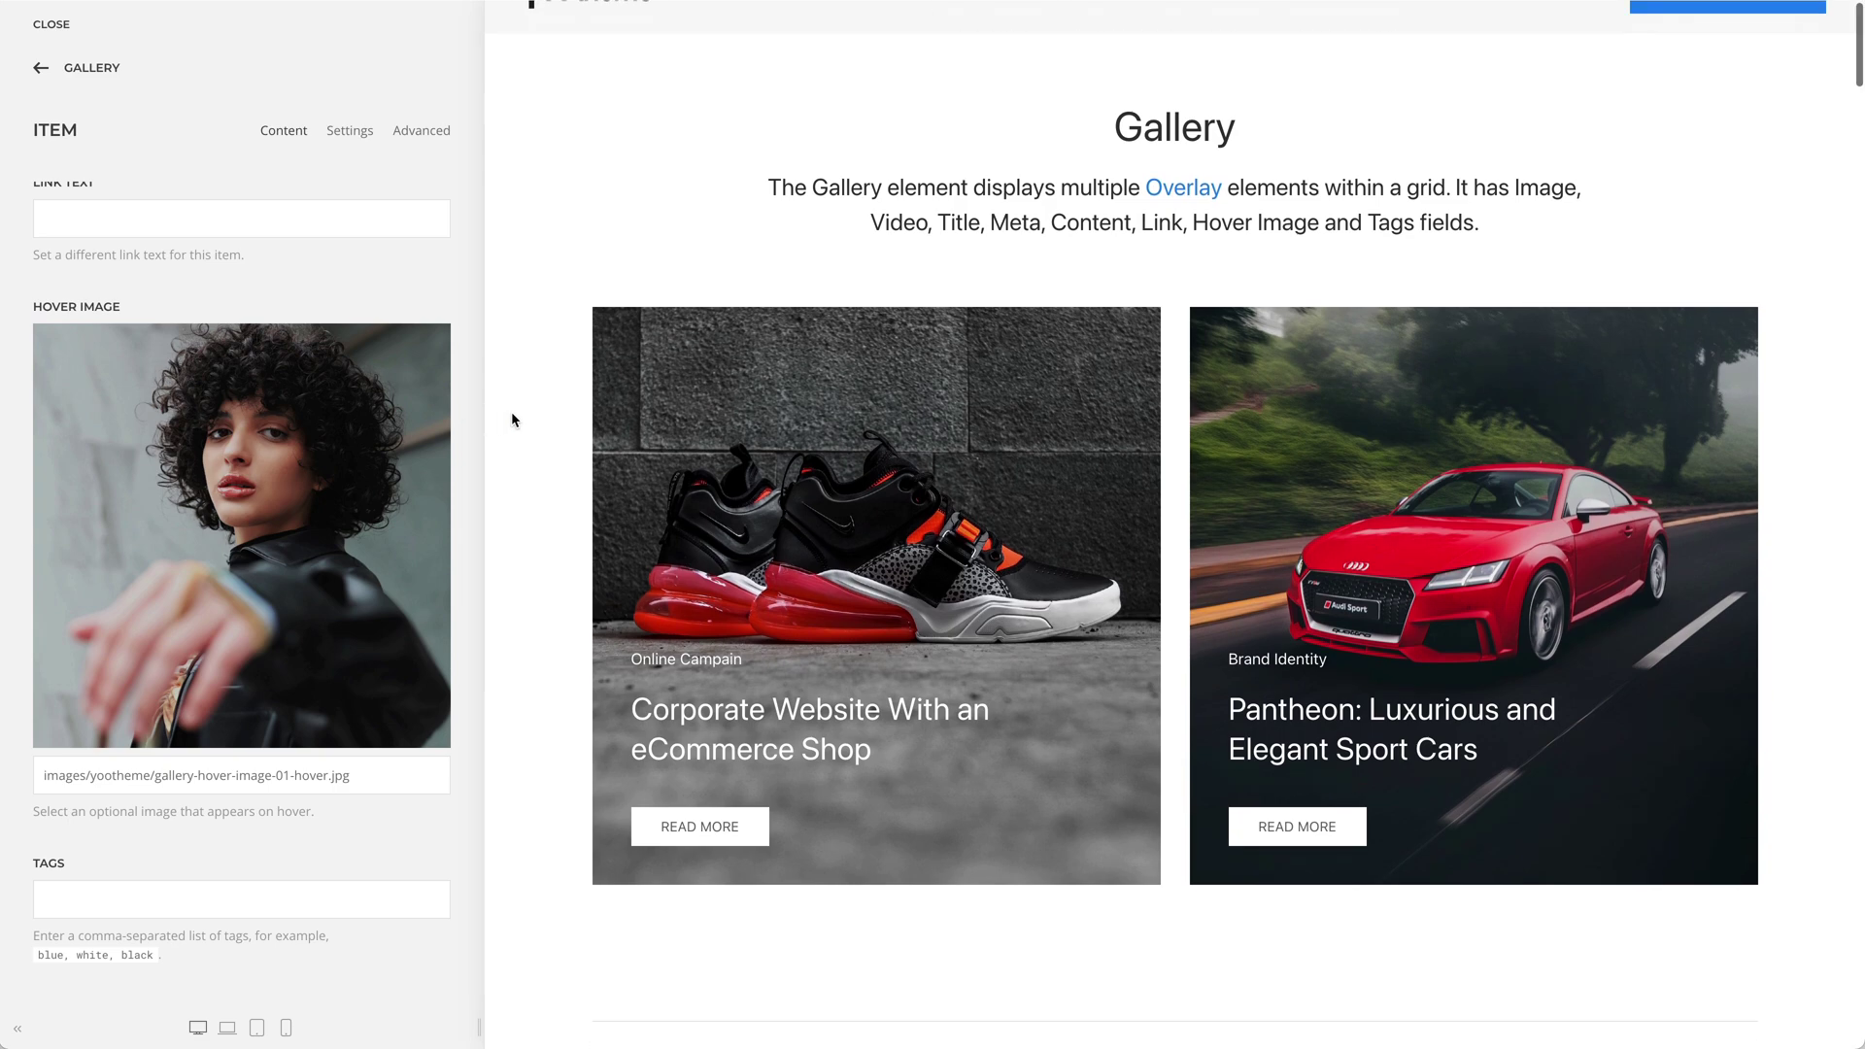
# Step: Select the Columns and Gaps portrait gallery and show its 1/2/4 column breakpoint settings
pyautogui.scroll(-2, 512, 419)
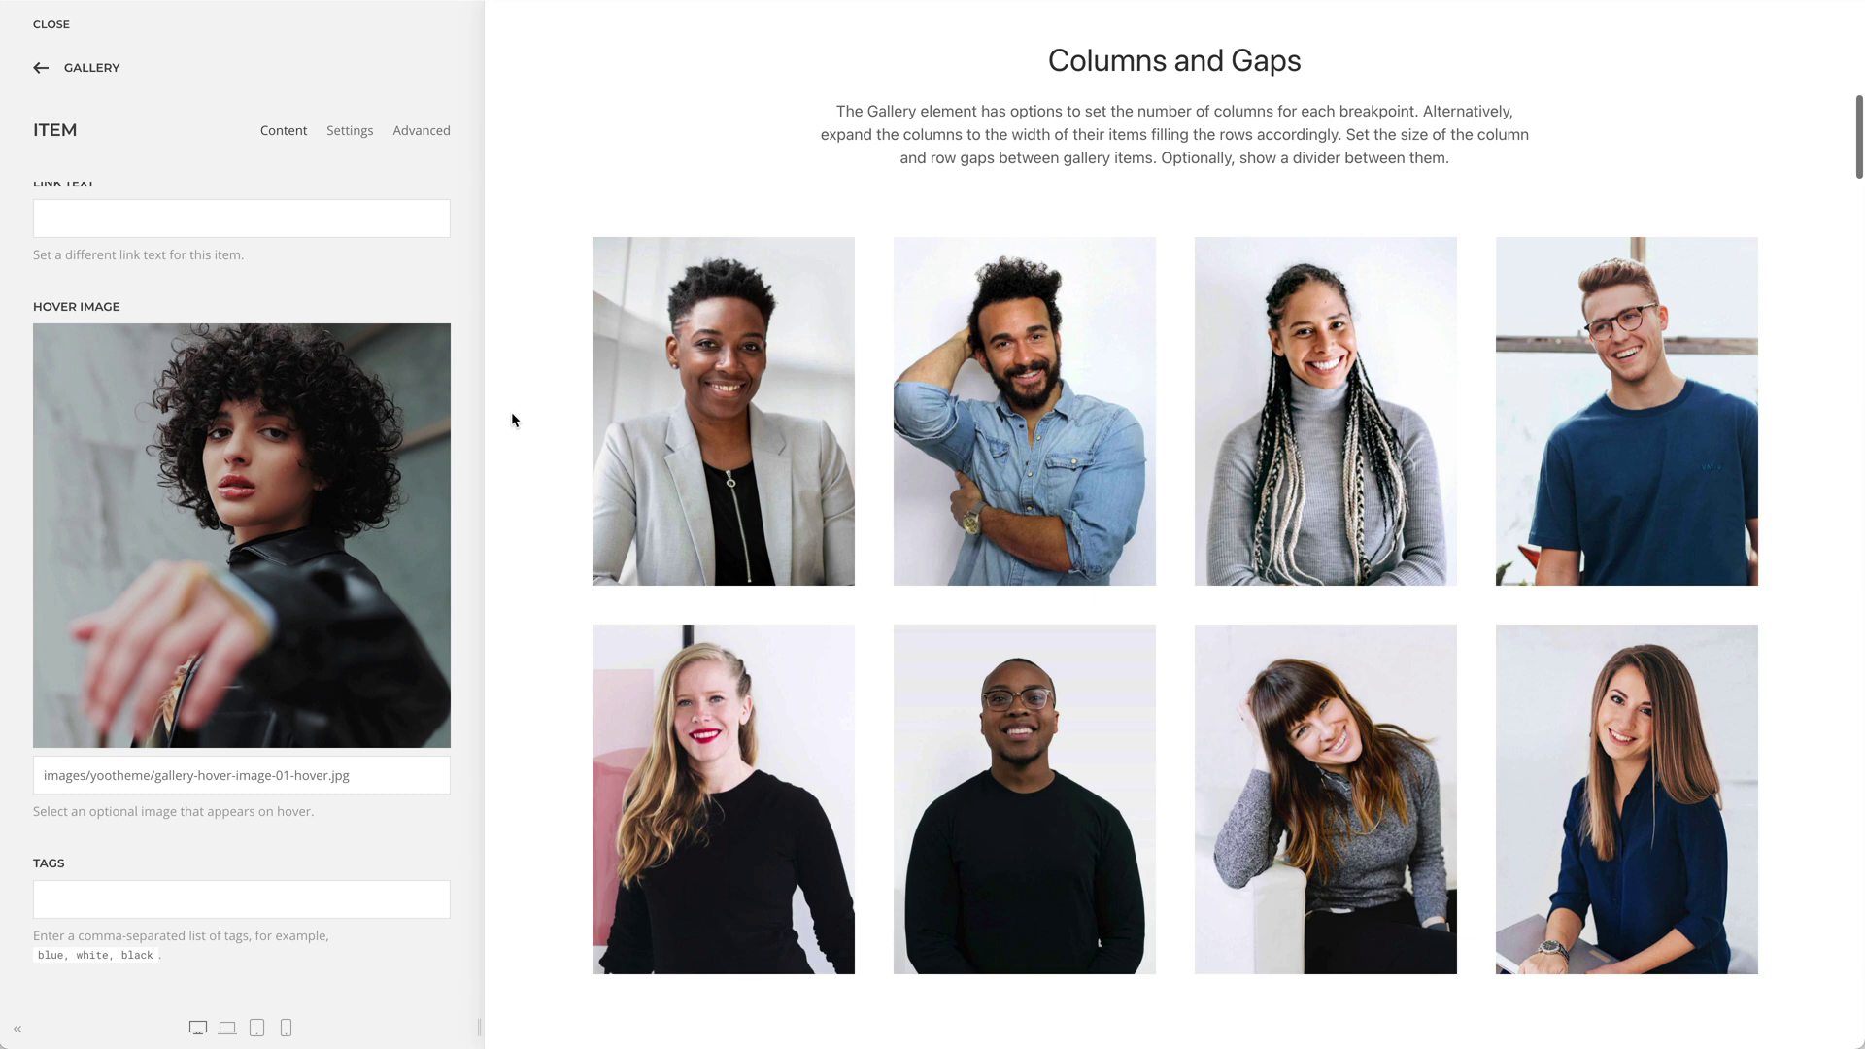
pyautogui.moveTo(1091, 404)
pyautogui.click(755, 209)
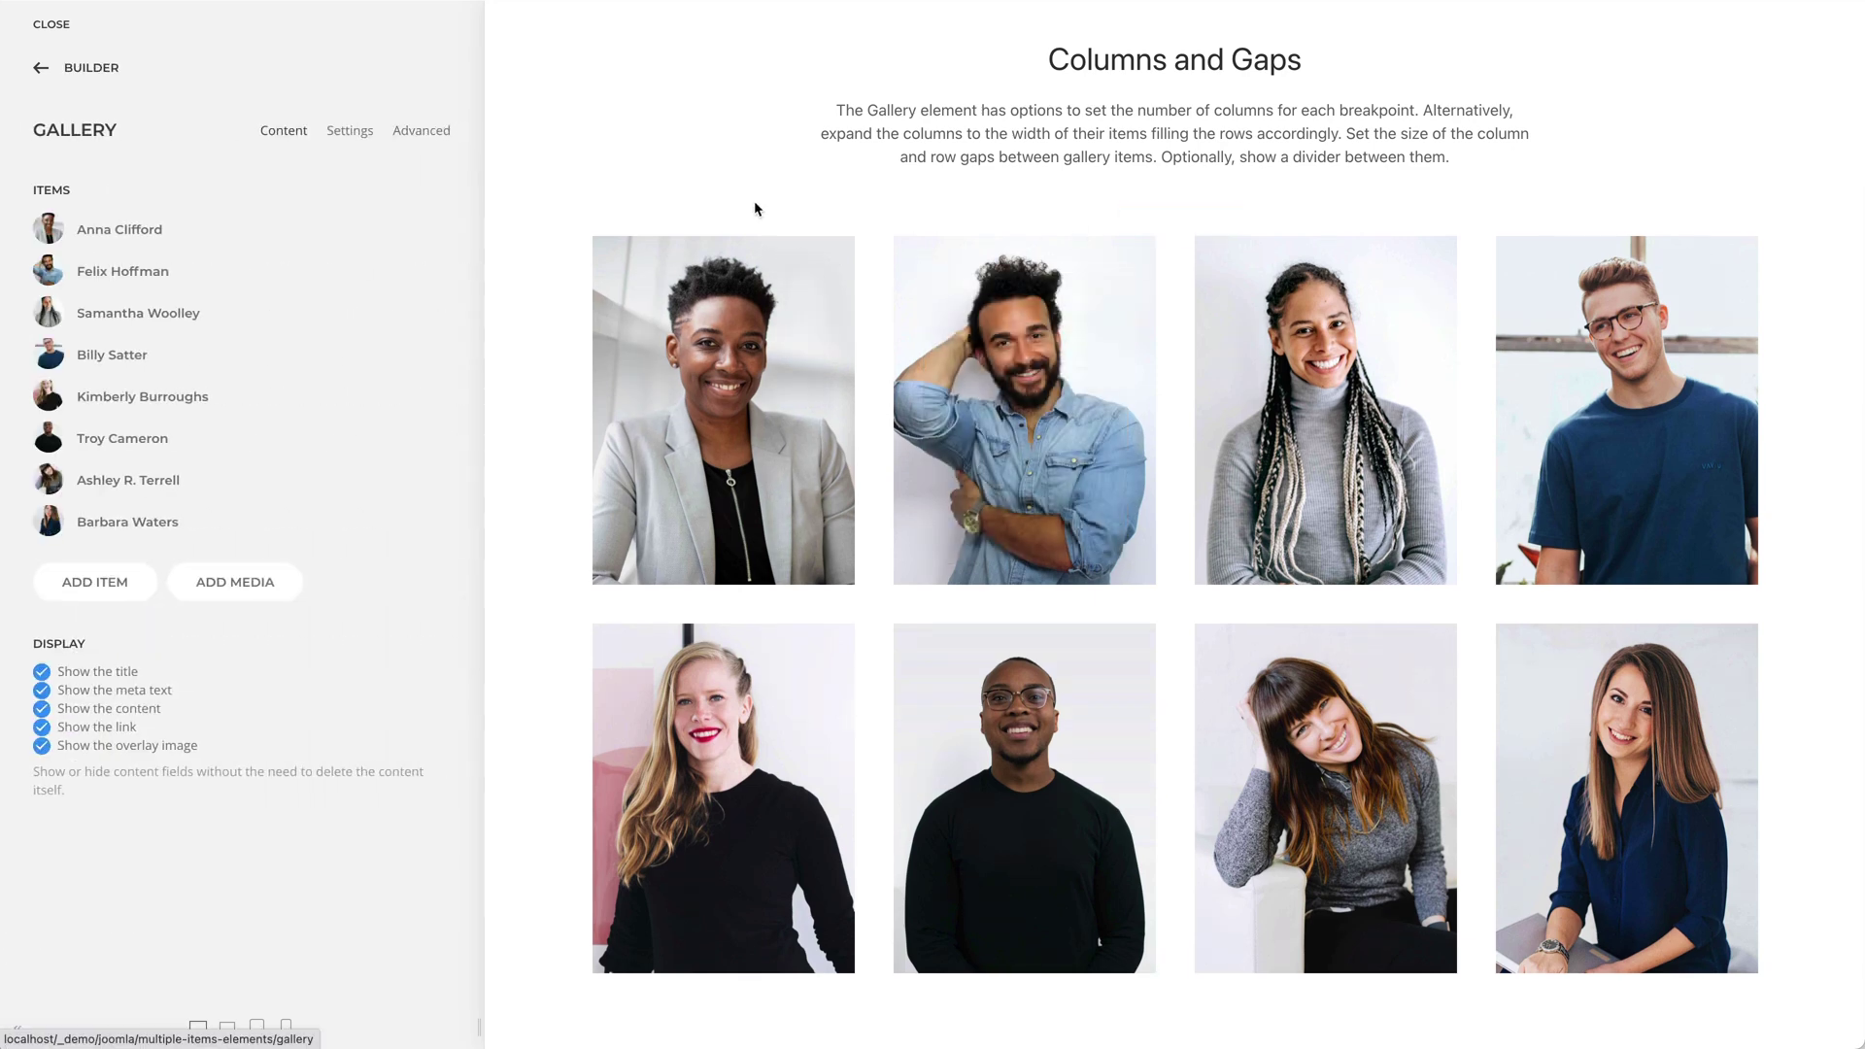
pyautogui.click(370, 143)
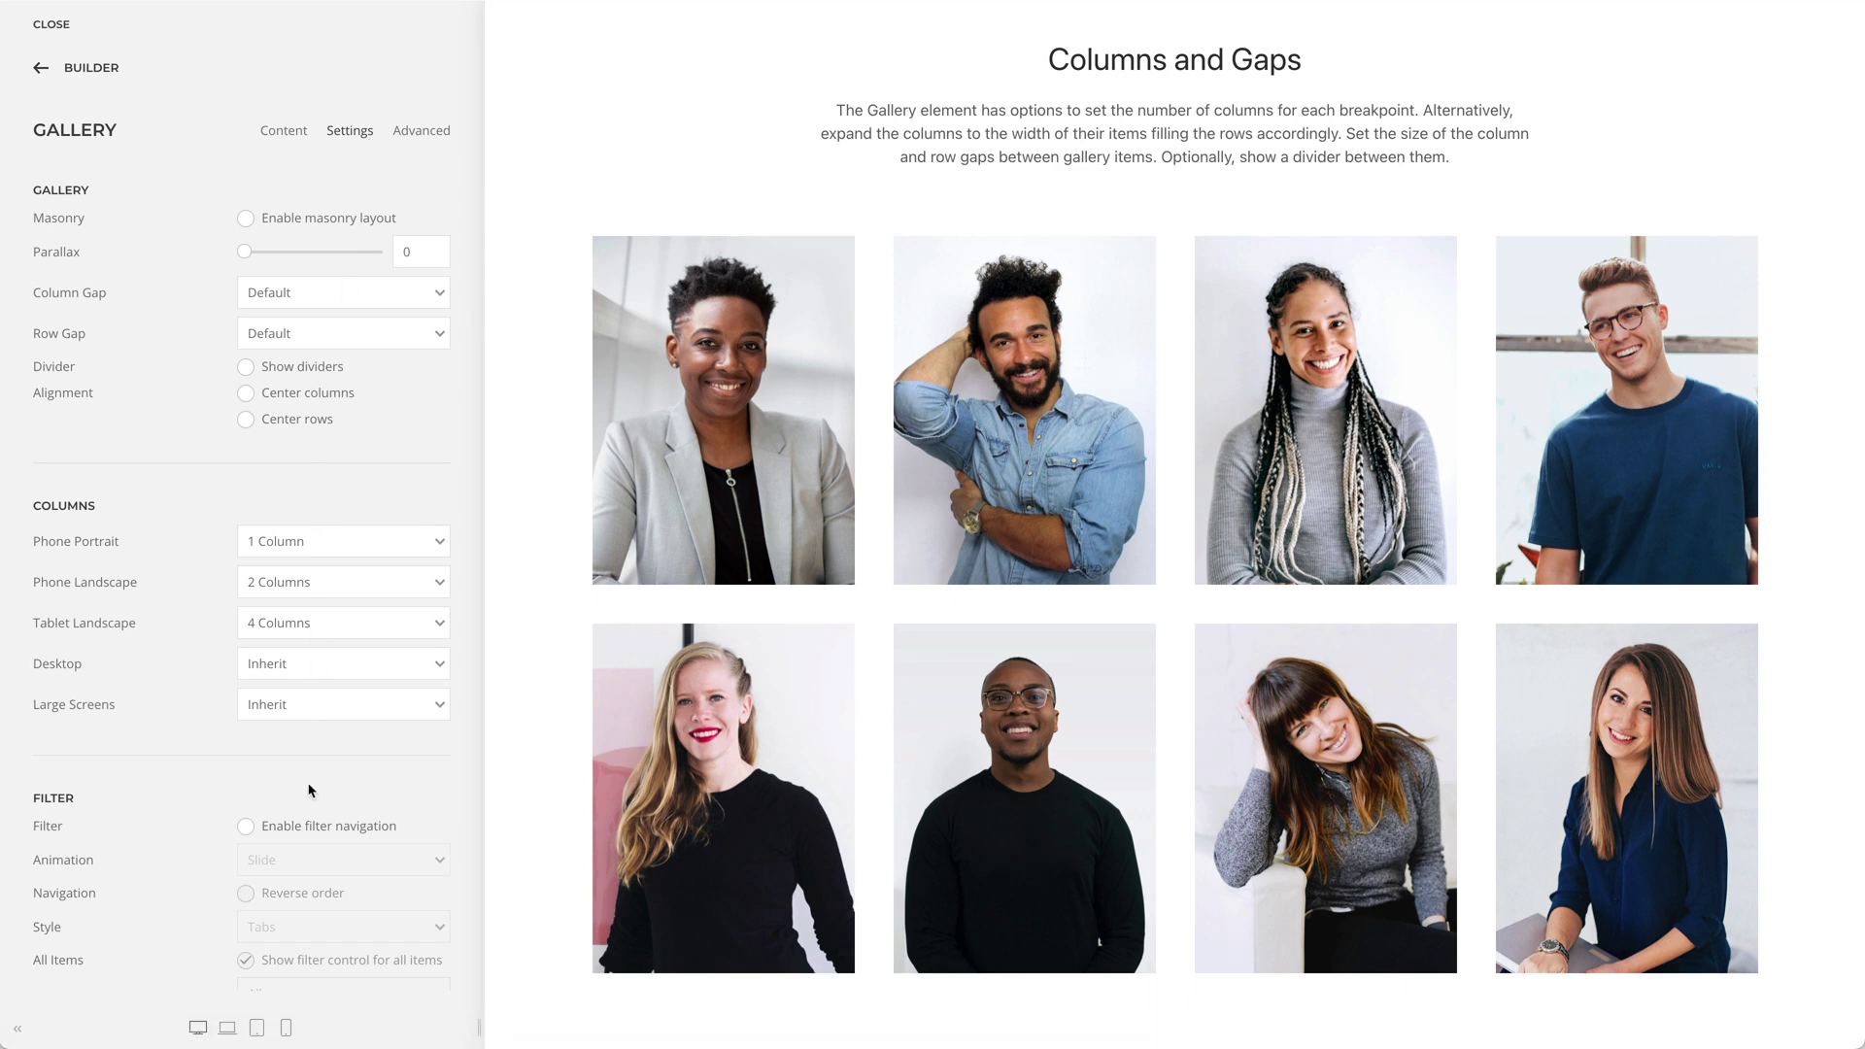
pyautogui.click(287, 1030)
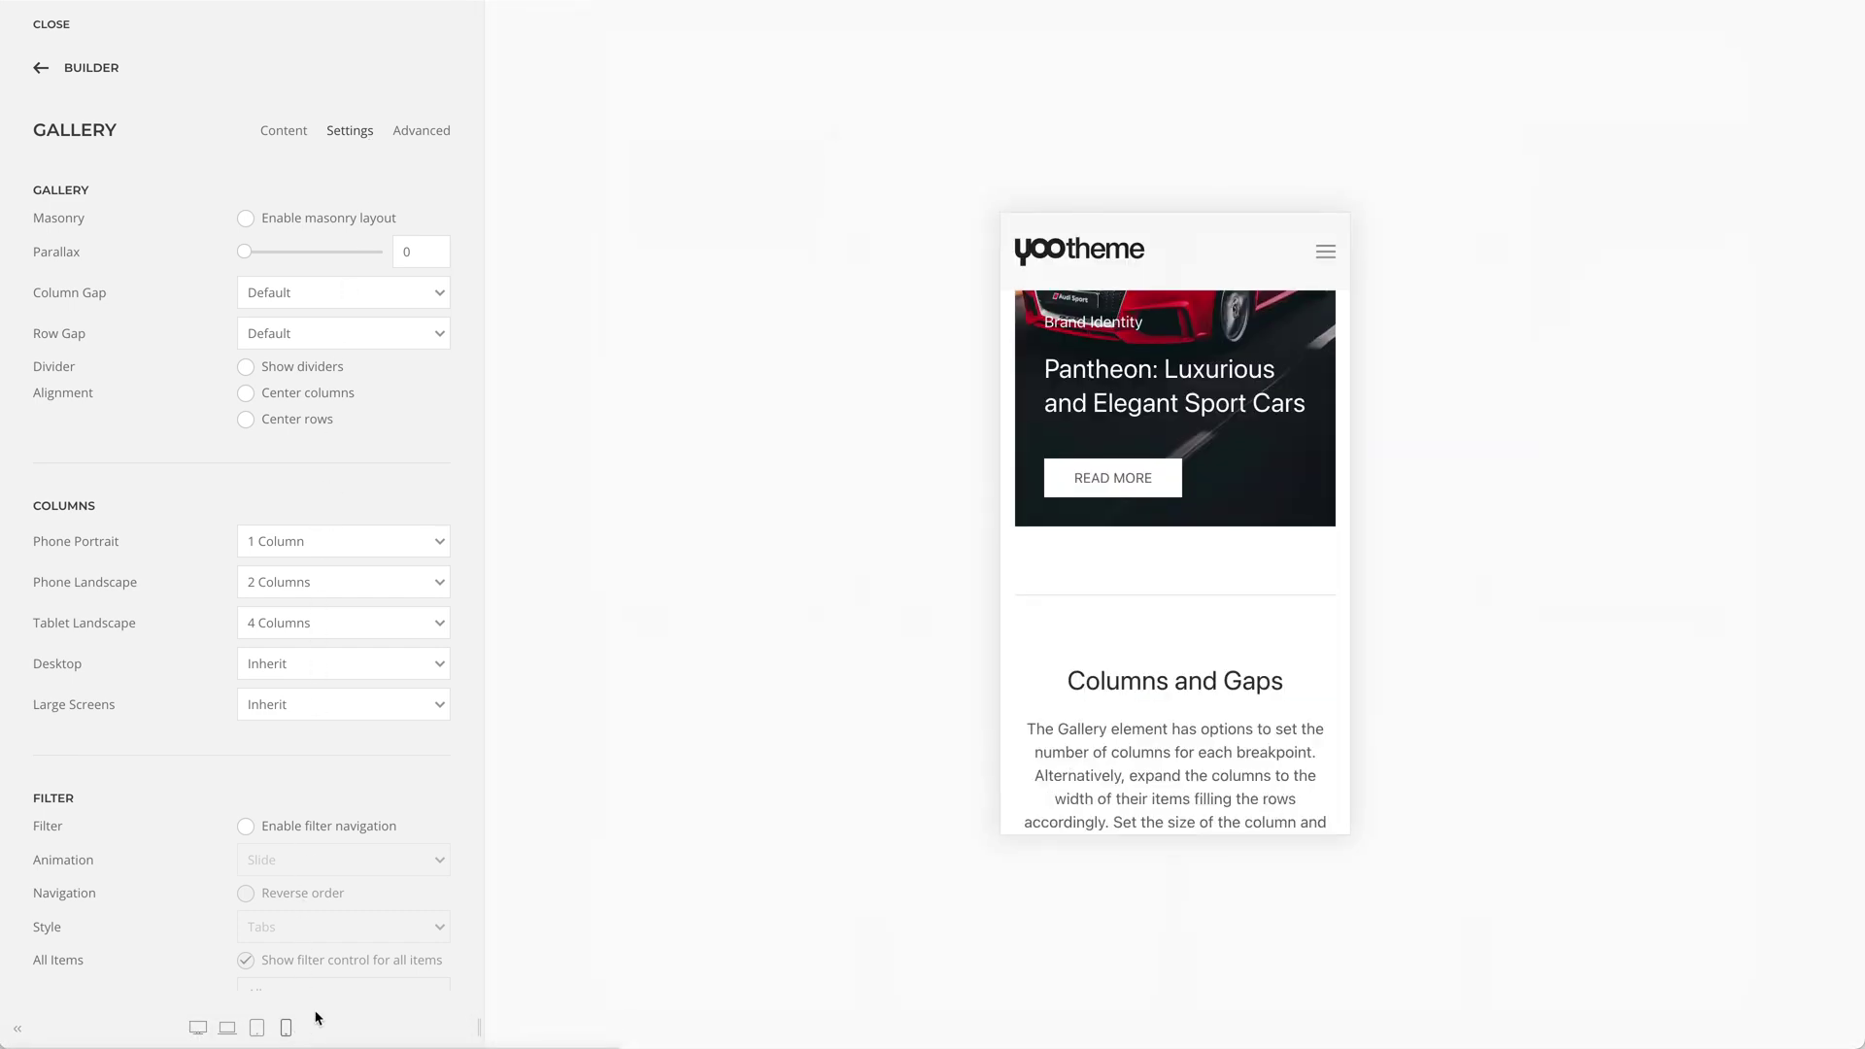
pyautogui.scroll(-10, 1067, 651)
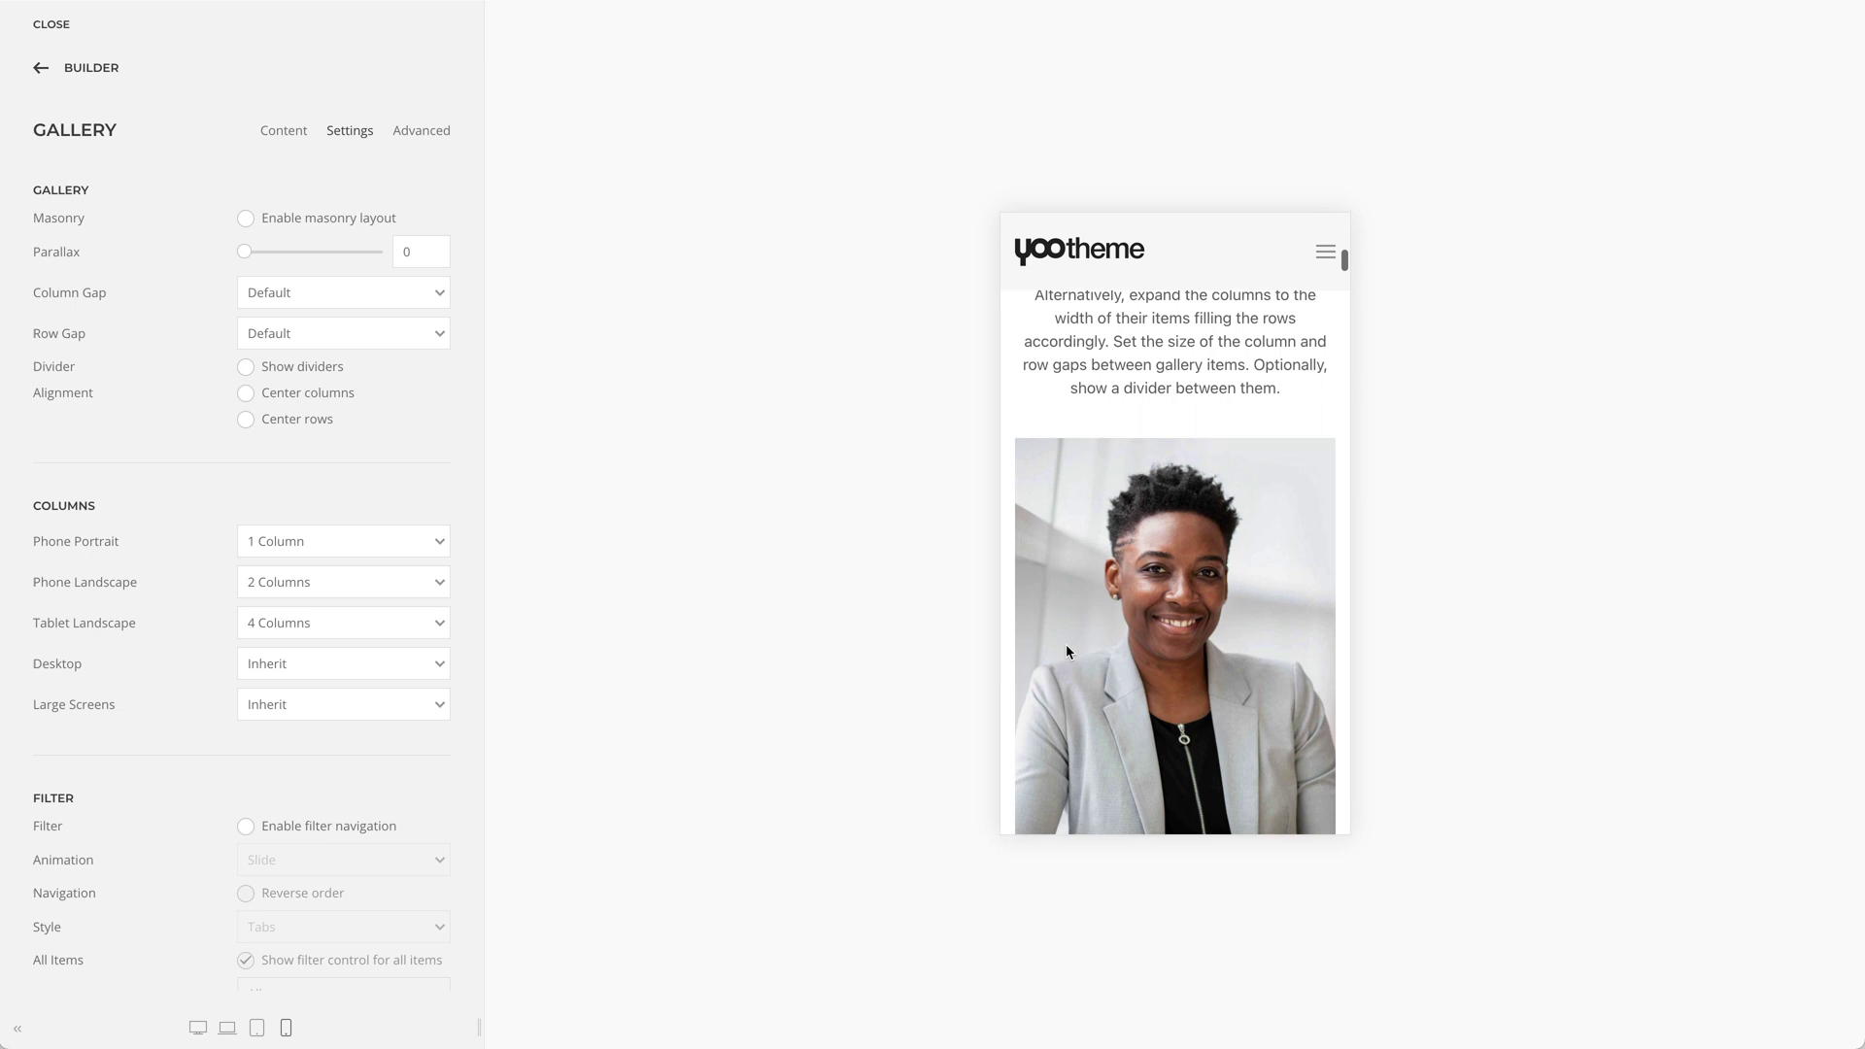
pyautogui.moveTo(1070, 652)
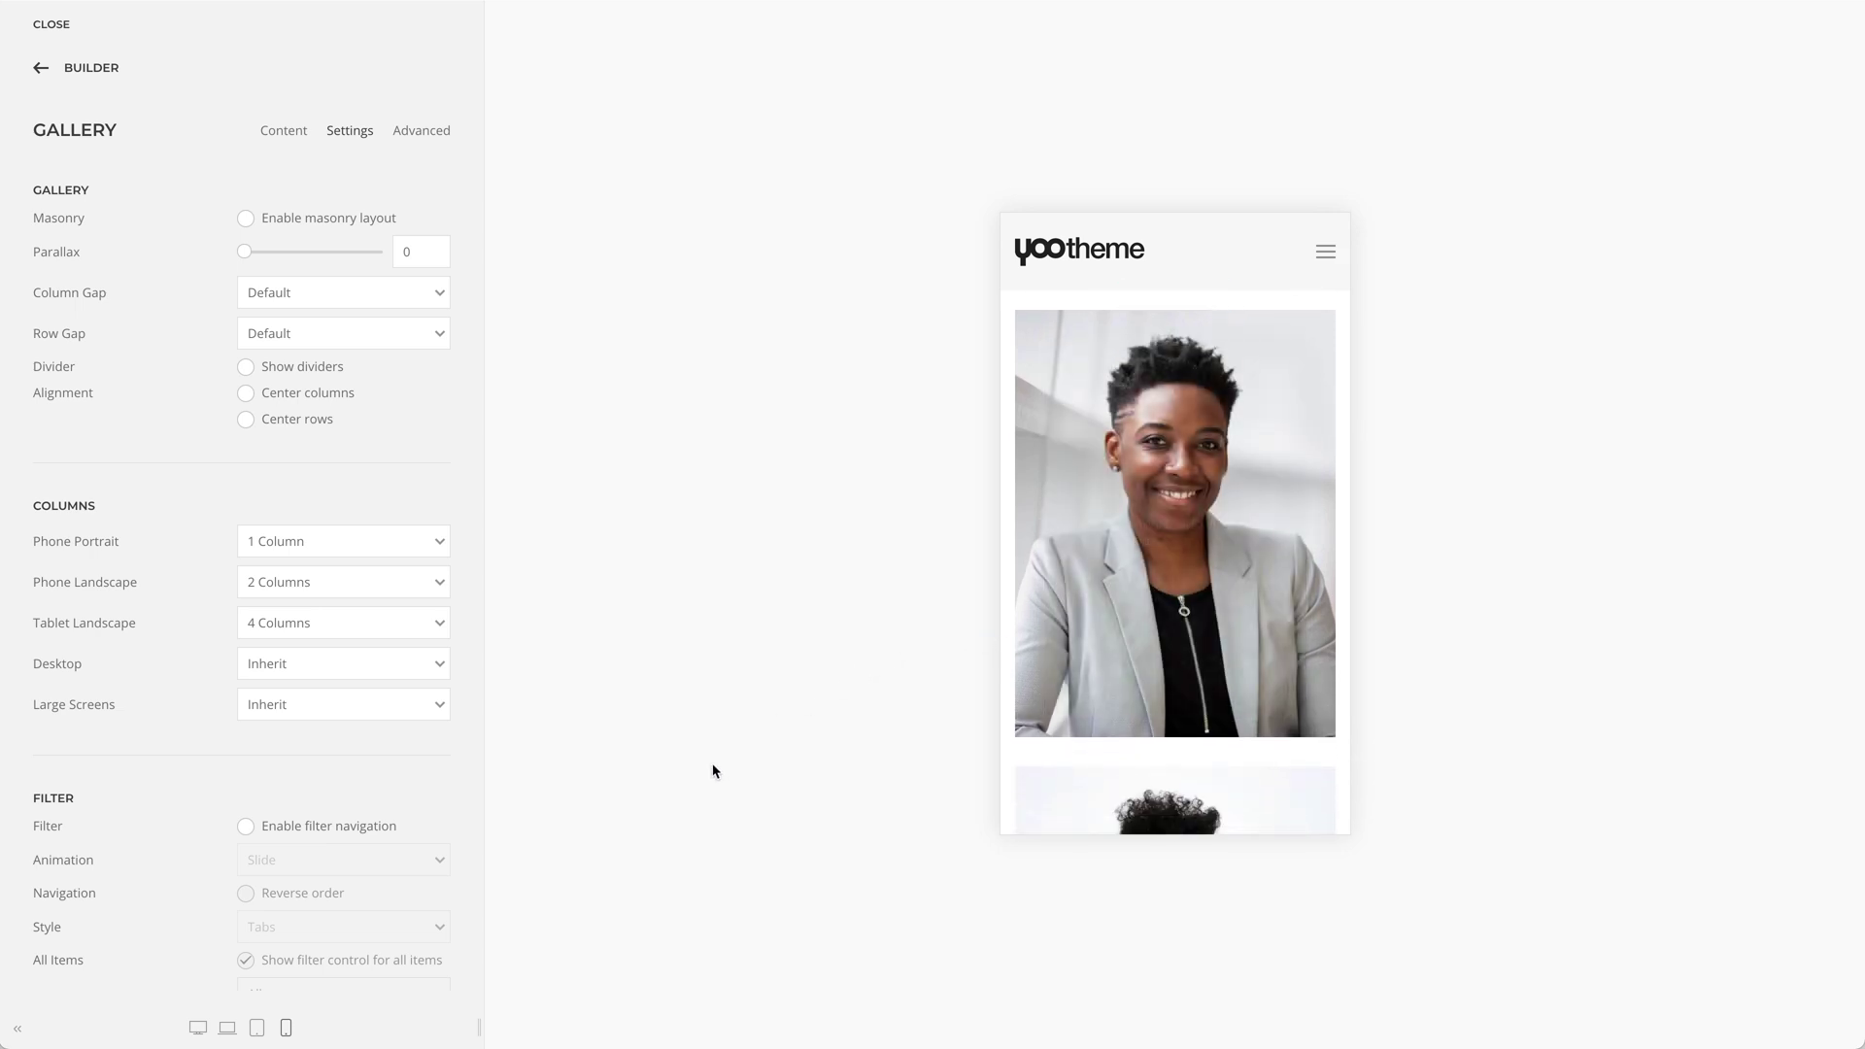
pyautogui.click(286, 1028)
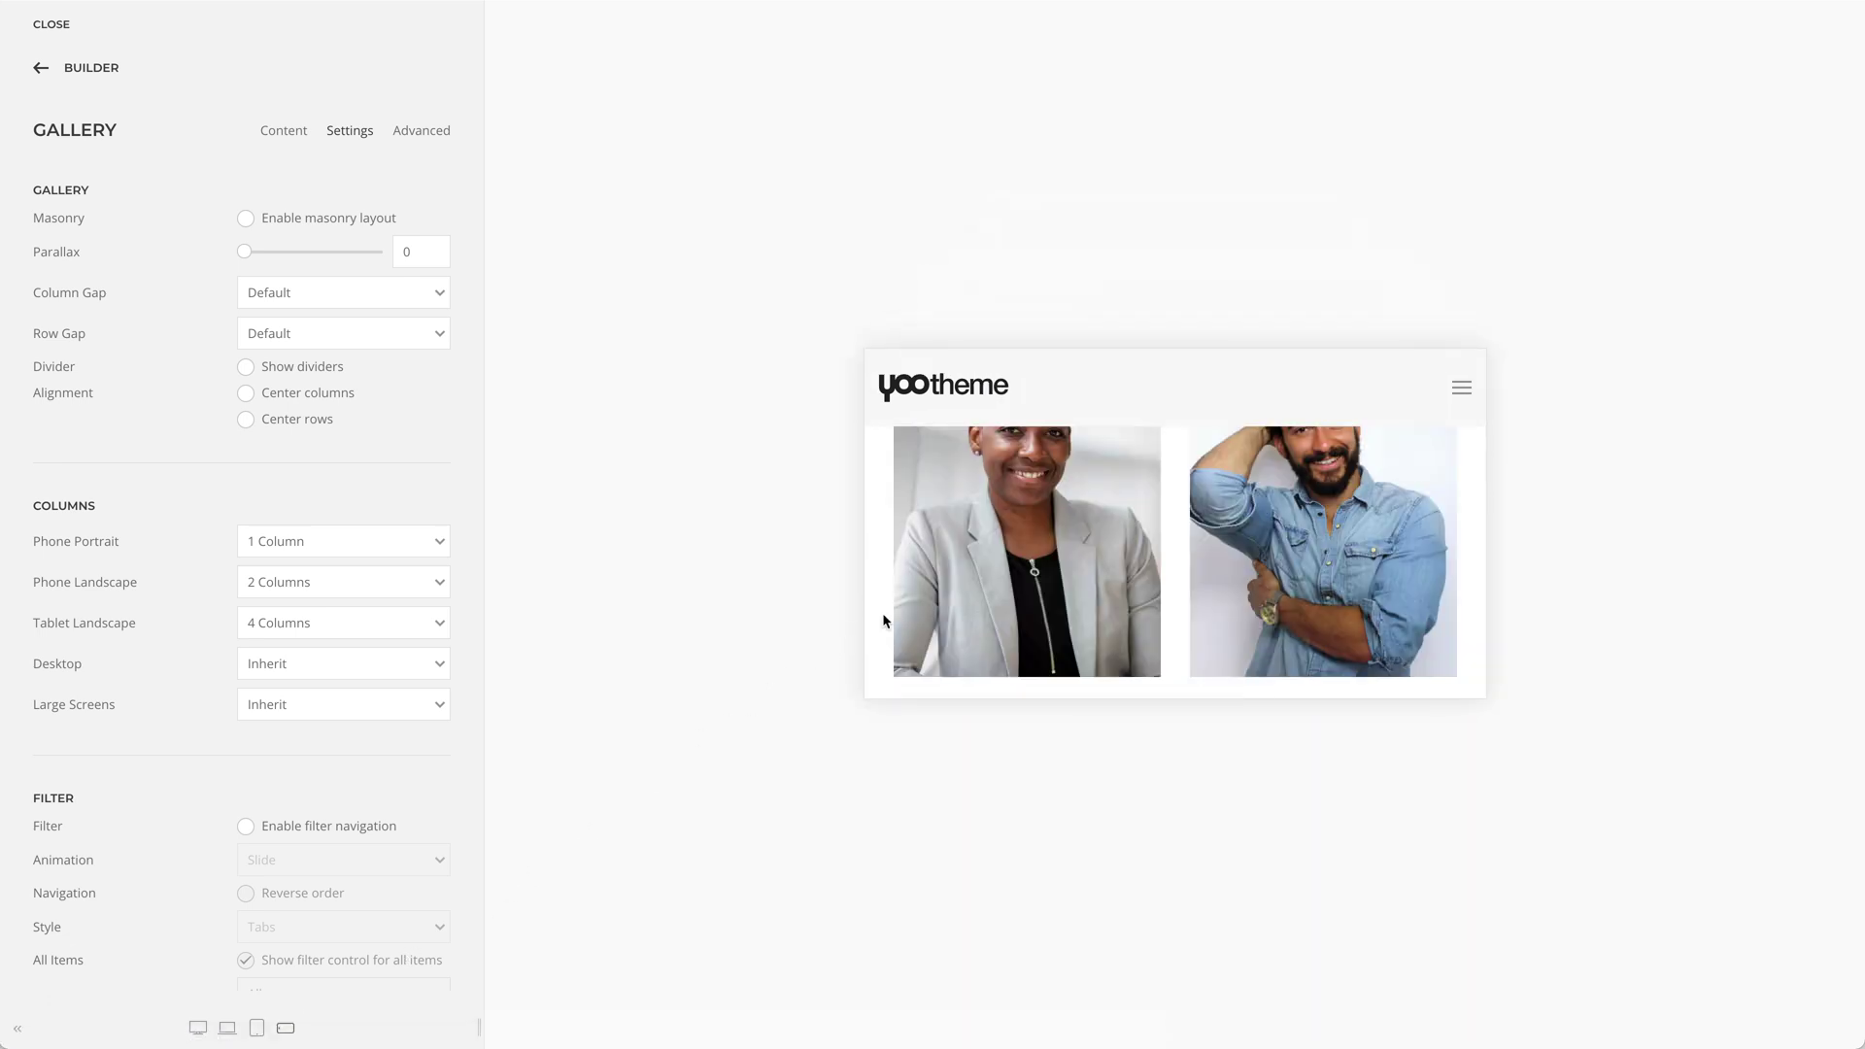
pyautogui.scroll(3, 884, 622)
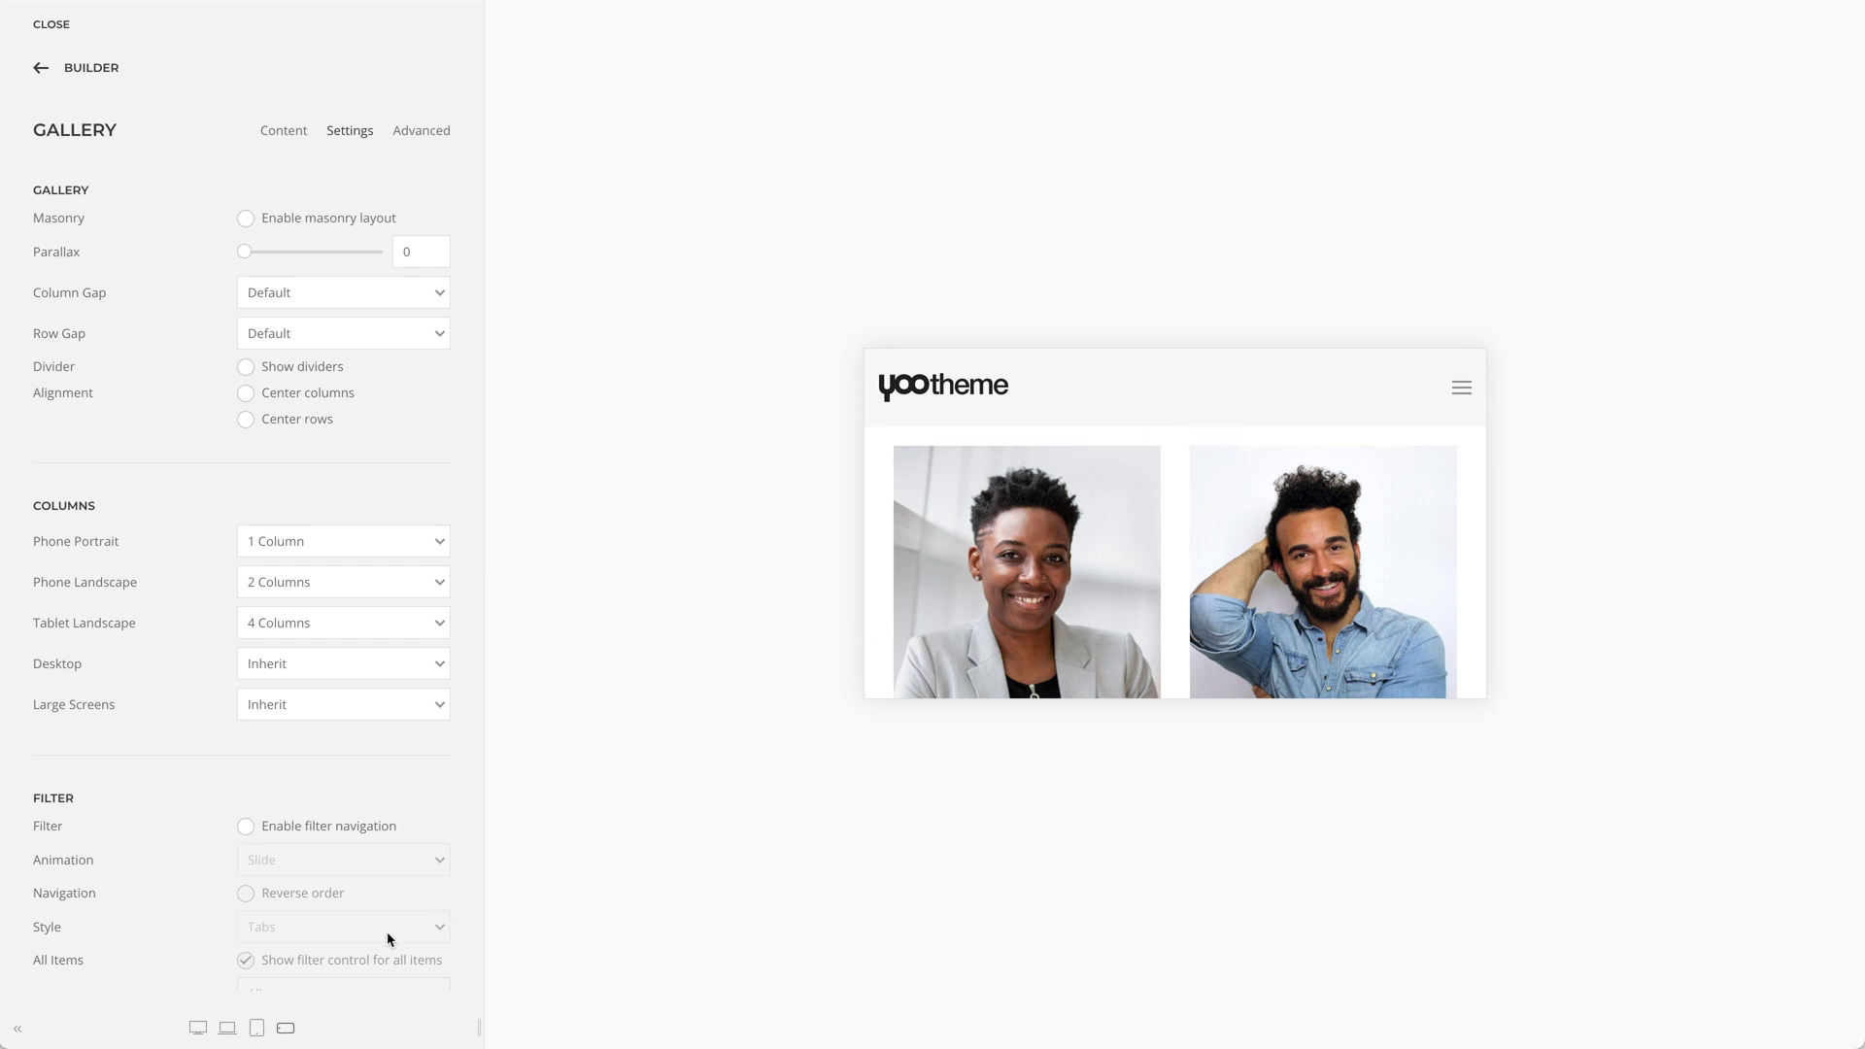
pyautogui.click(259, 1026)
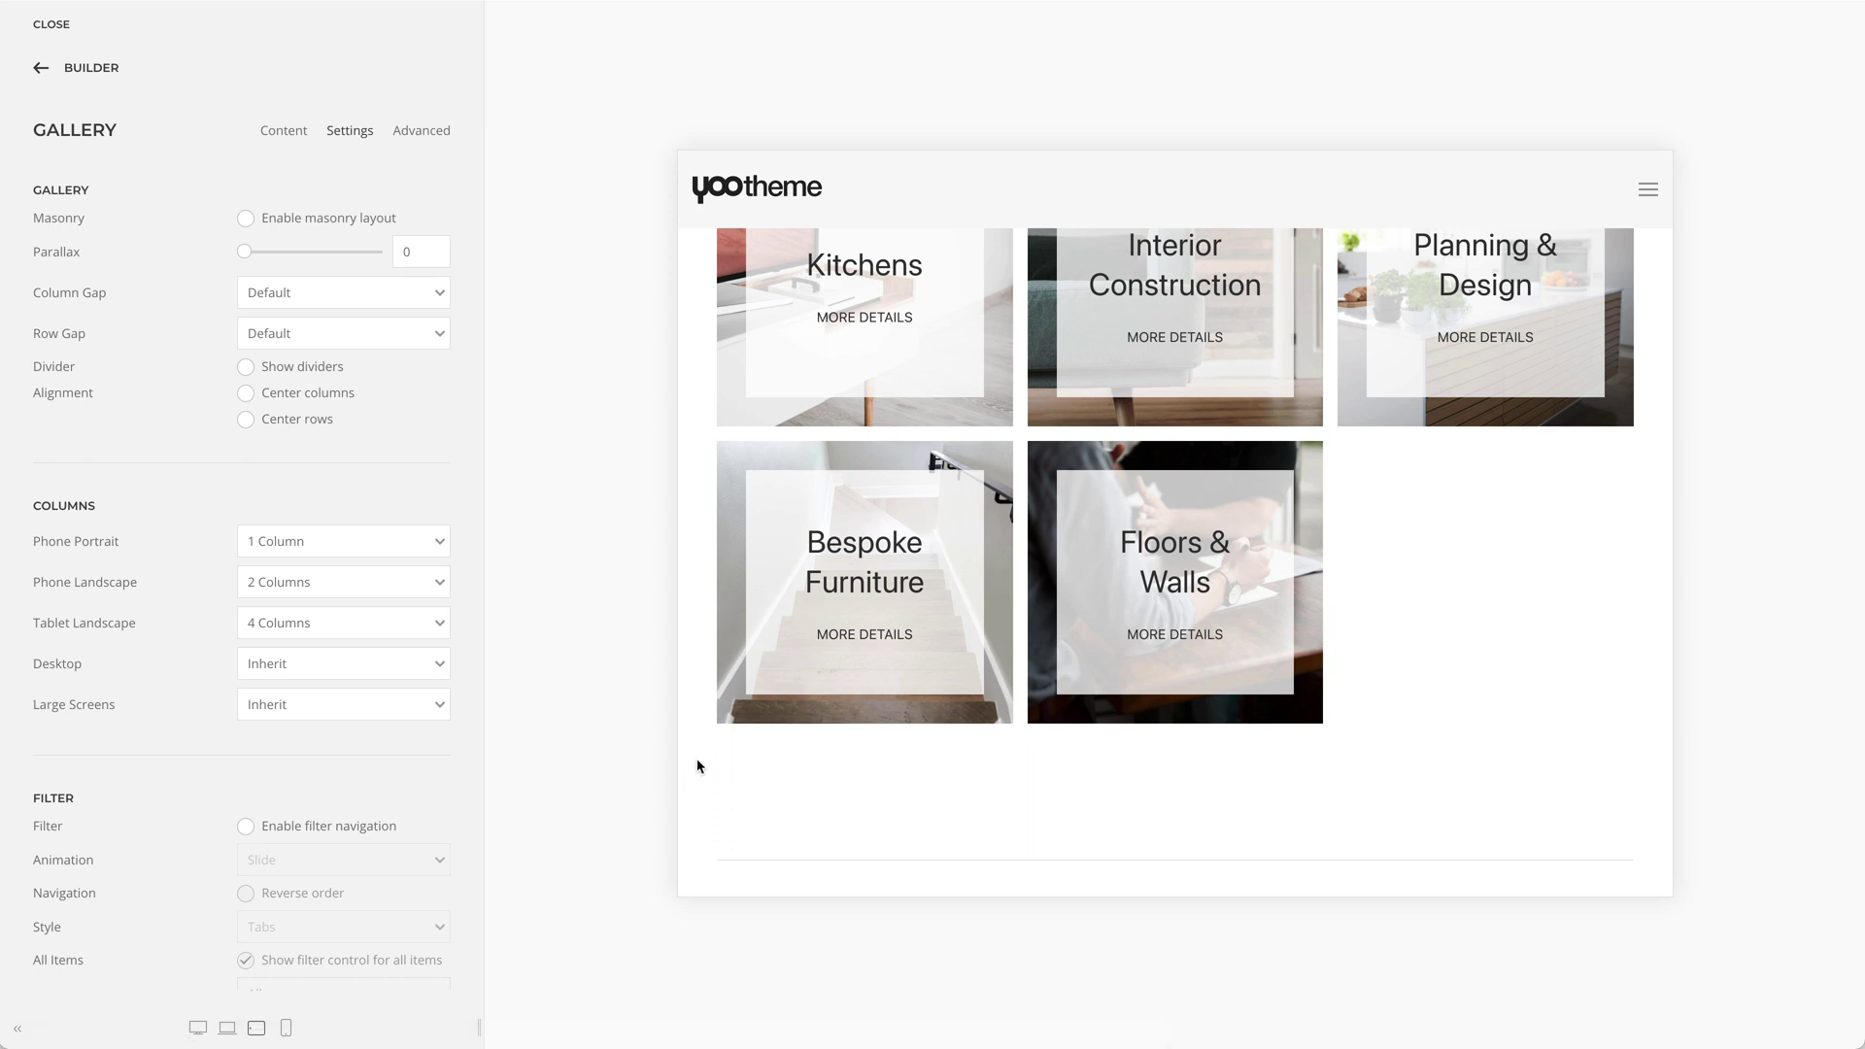
pyautogui.scroll(5, 696, 764)
pyautogui.scroll(6, 697, 766)
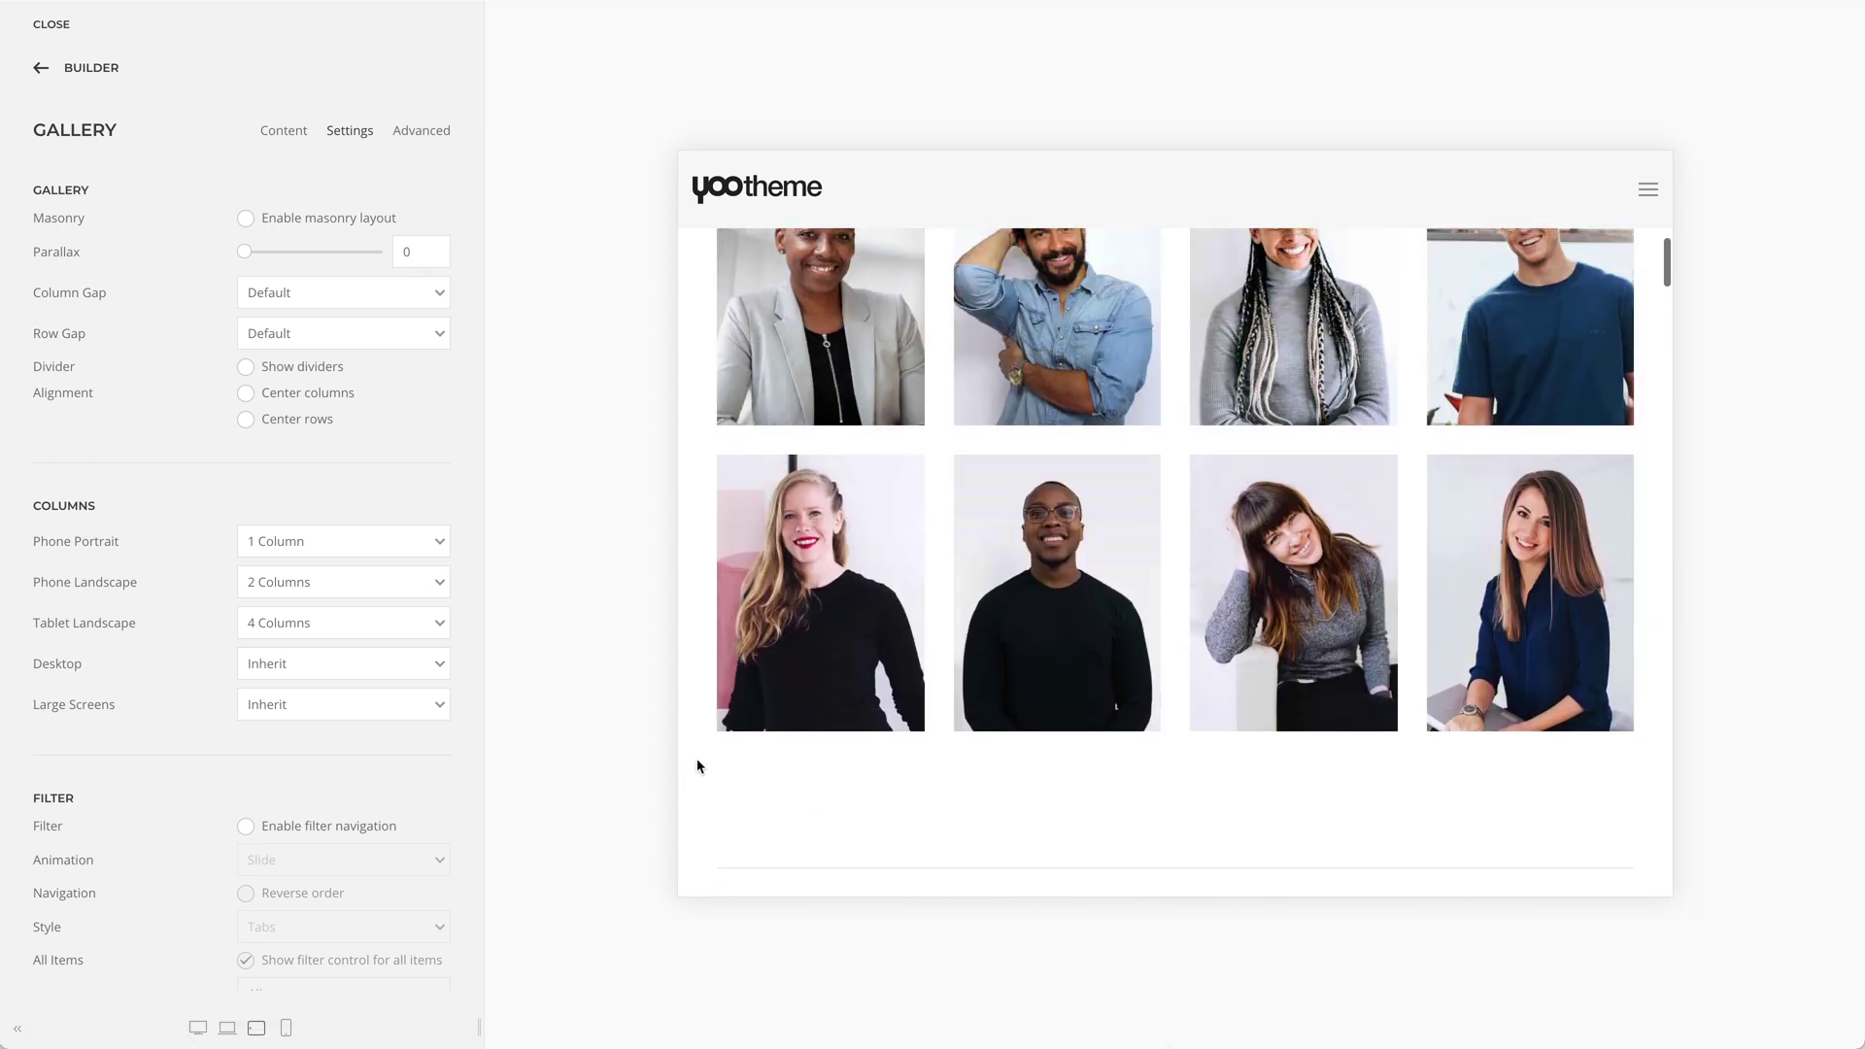
pyautogui.scroll(1, 697, 767)
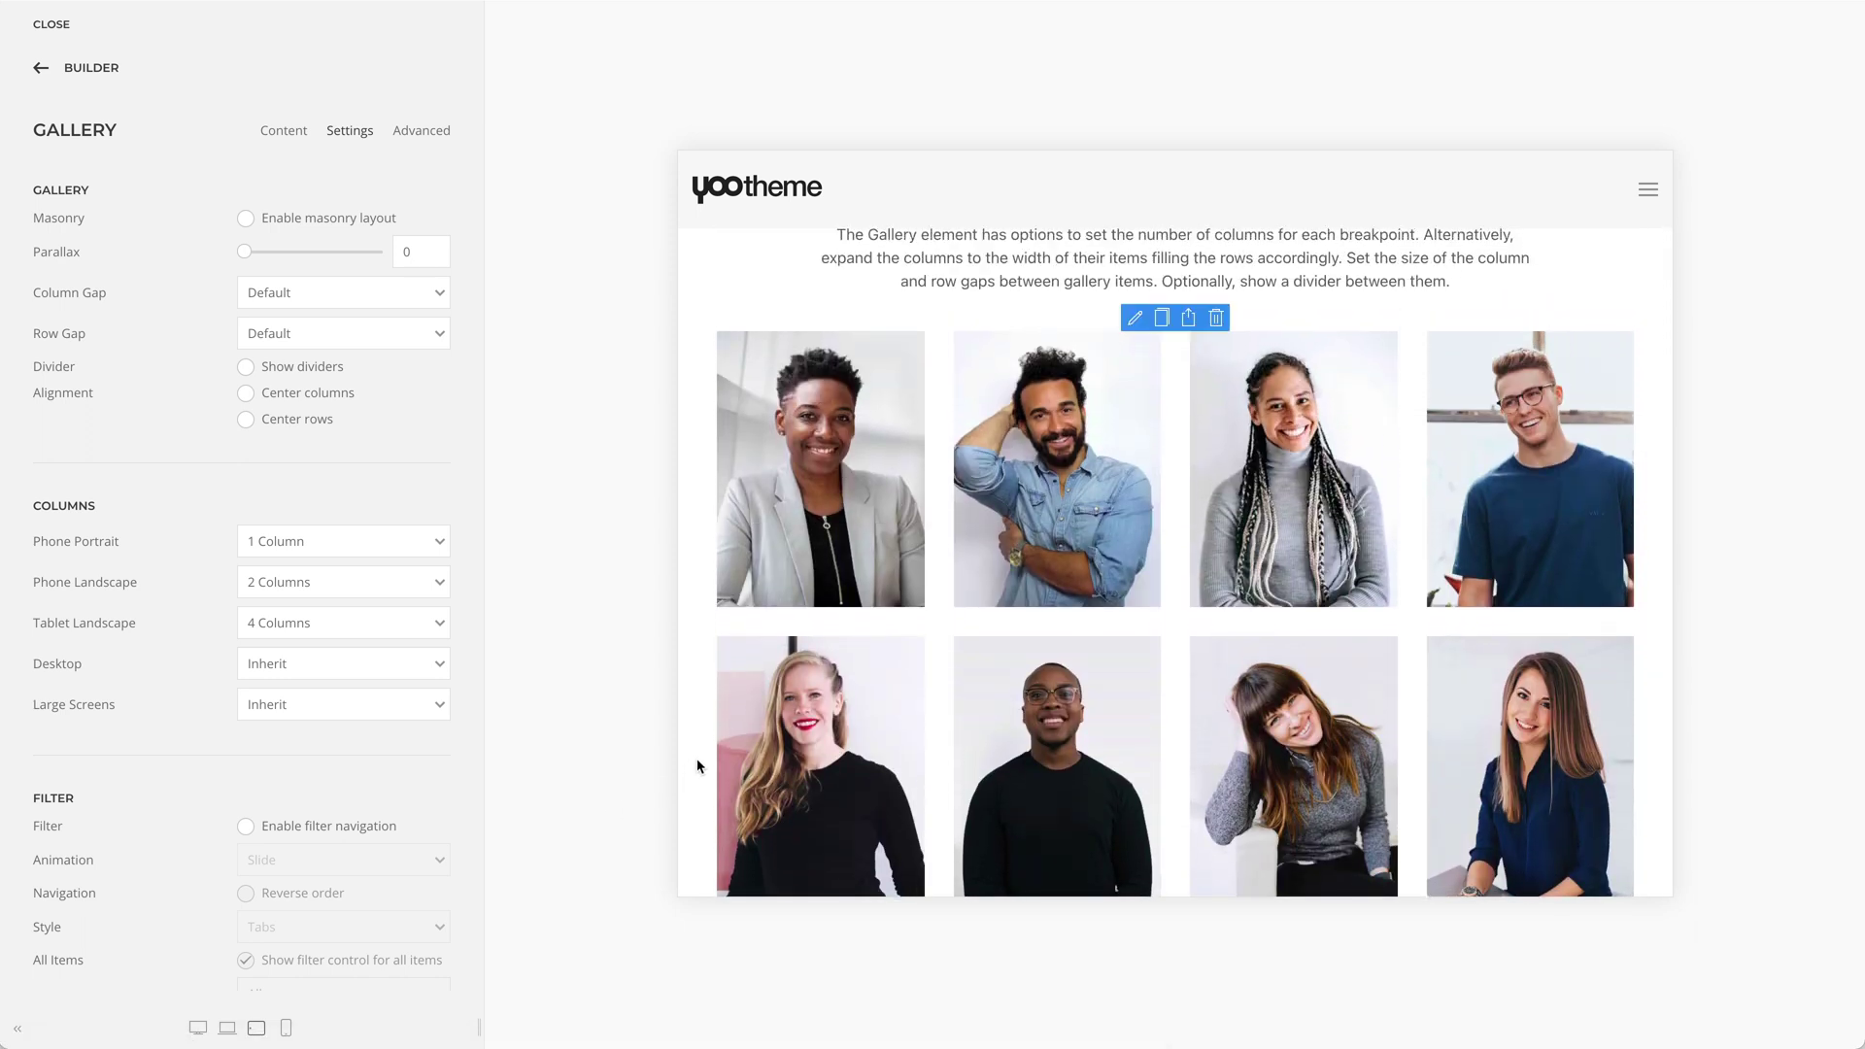
pyautogui.click(199, 1028)
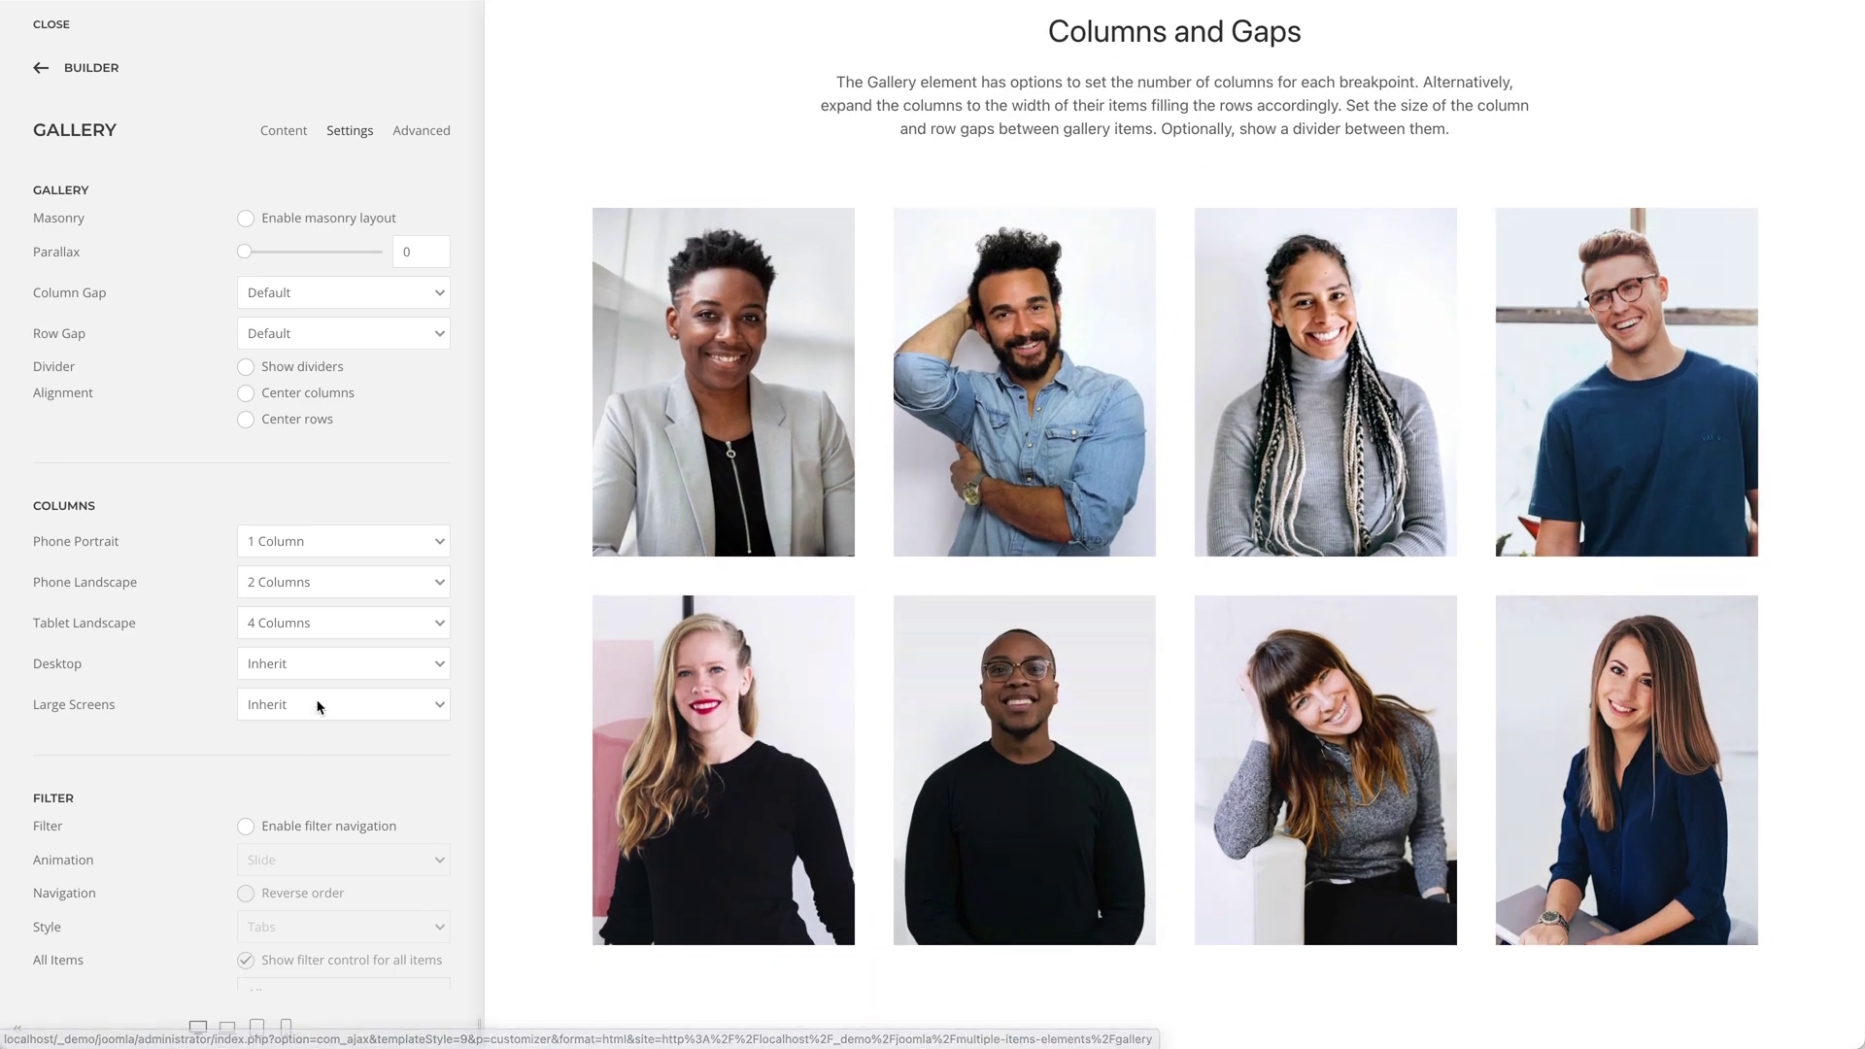
pyautogui.click(383, 542)
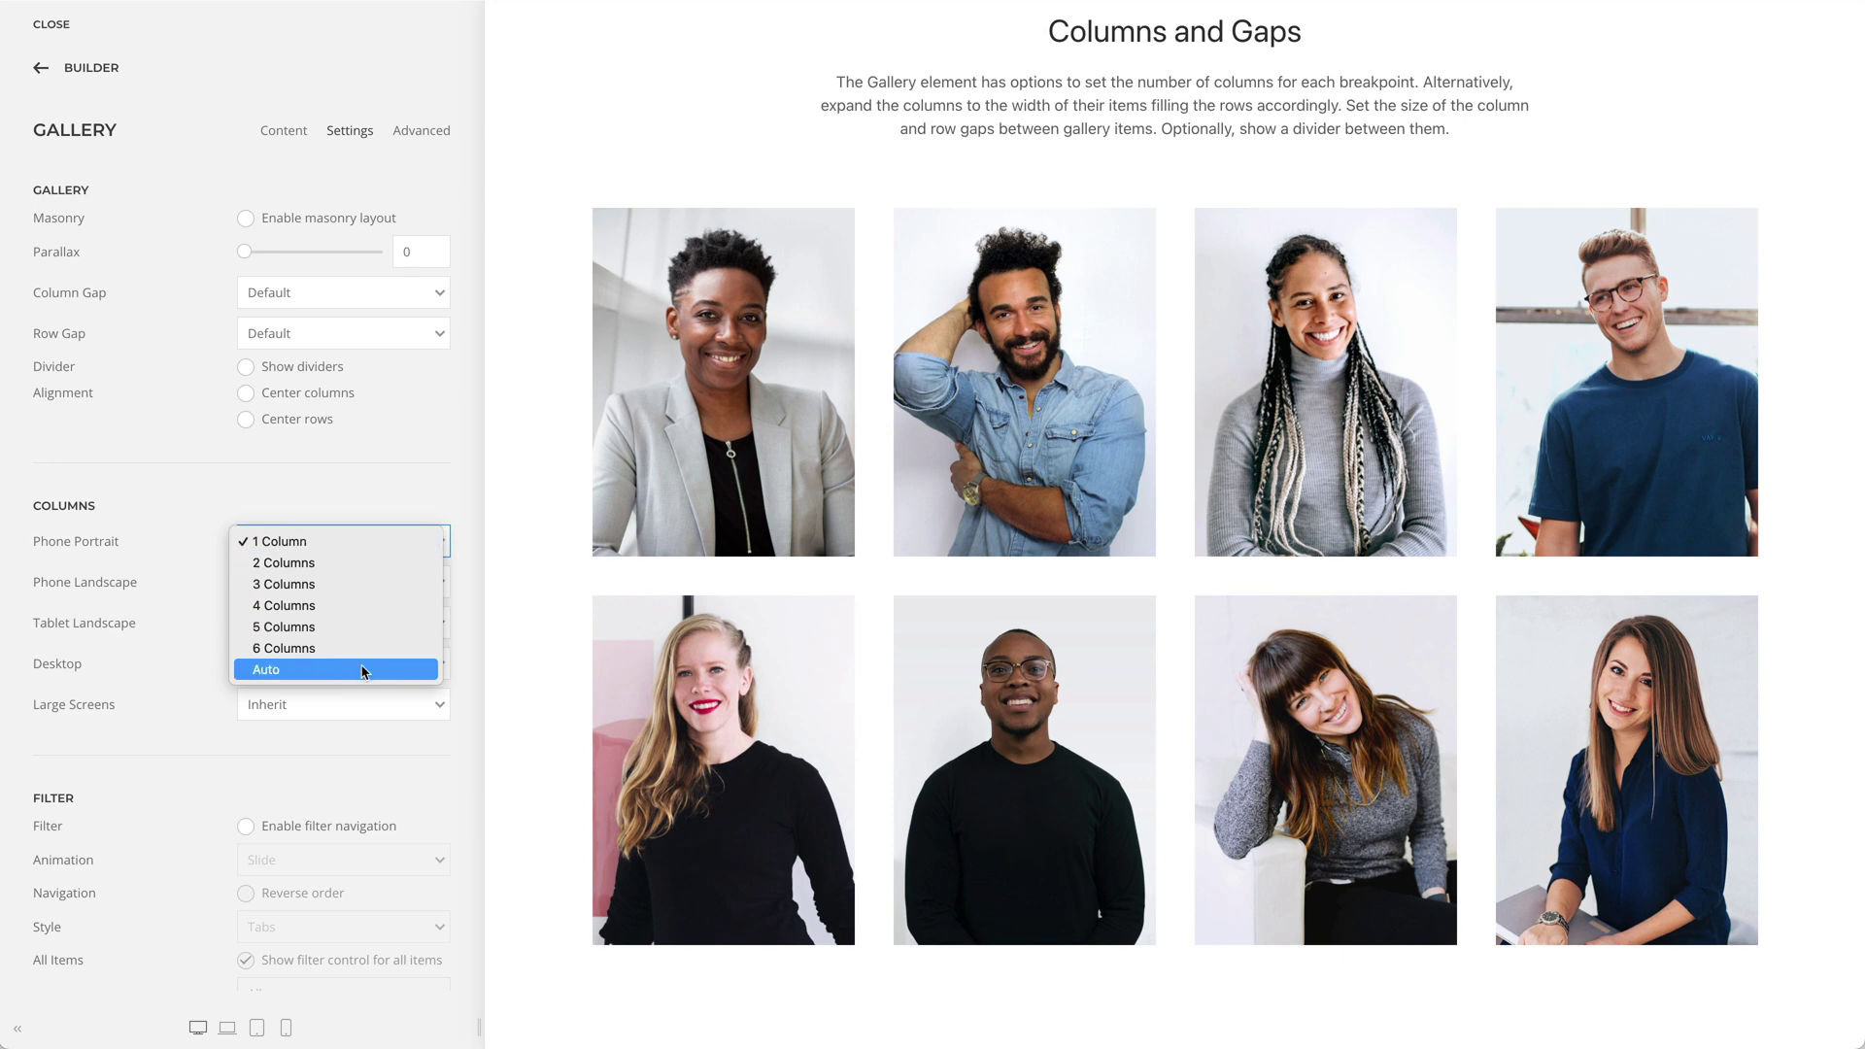
# Step: Leave the column counts unchanged and set the portrait gallery's Column Gap to None
pyautogui.click(419, 456)
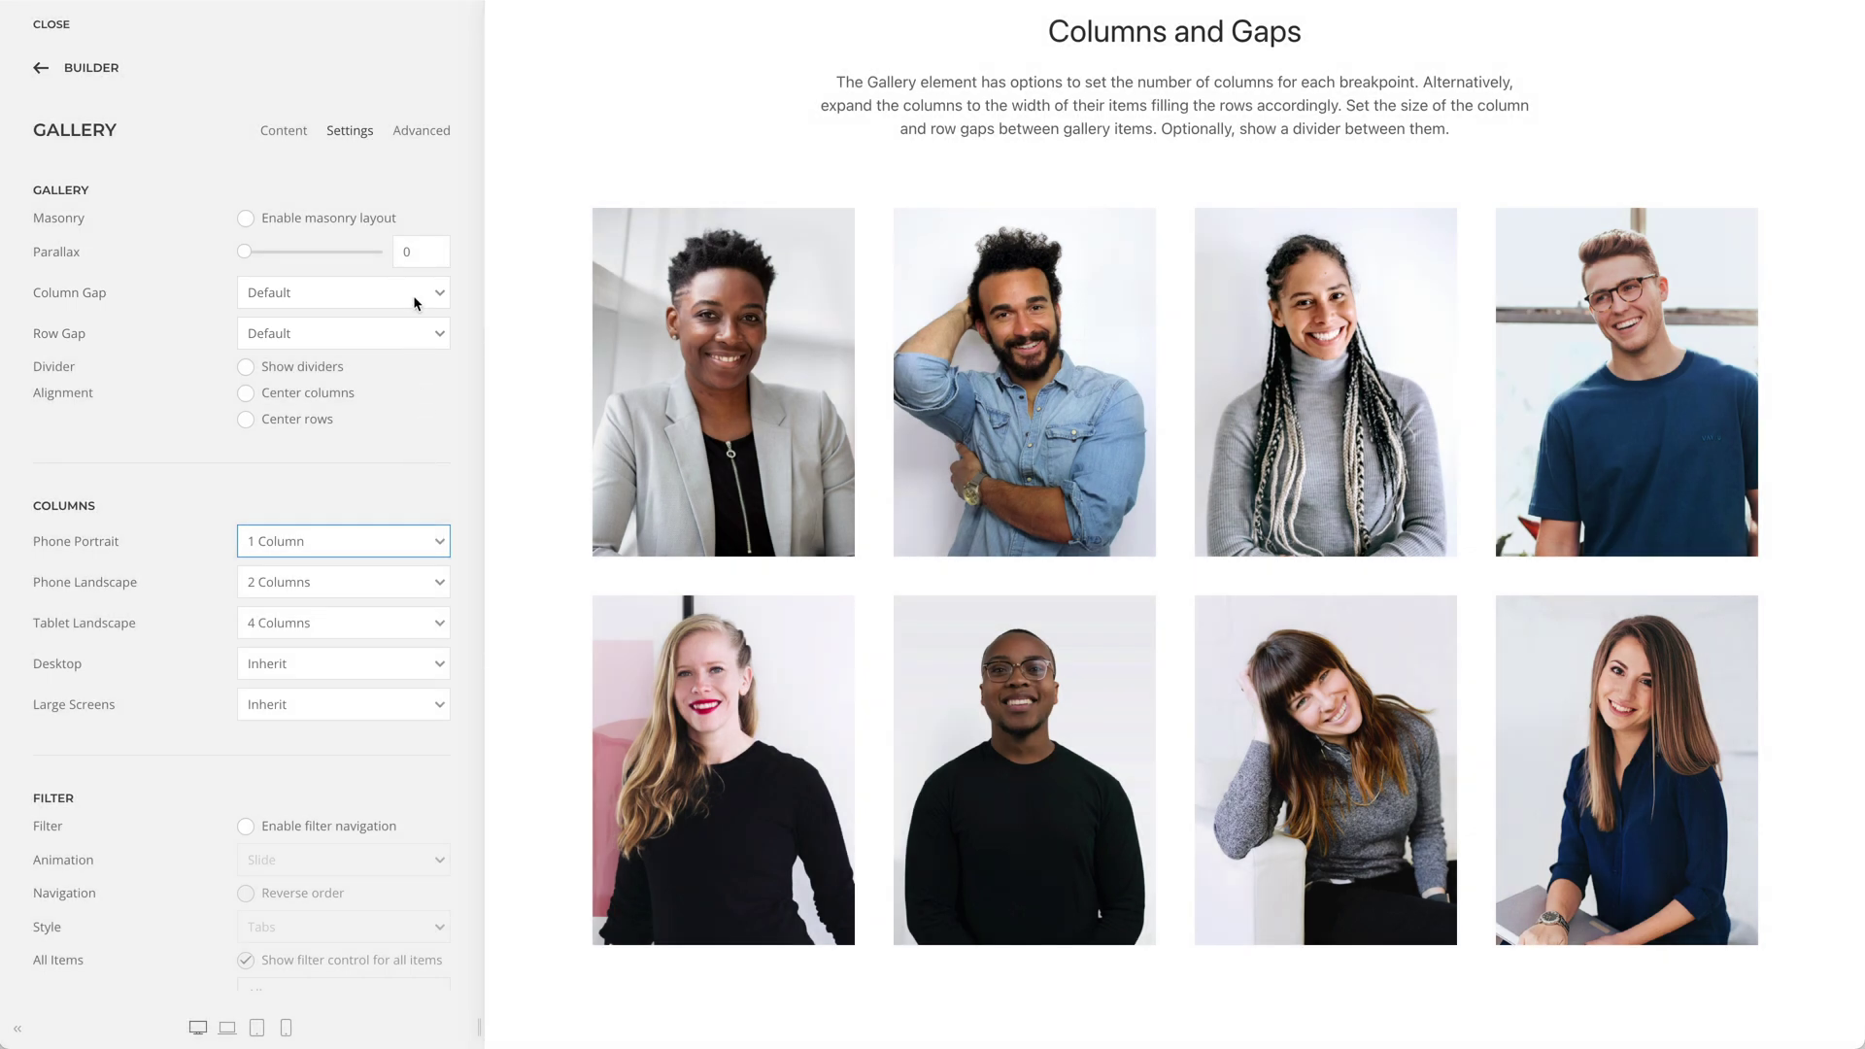
pyautogui.click(415, 301)
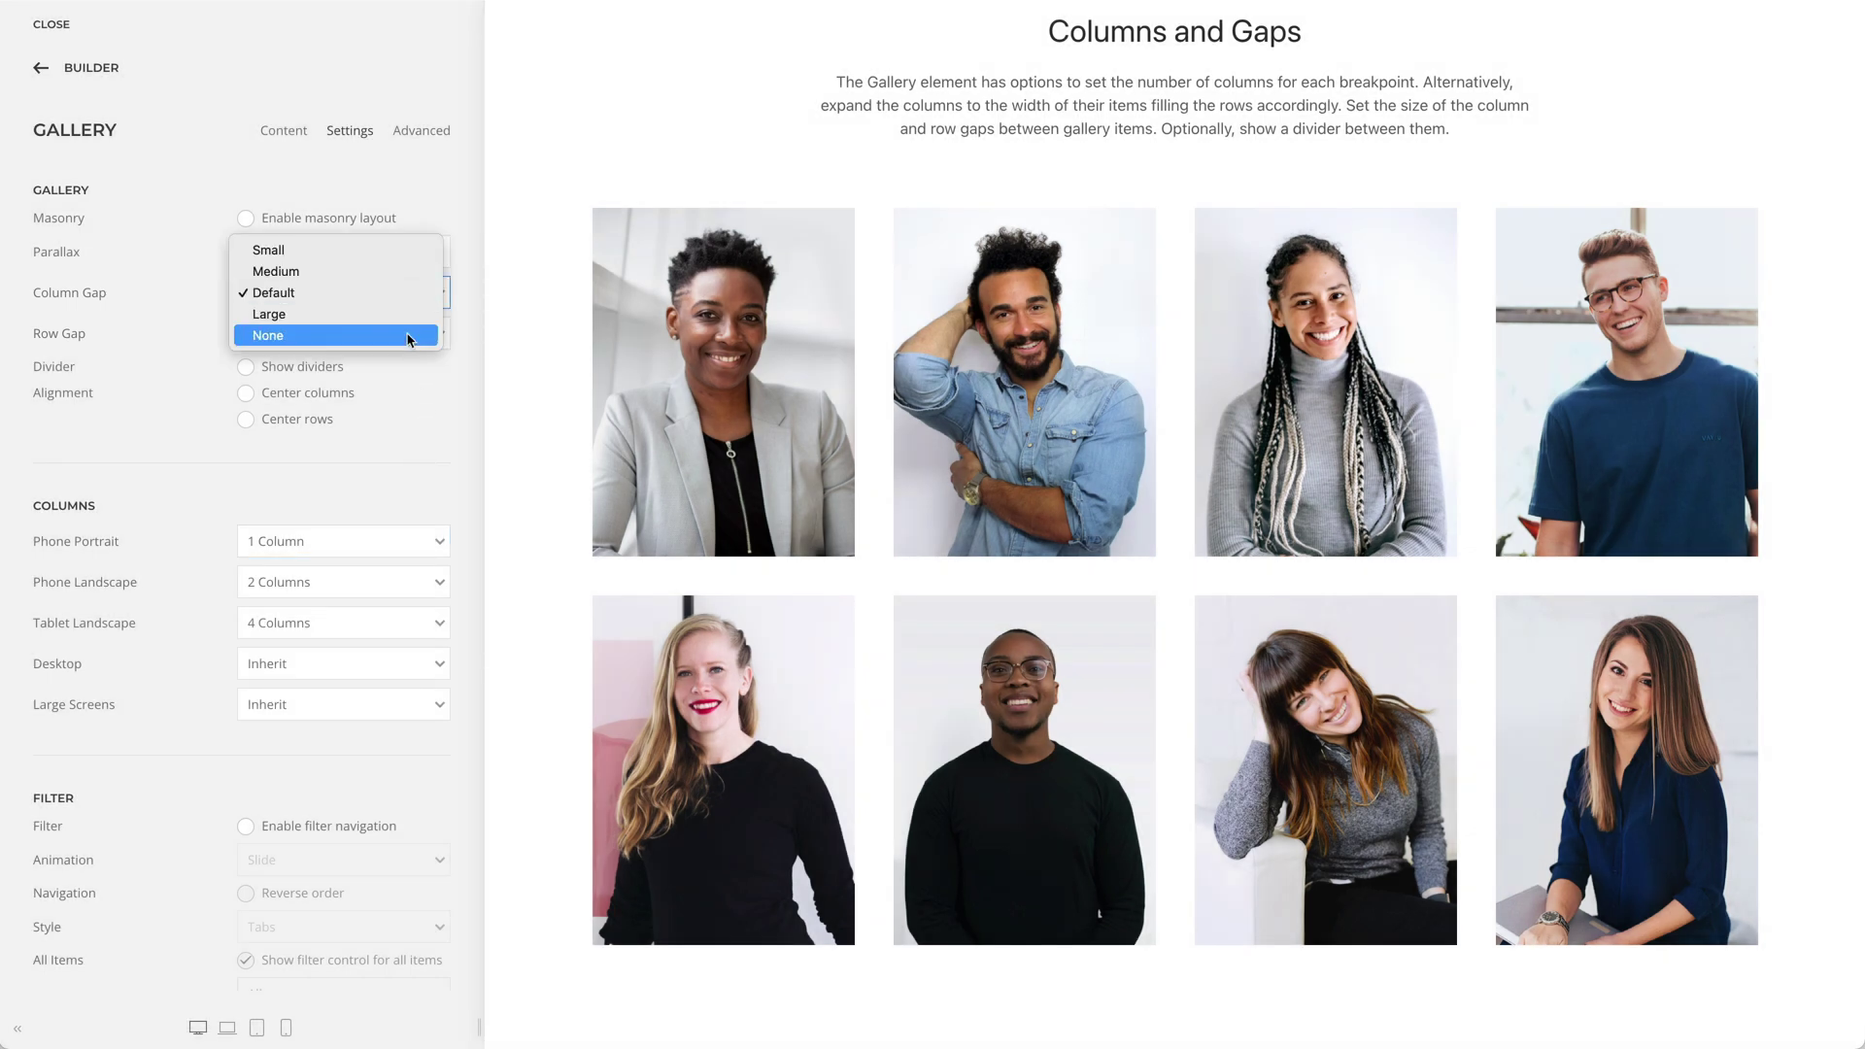
pyautogui.click(408, 336)
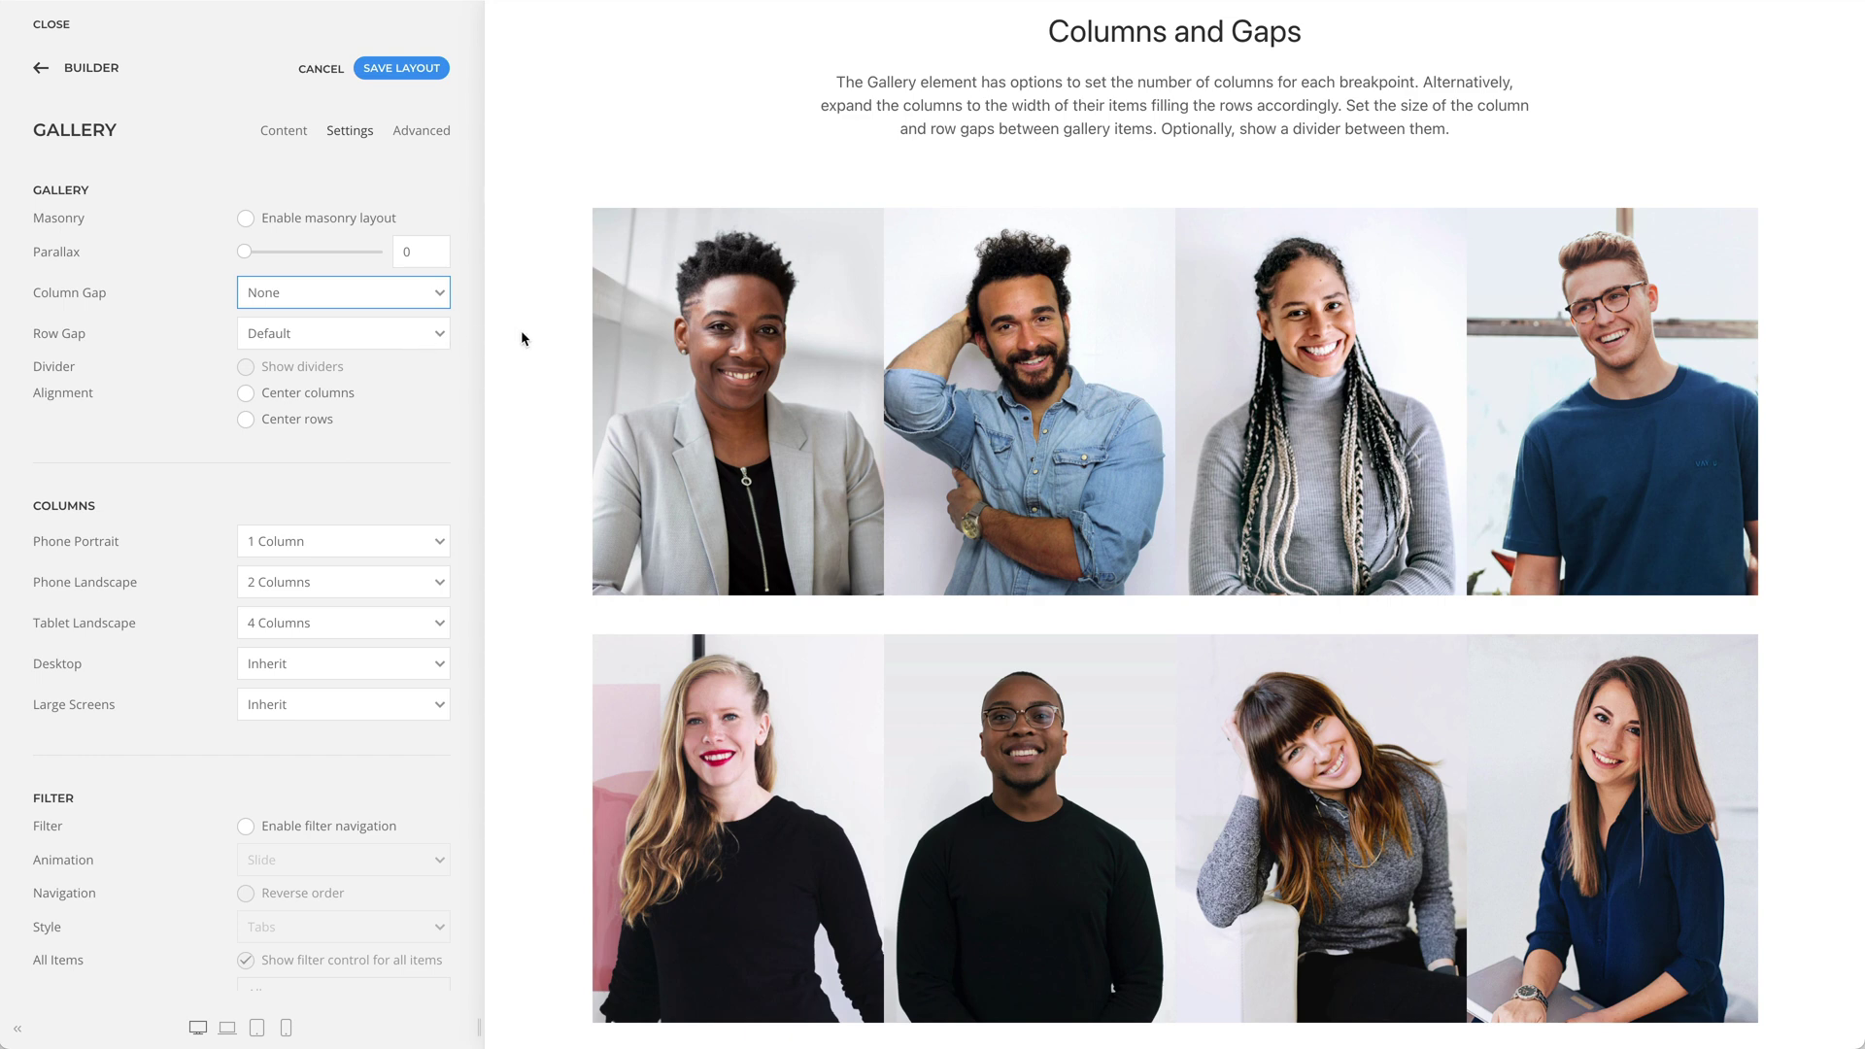
# Step: Turn on Alignment > Center columns in the Center Columns gallery's settings
pyautogui.scroll(-12, 524, 338)
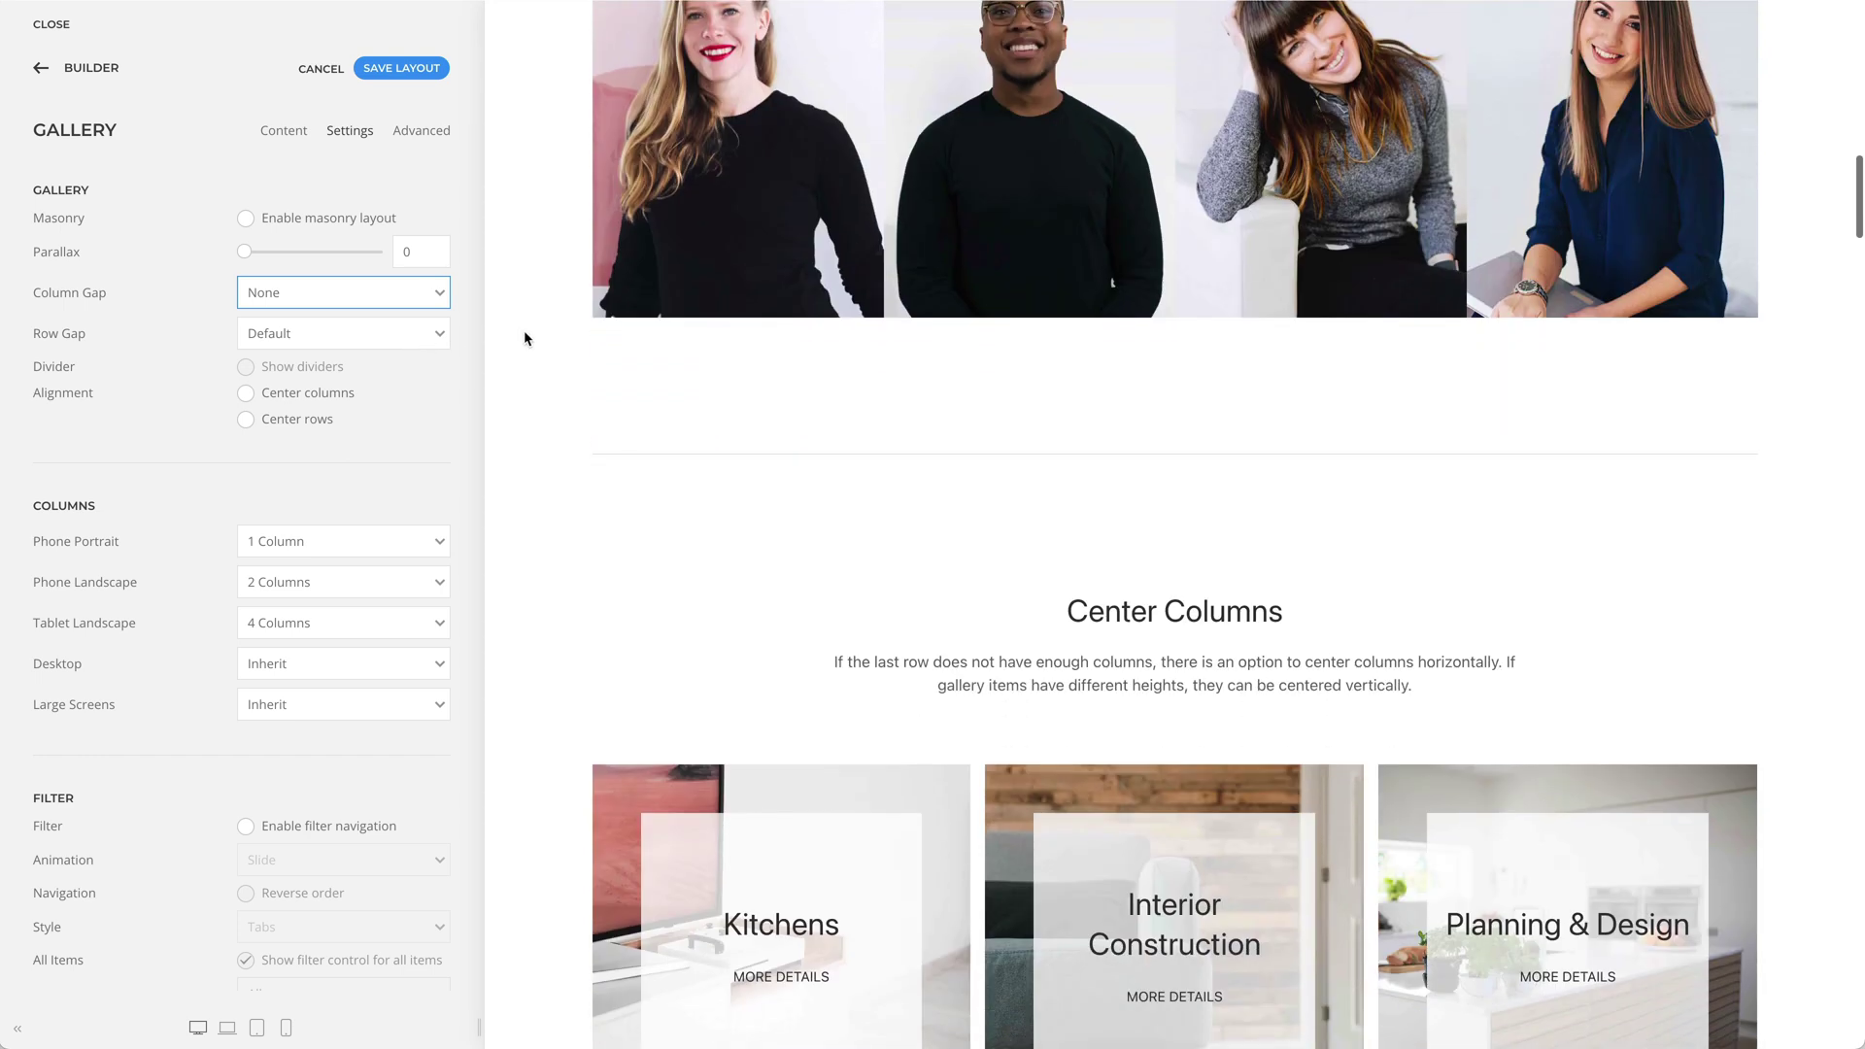
pyautogui.scroll(-2, 524, 338)
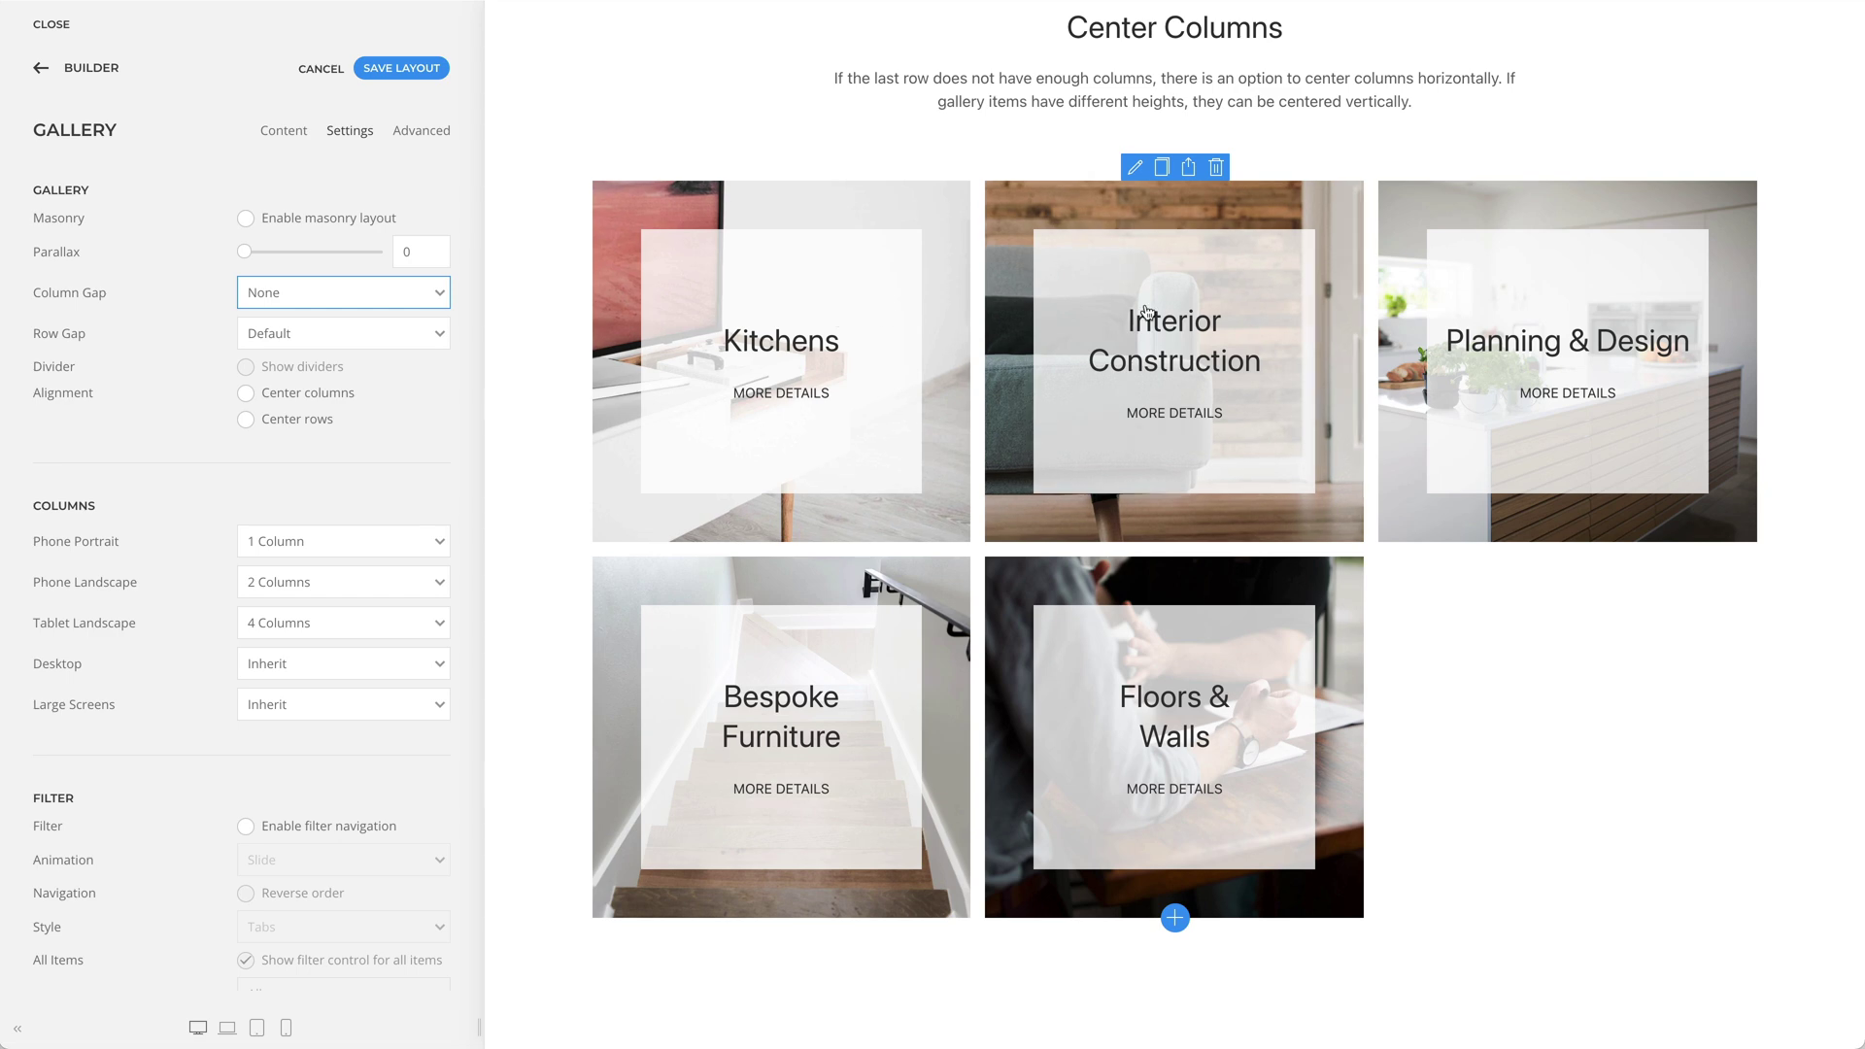
pyautogui.click(1134, 169)
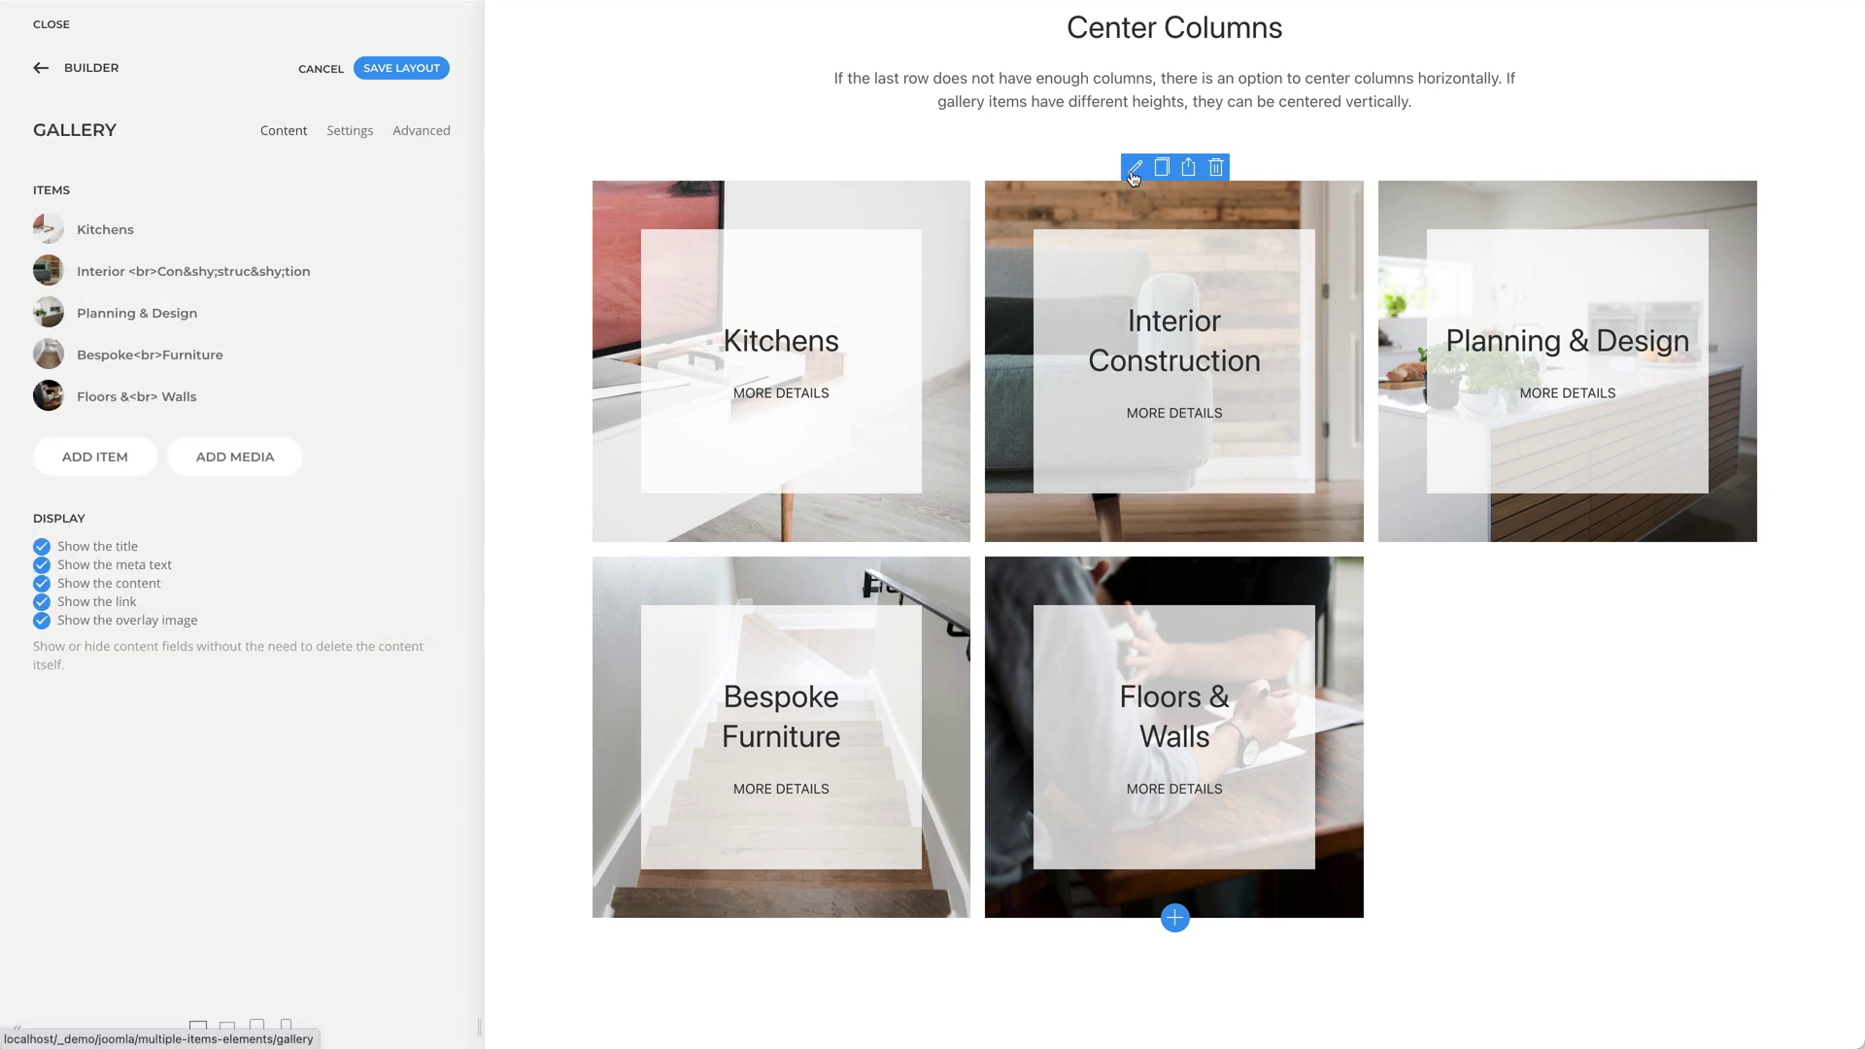
pyautogui.click(350, 134)
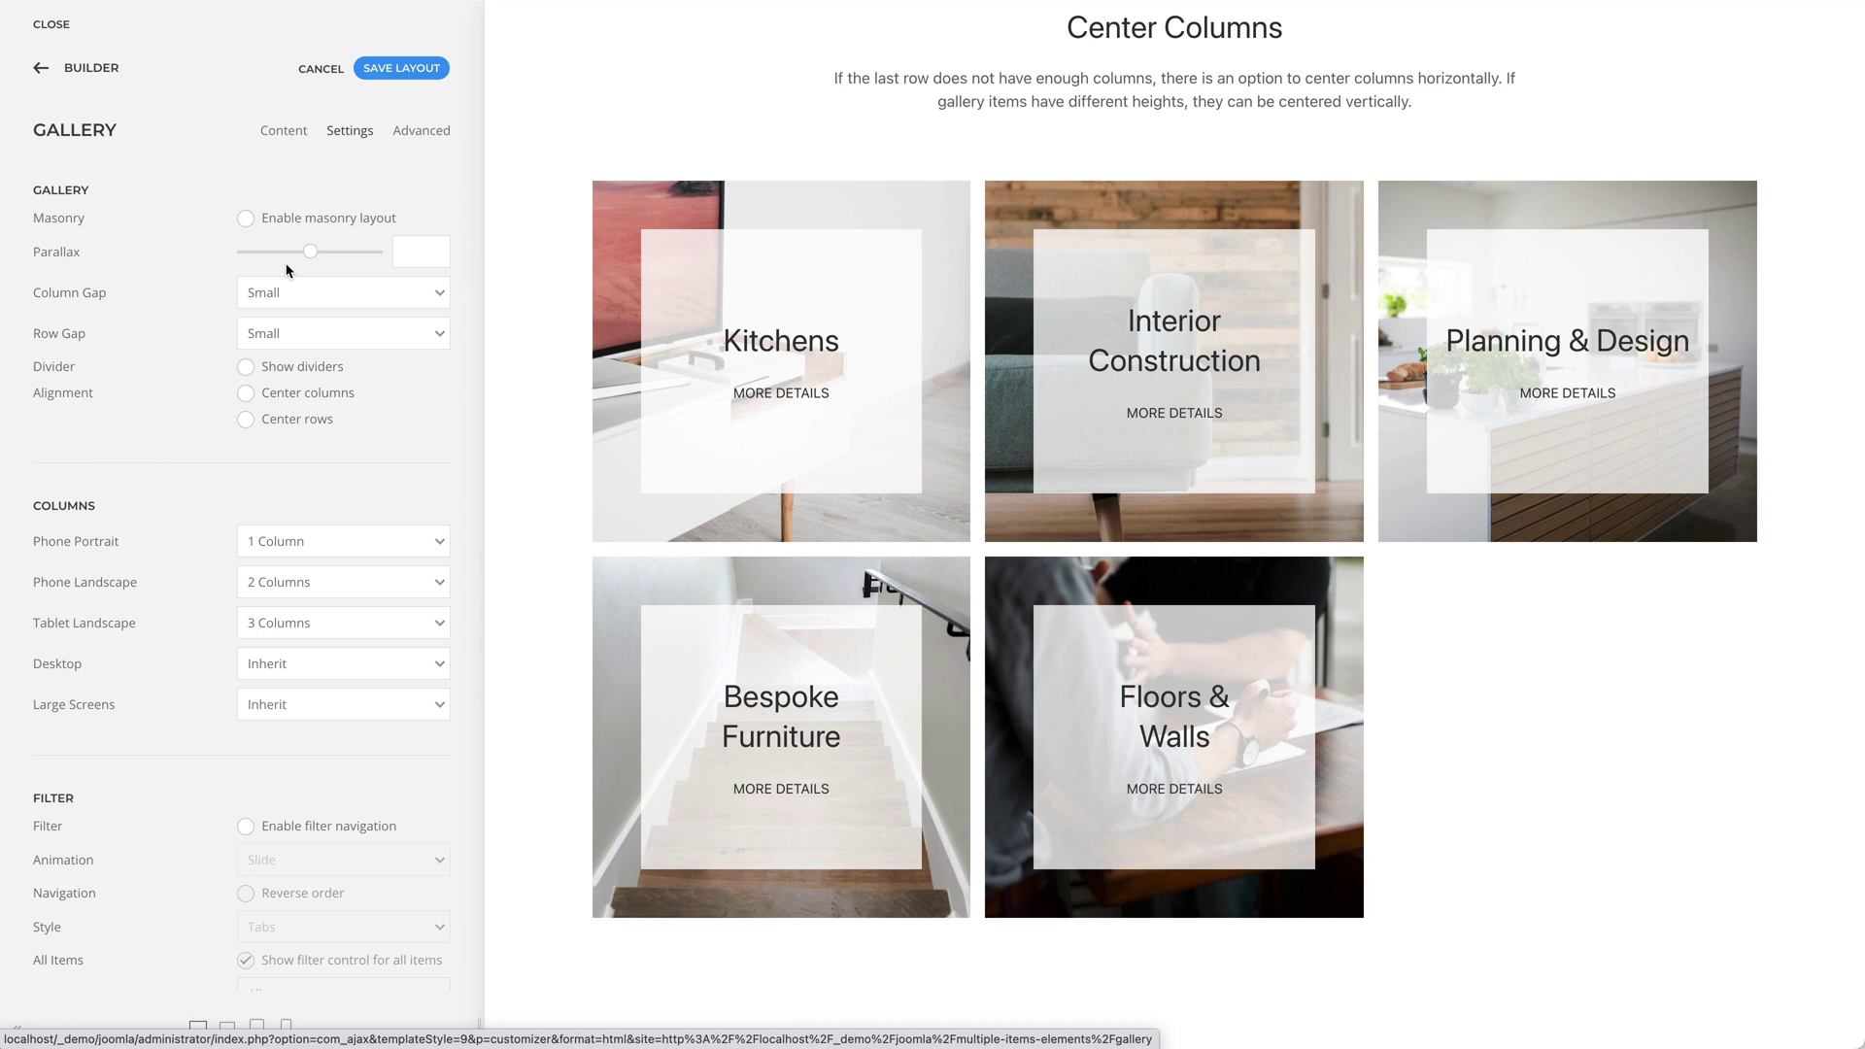
pyautogui.click(247, 395)
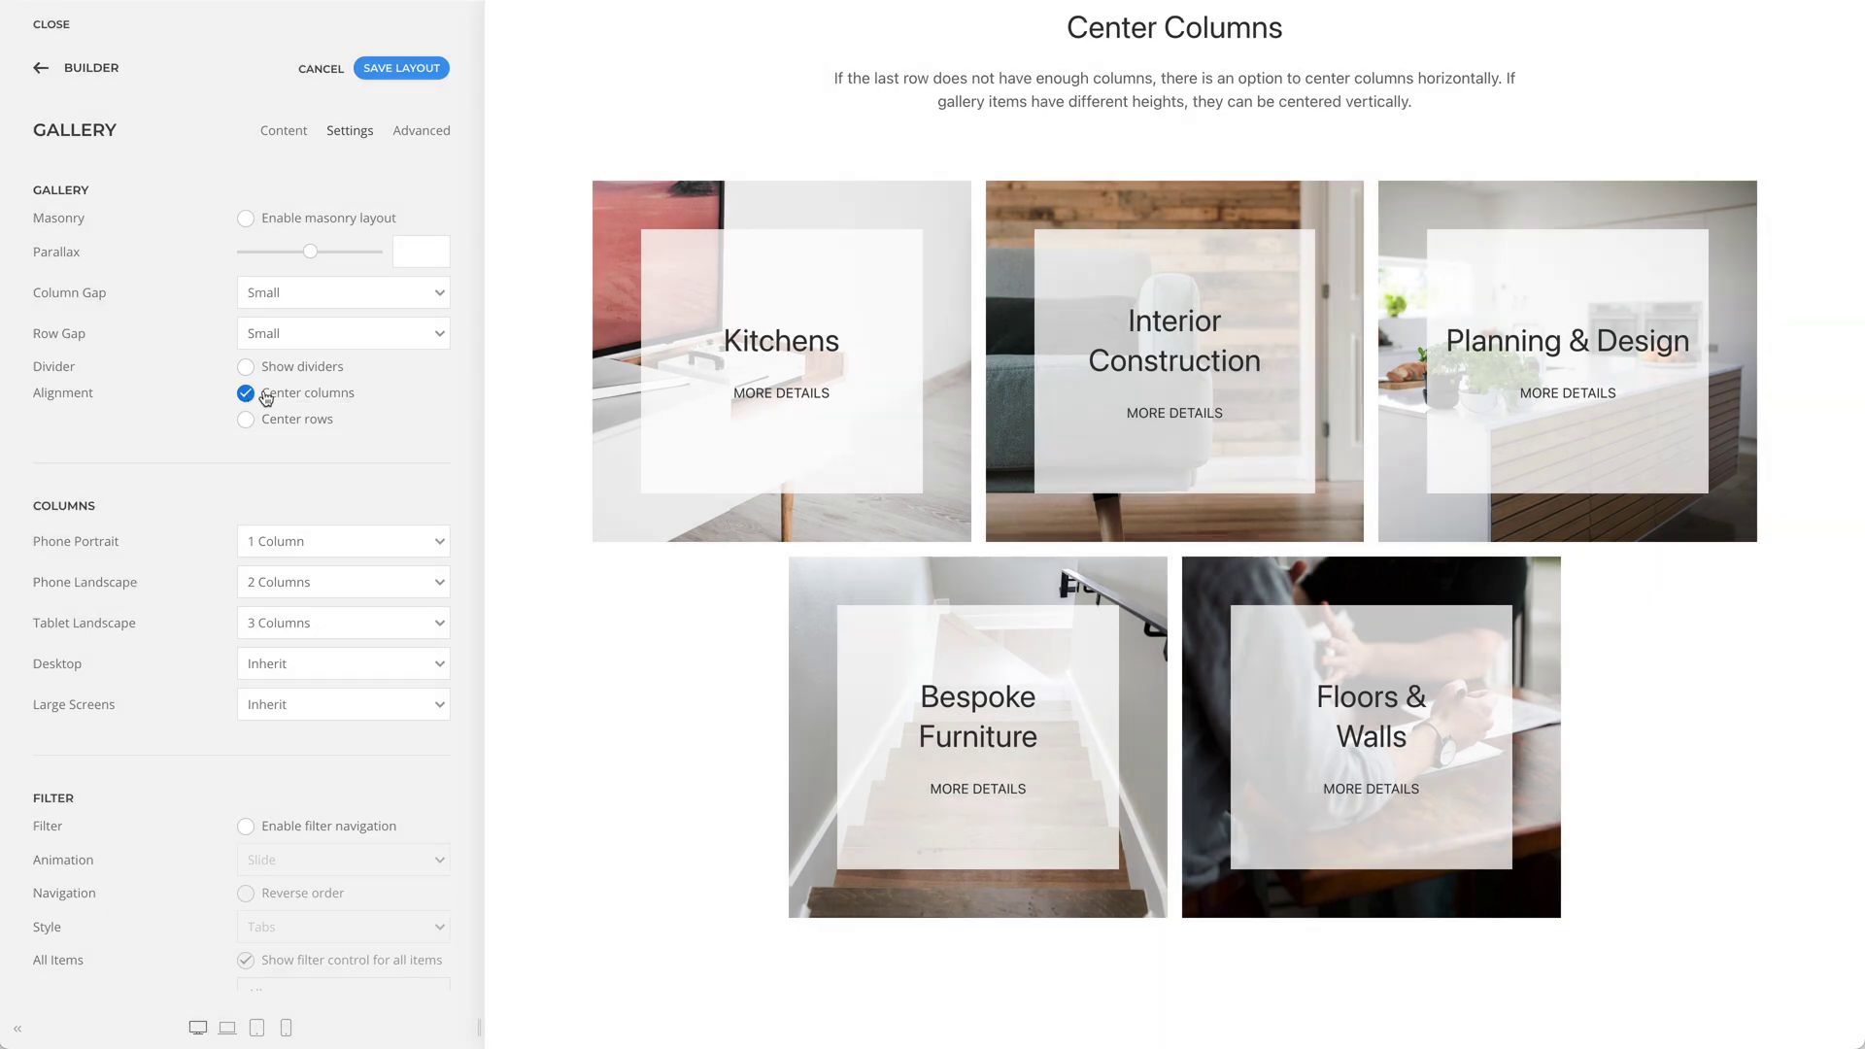
# Step: Check Enable masonry layout in the Masonry gallery's settings
pyautogui.scroll(-2, 528, 378)
pyautogui.scroll(-10, 528, 378)
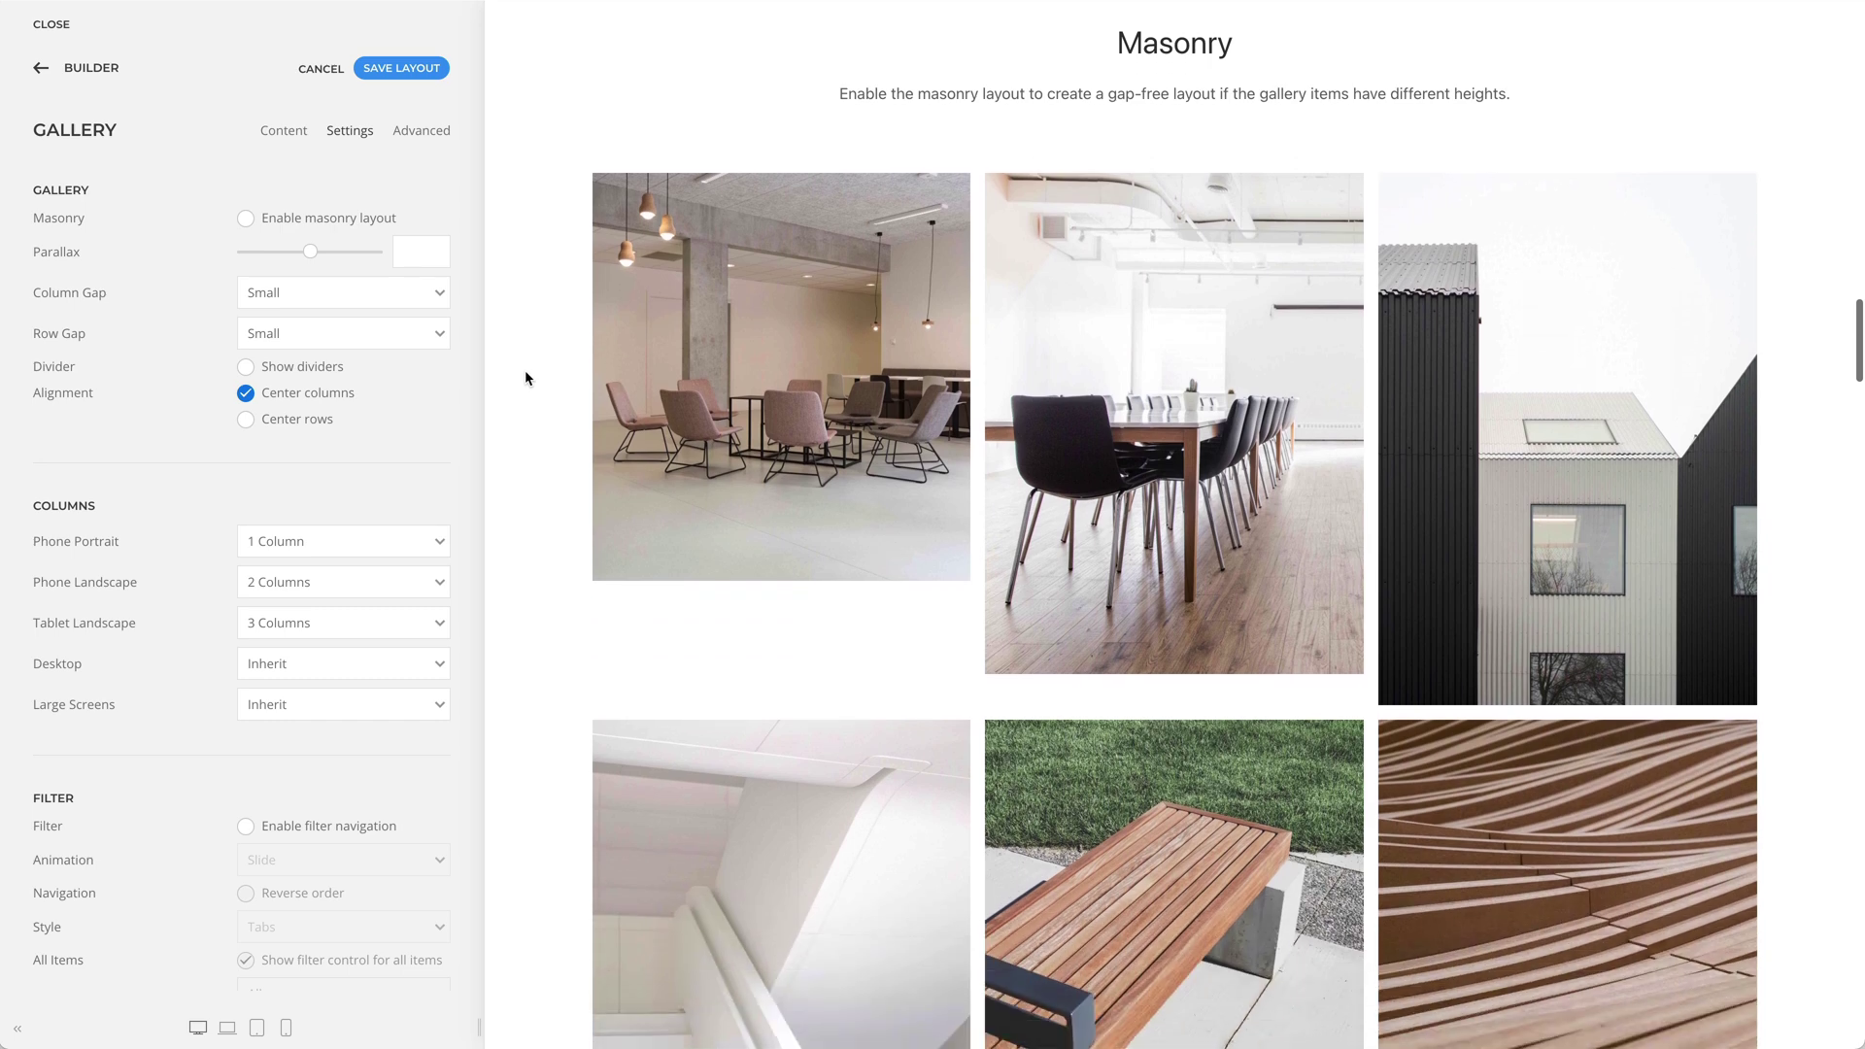
pyautogui.moveTo(874, 388)
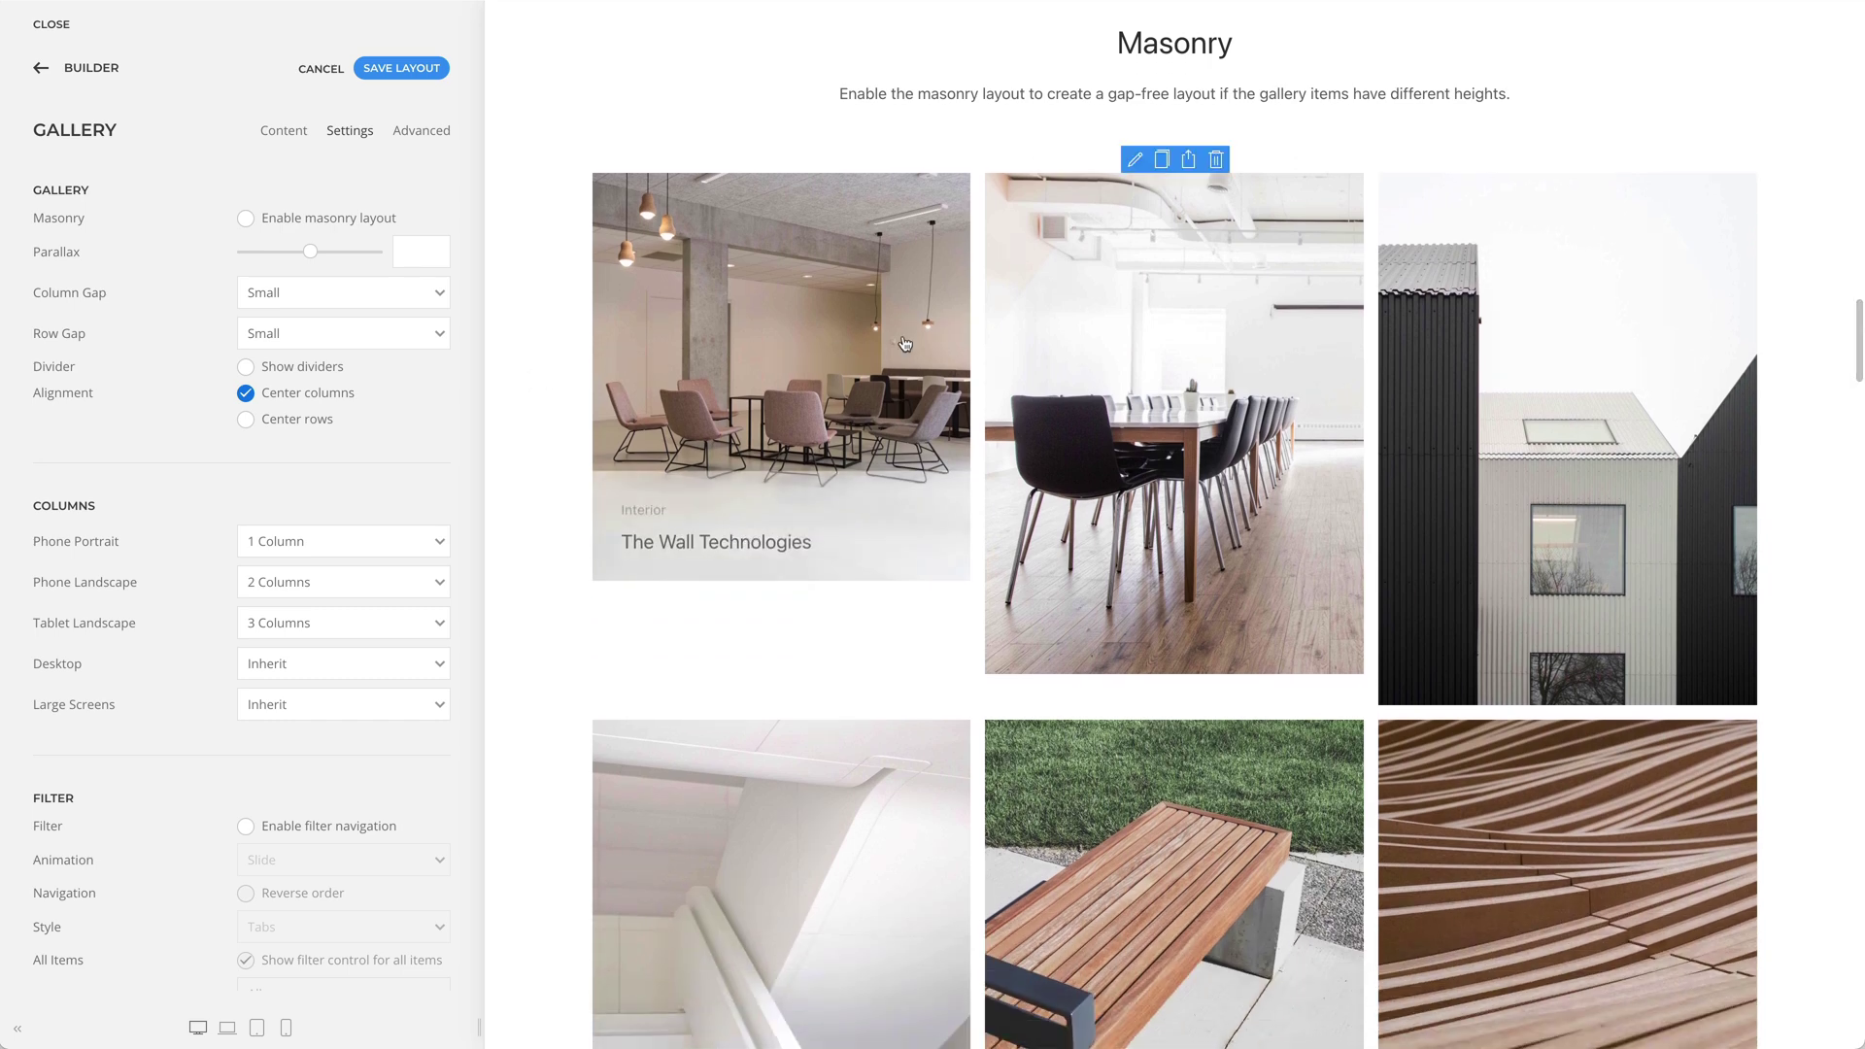
pyautogui.click(1131, 163)
pyautogui.click(373, 142)
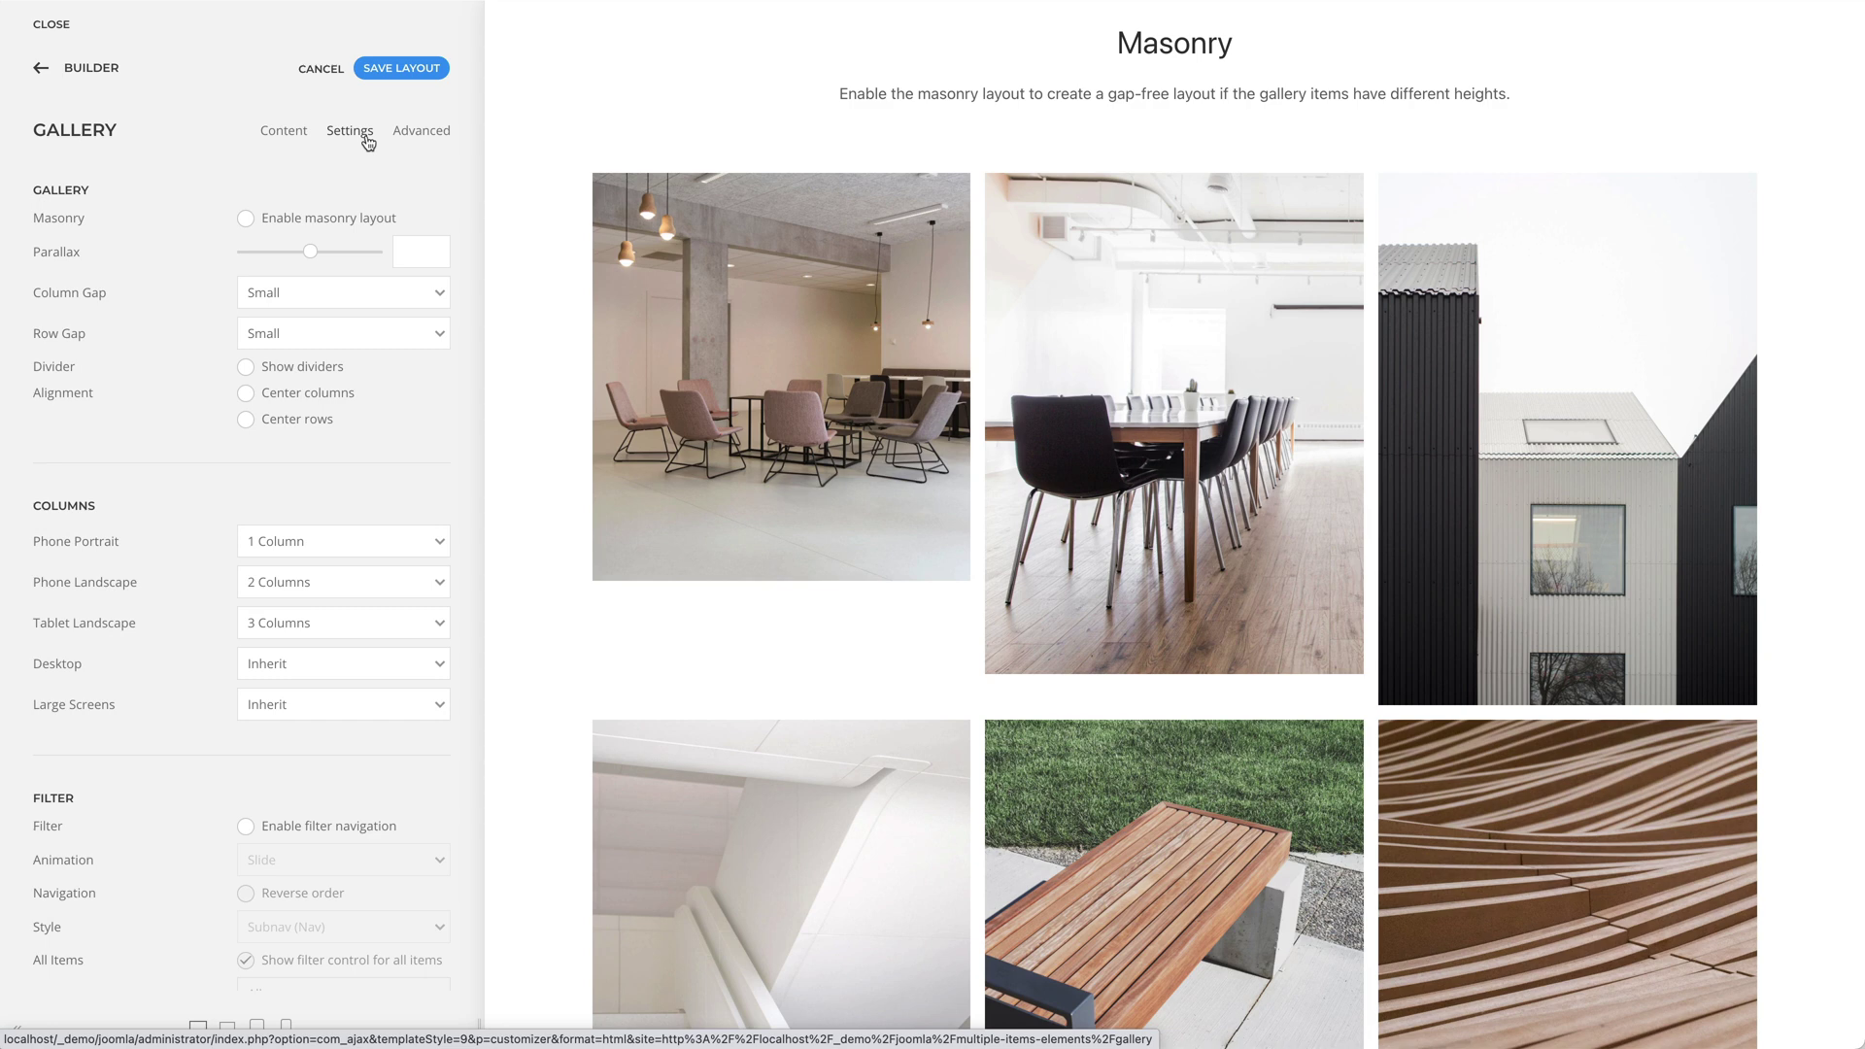
pyautogui.click(245, 219)
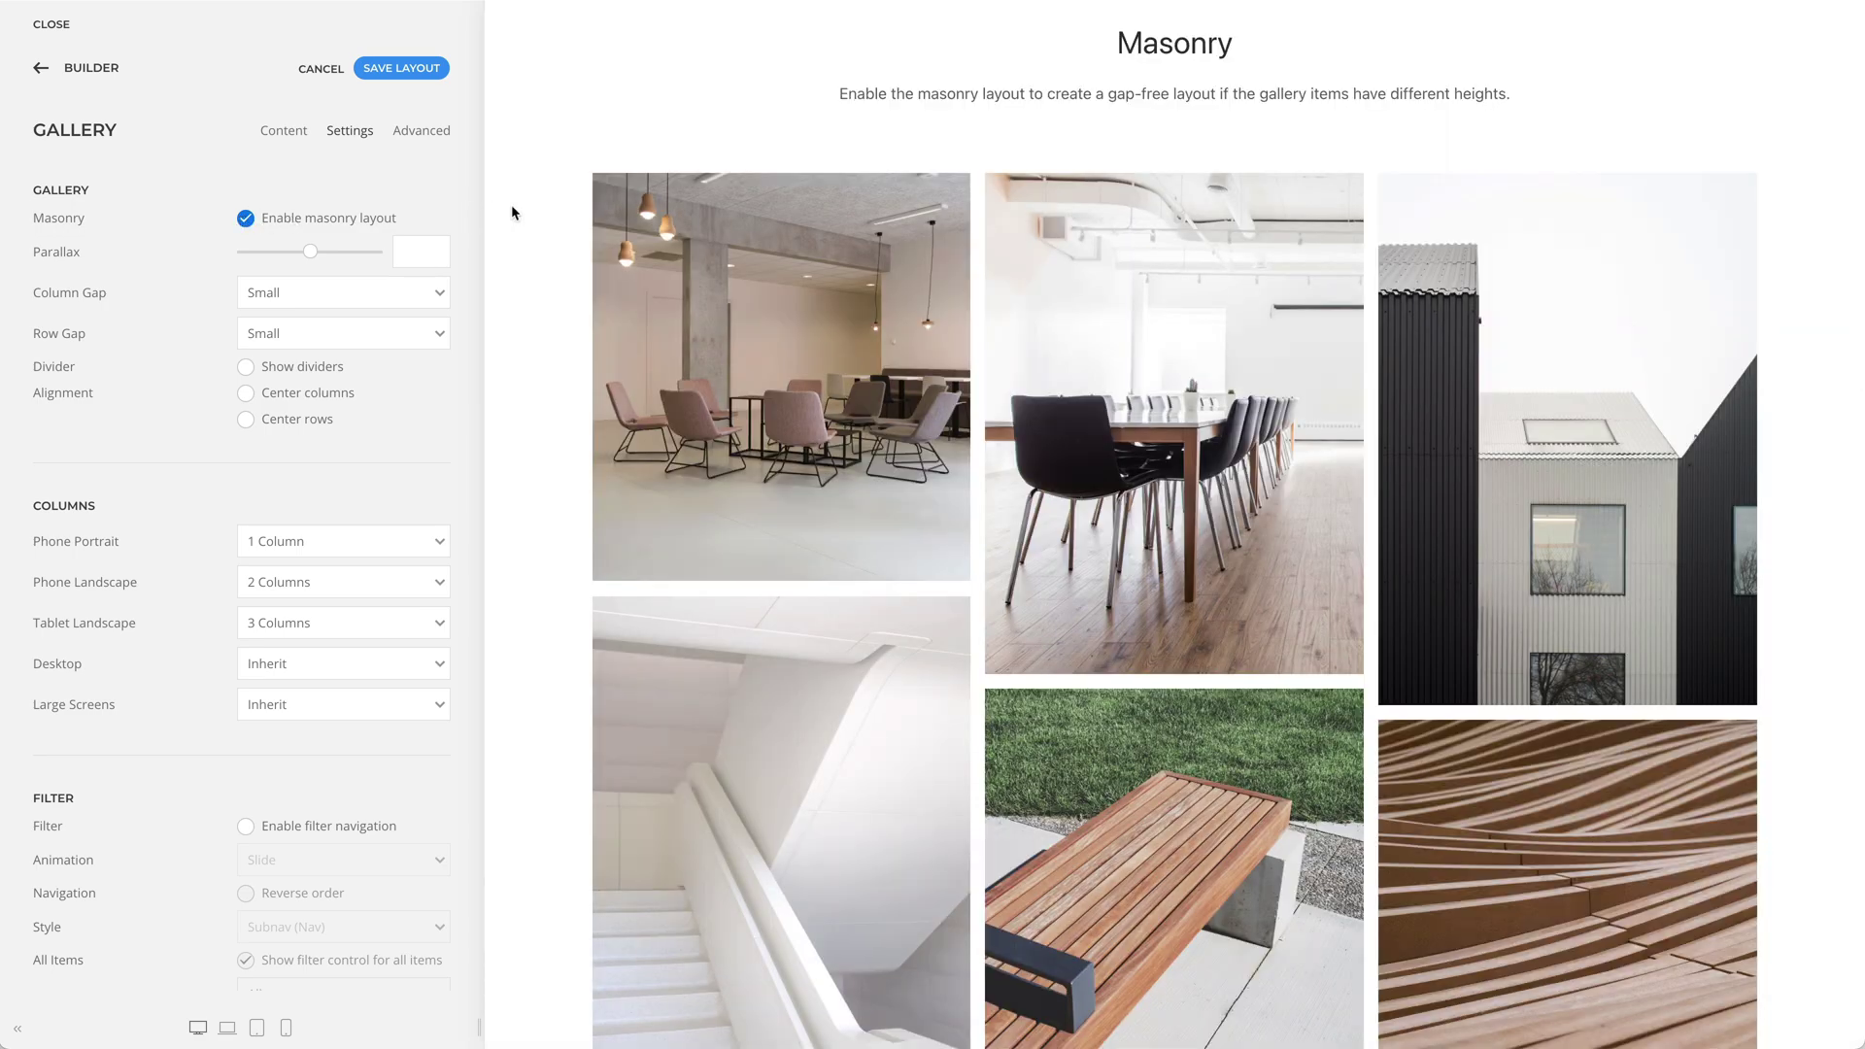
pyautogui.scroll(-6, 512, 212)
pyautogui.scroll(-10, 512, 212)
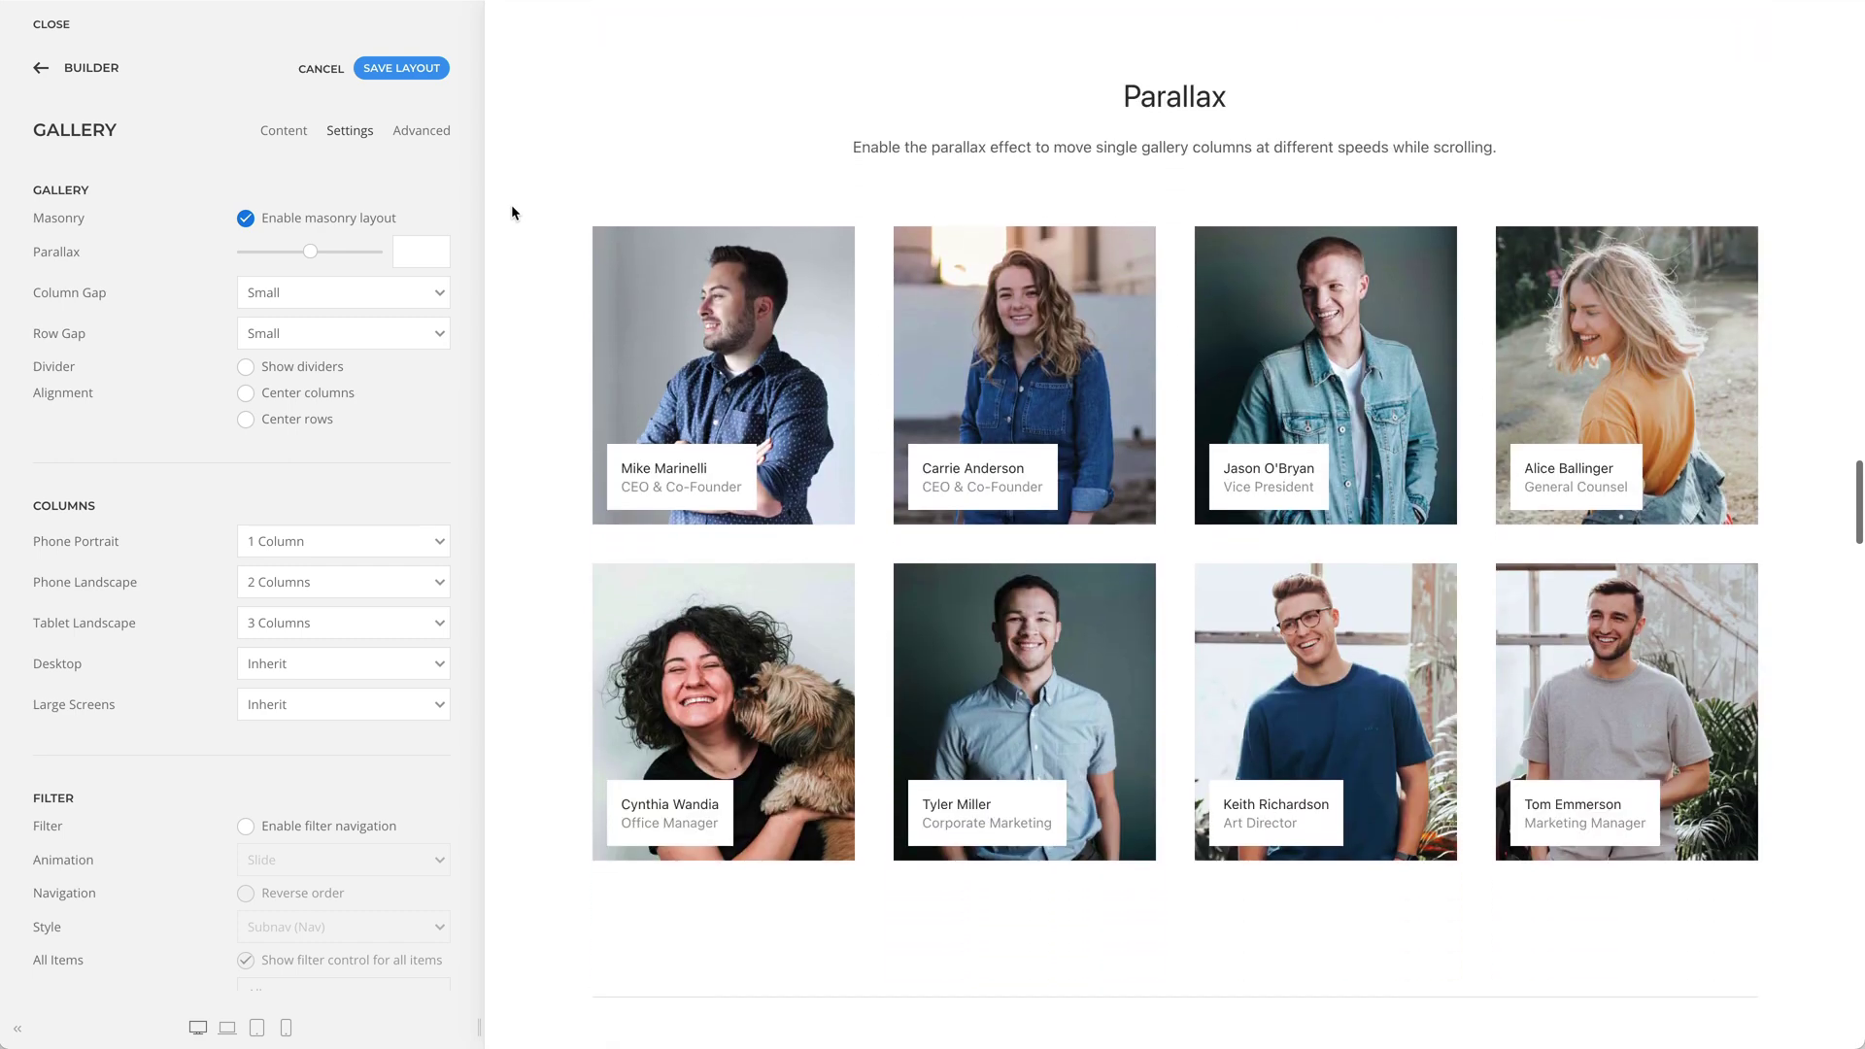
# Step: Enter 200 in the team photo gallery's Parallax field
pyautogui.moveTo(1131, 219)
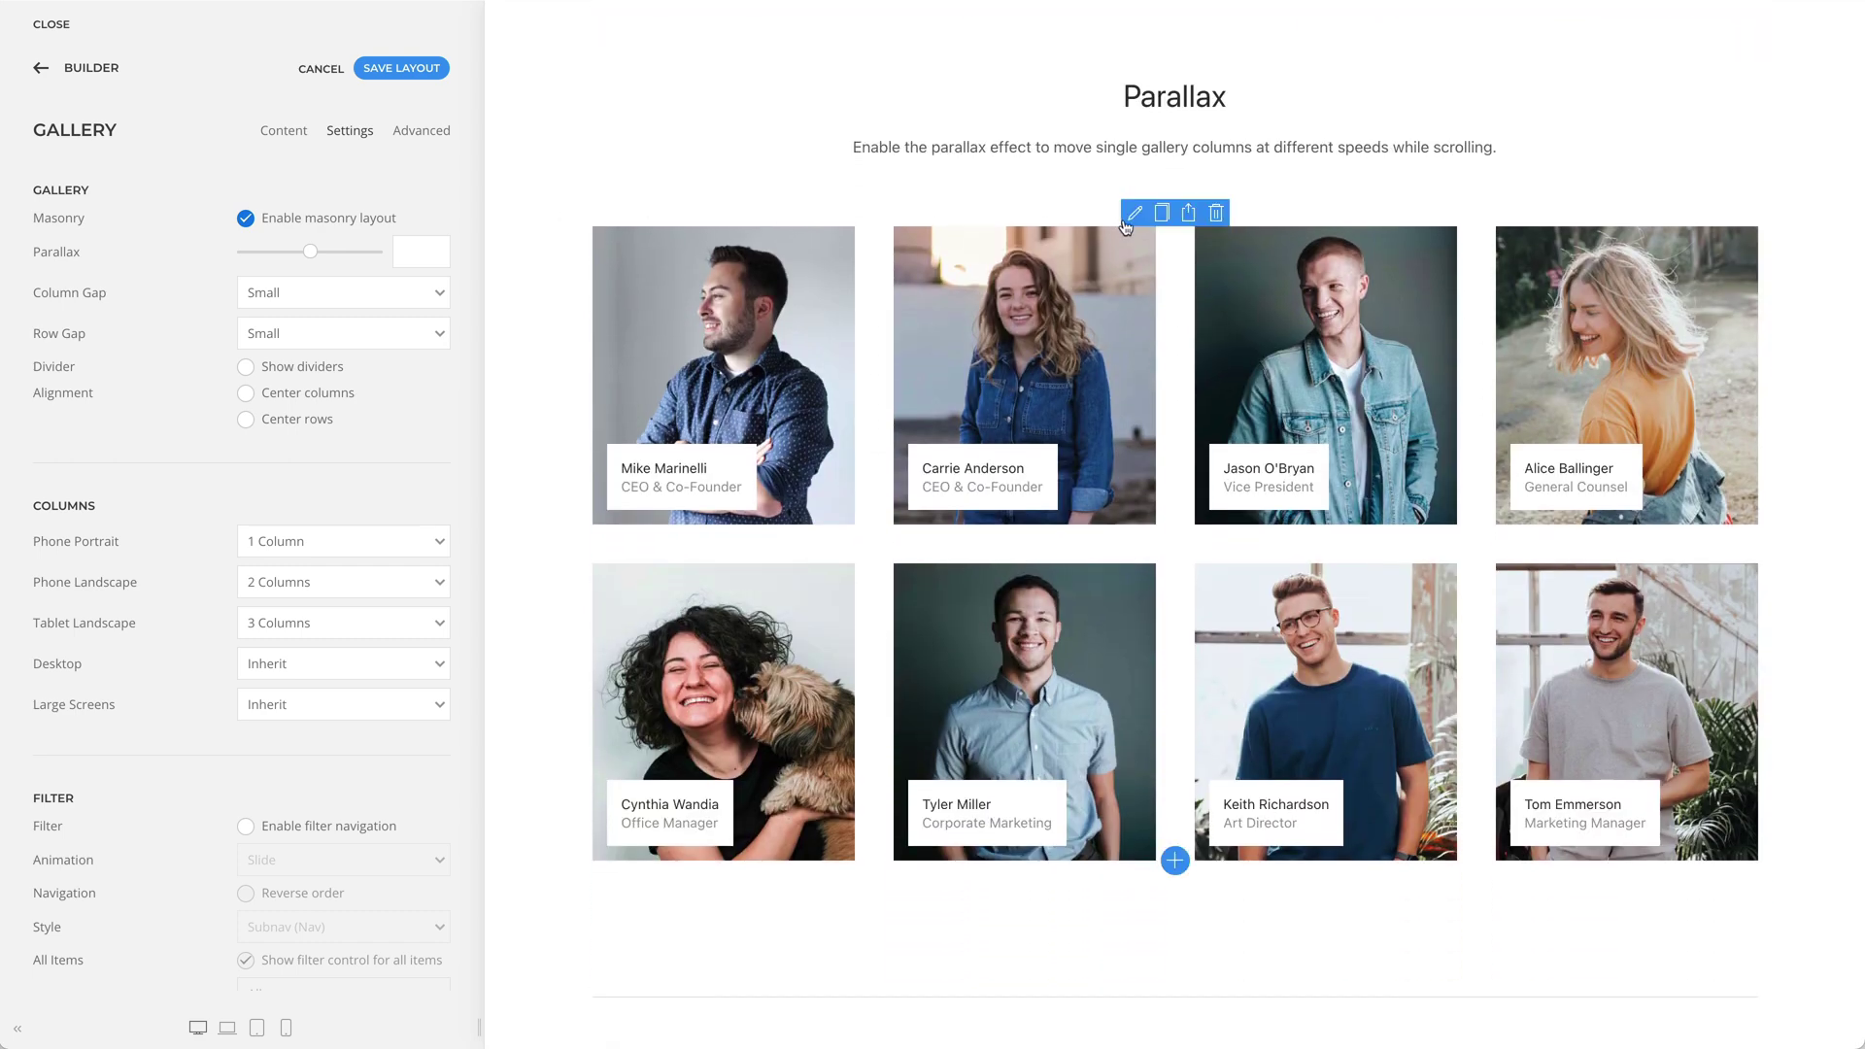
pyautogui.click(1133, 215)
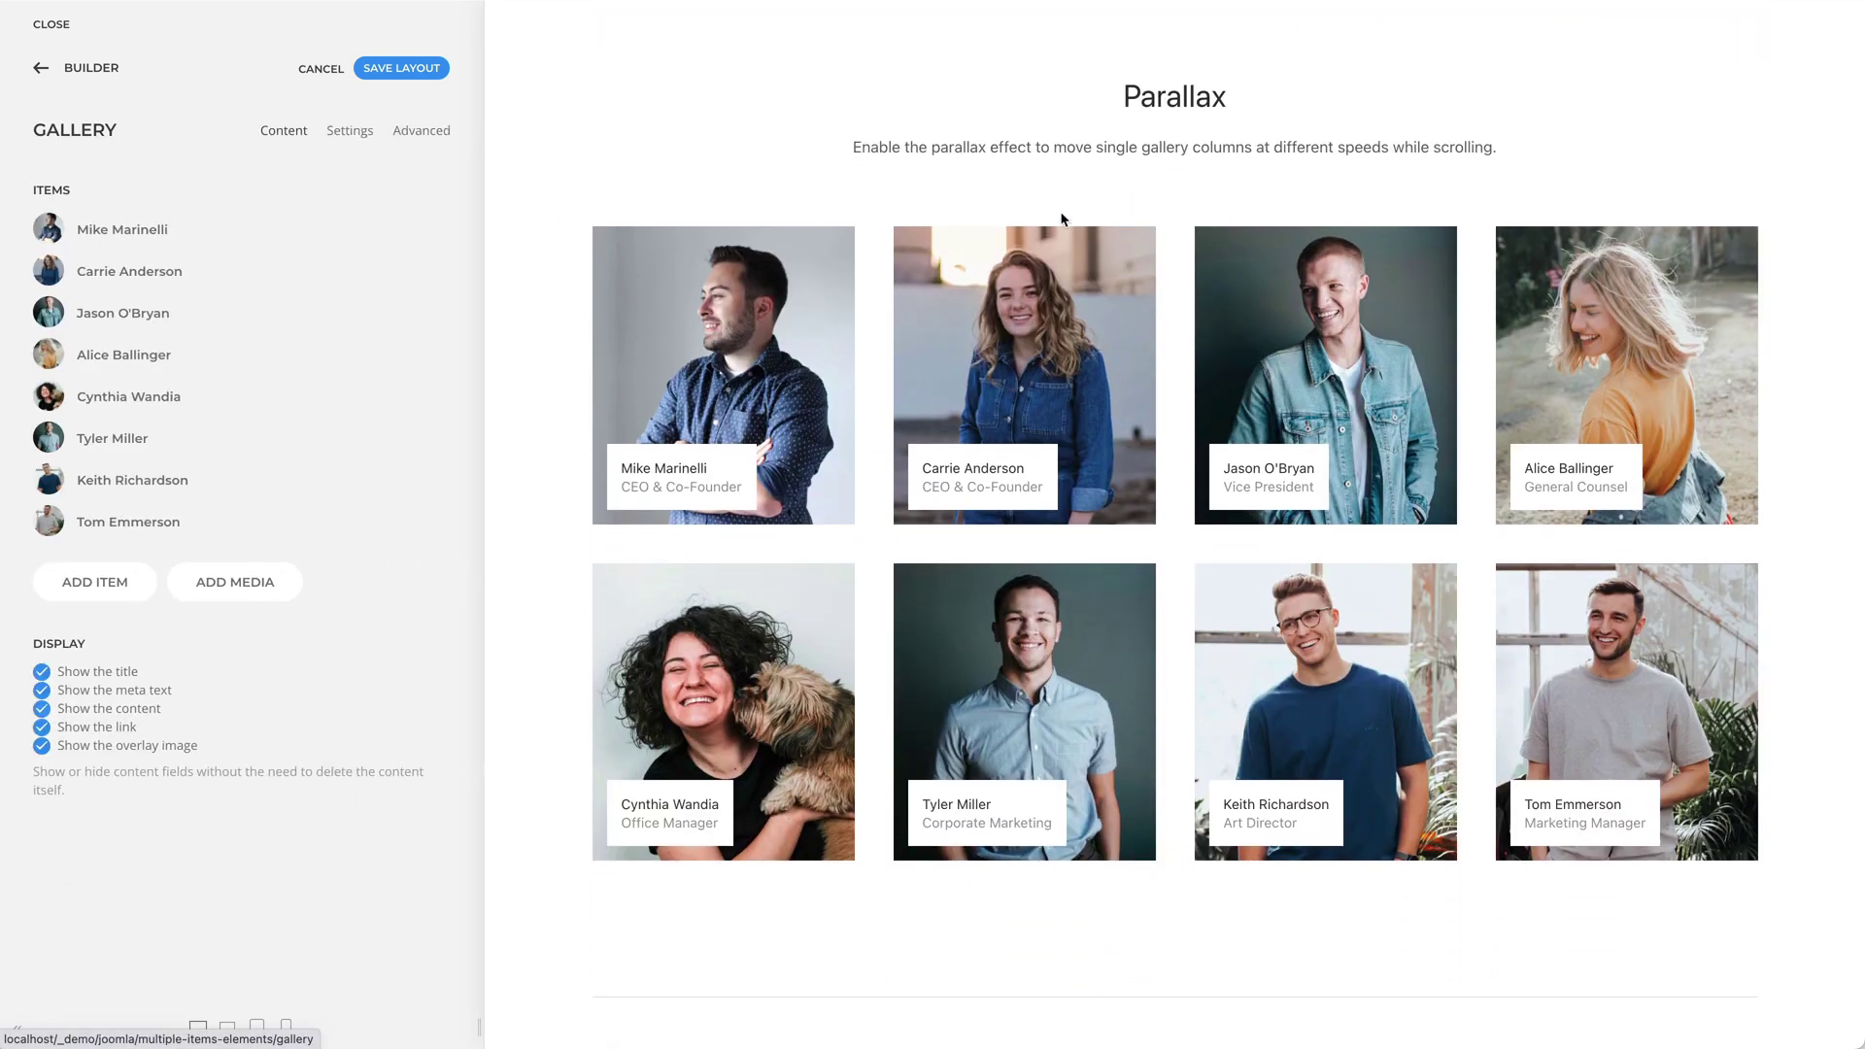
pyautogui.click(353, 135)
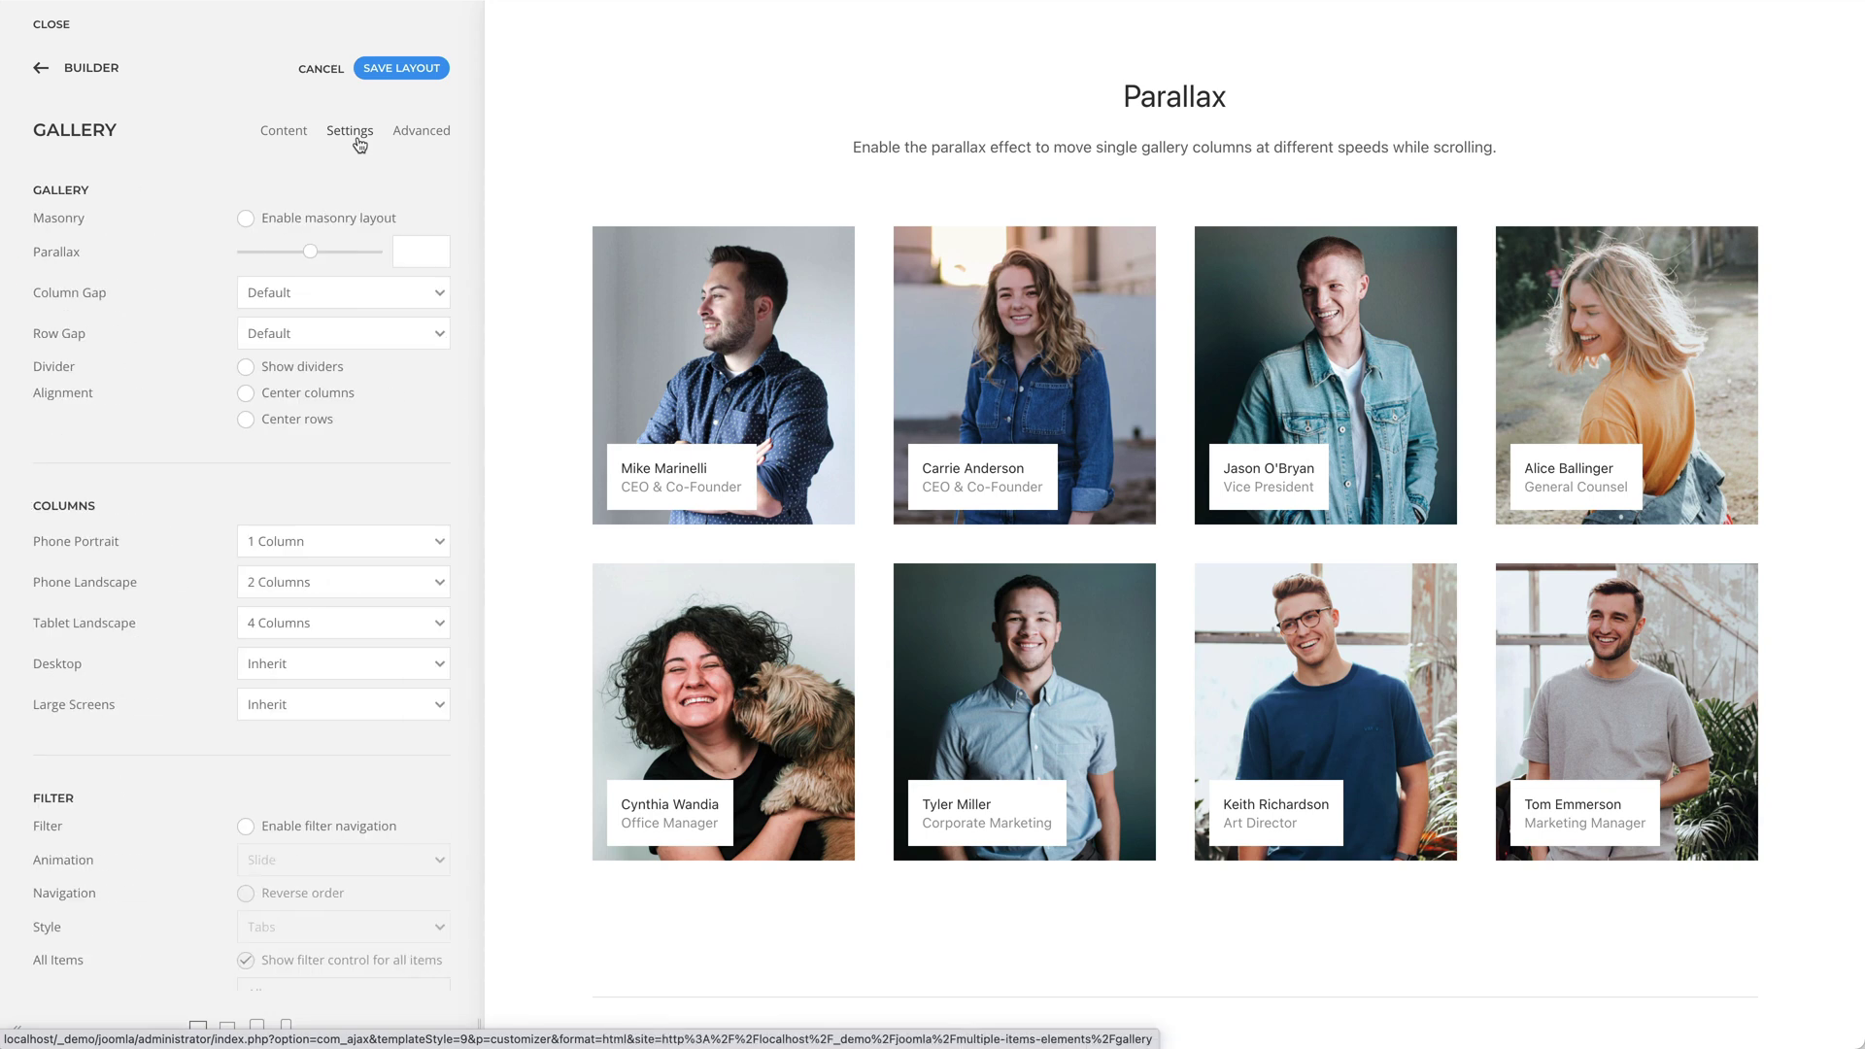
pyautogui.click(425, 246)
pyautogui.write('200')
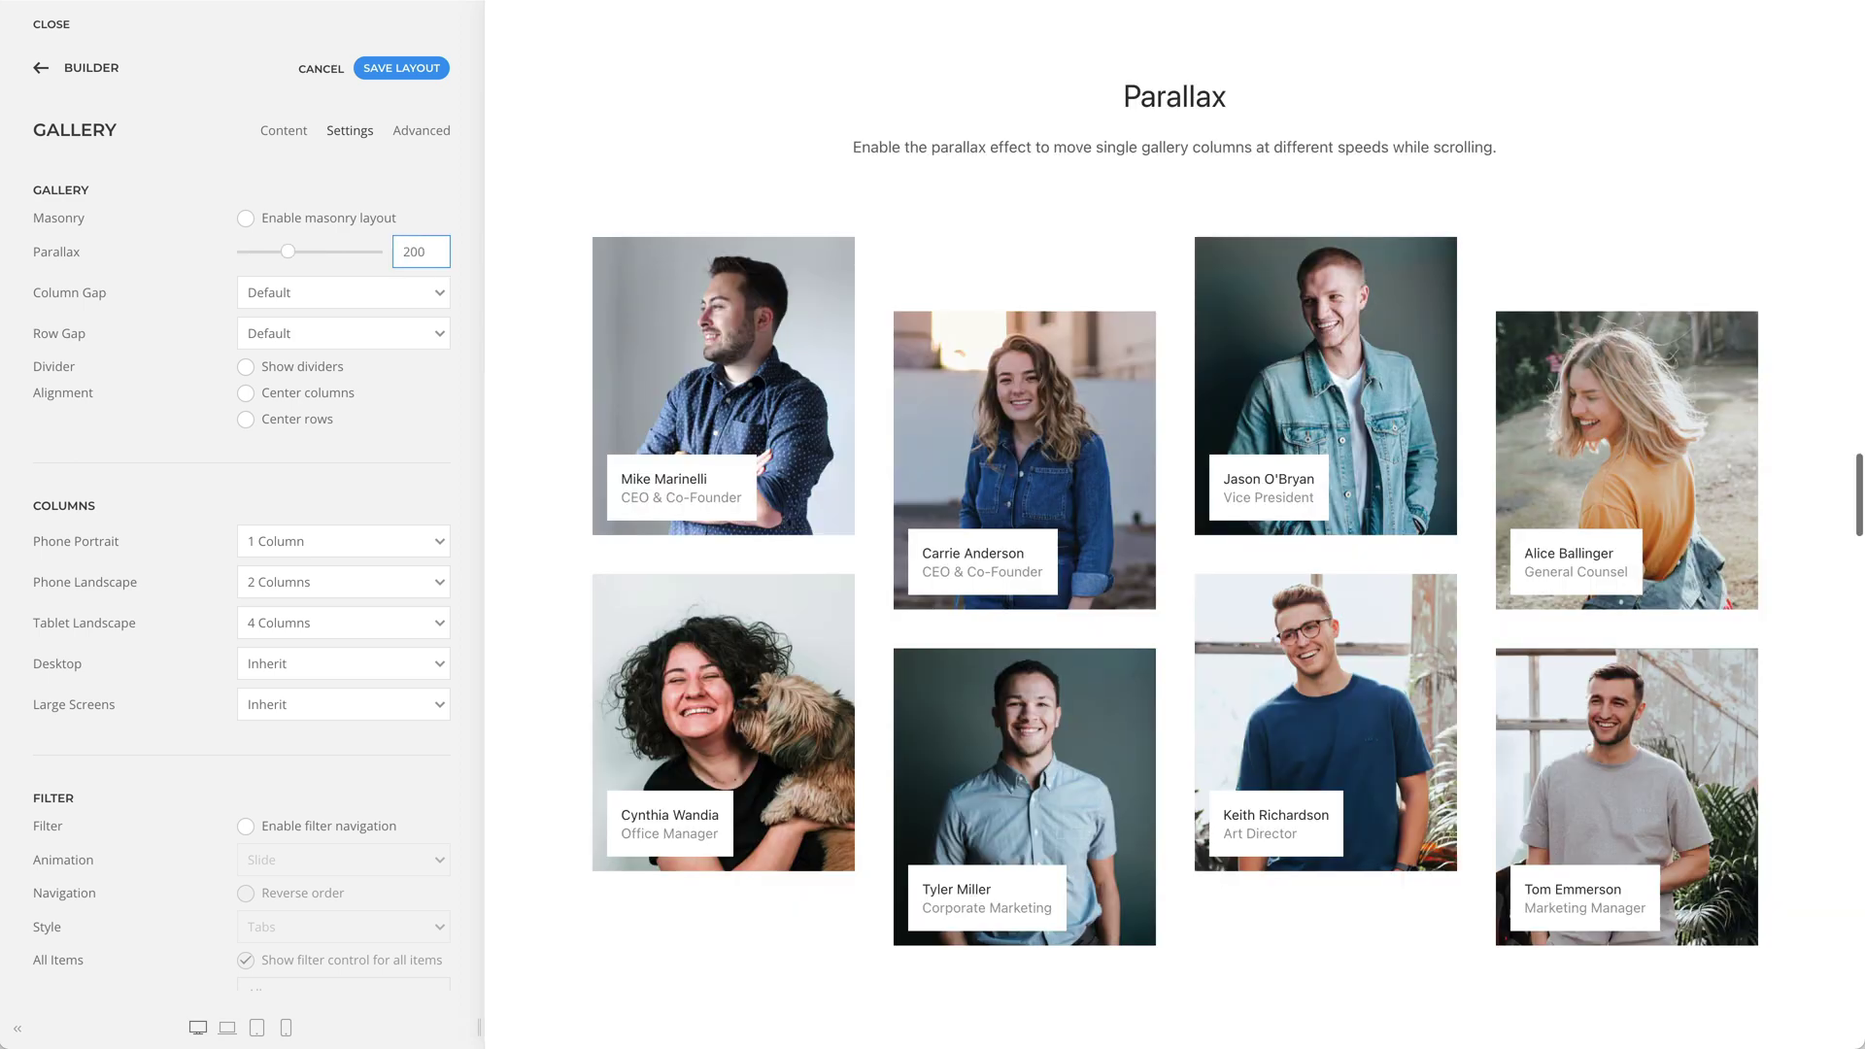
pyautogui.scroll(-3, 516, 255)
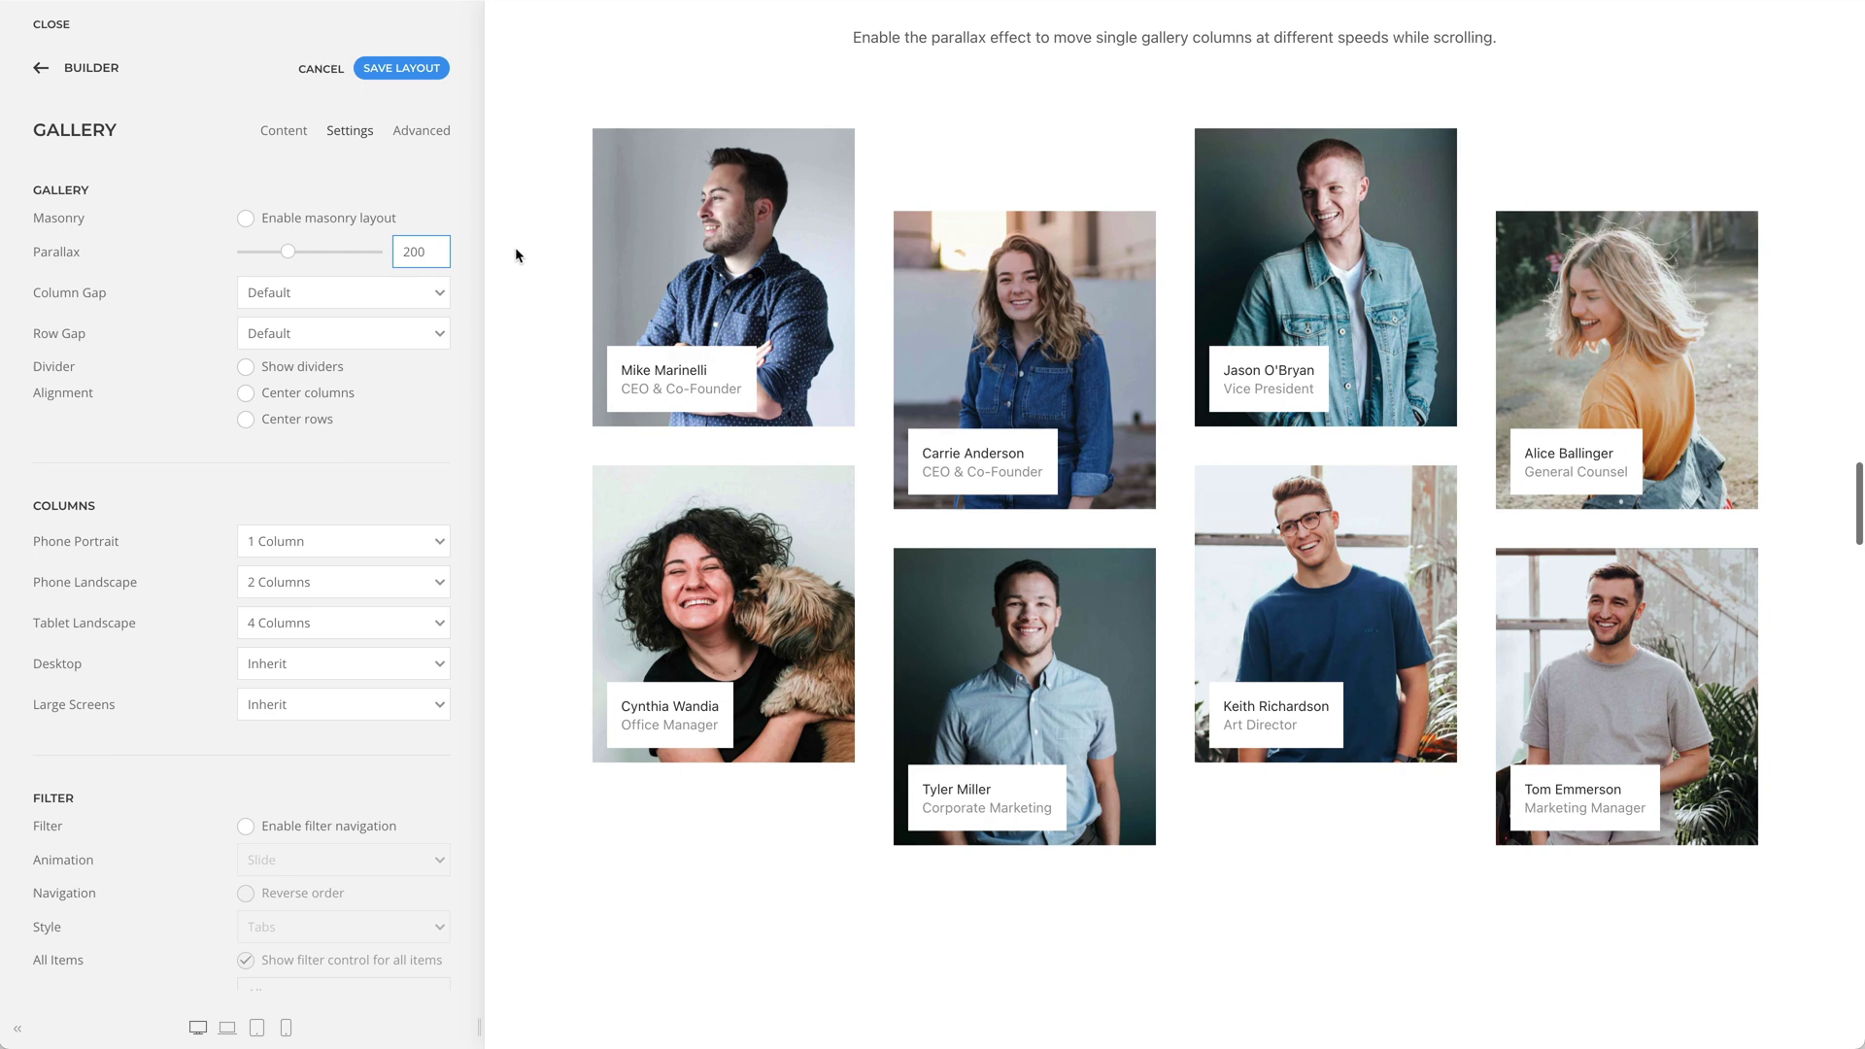
pyautogui.scroll(3, 516, 254)
pyautogui.scroll(-8, 515, 254)
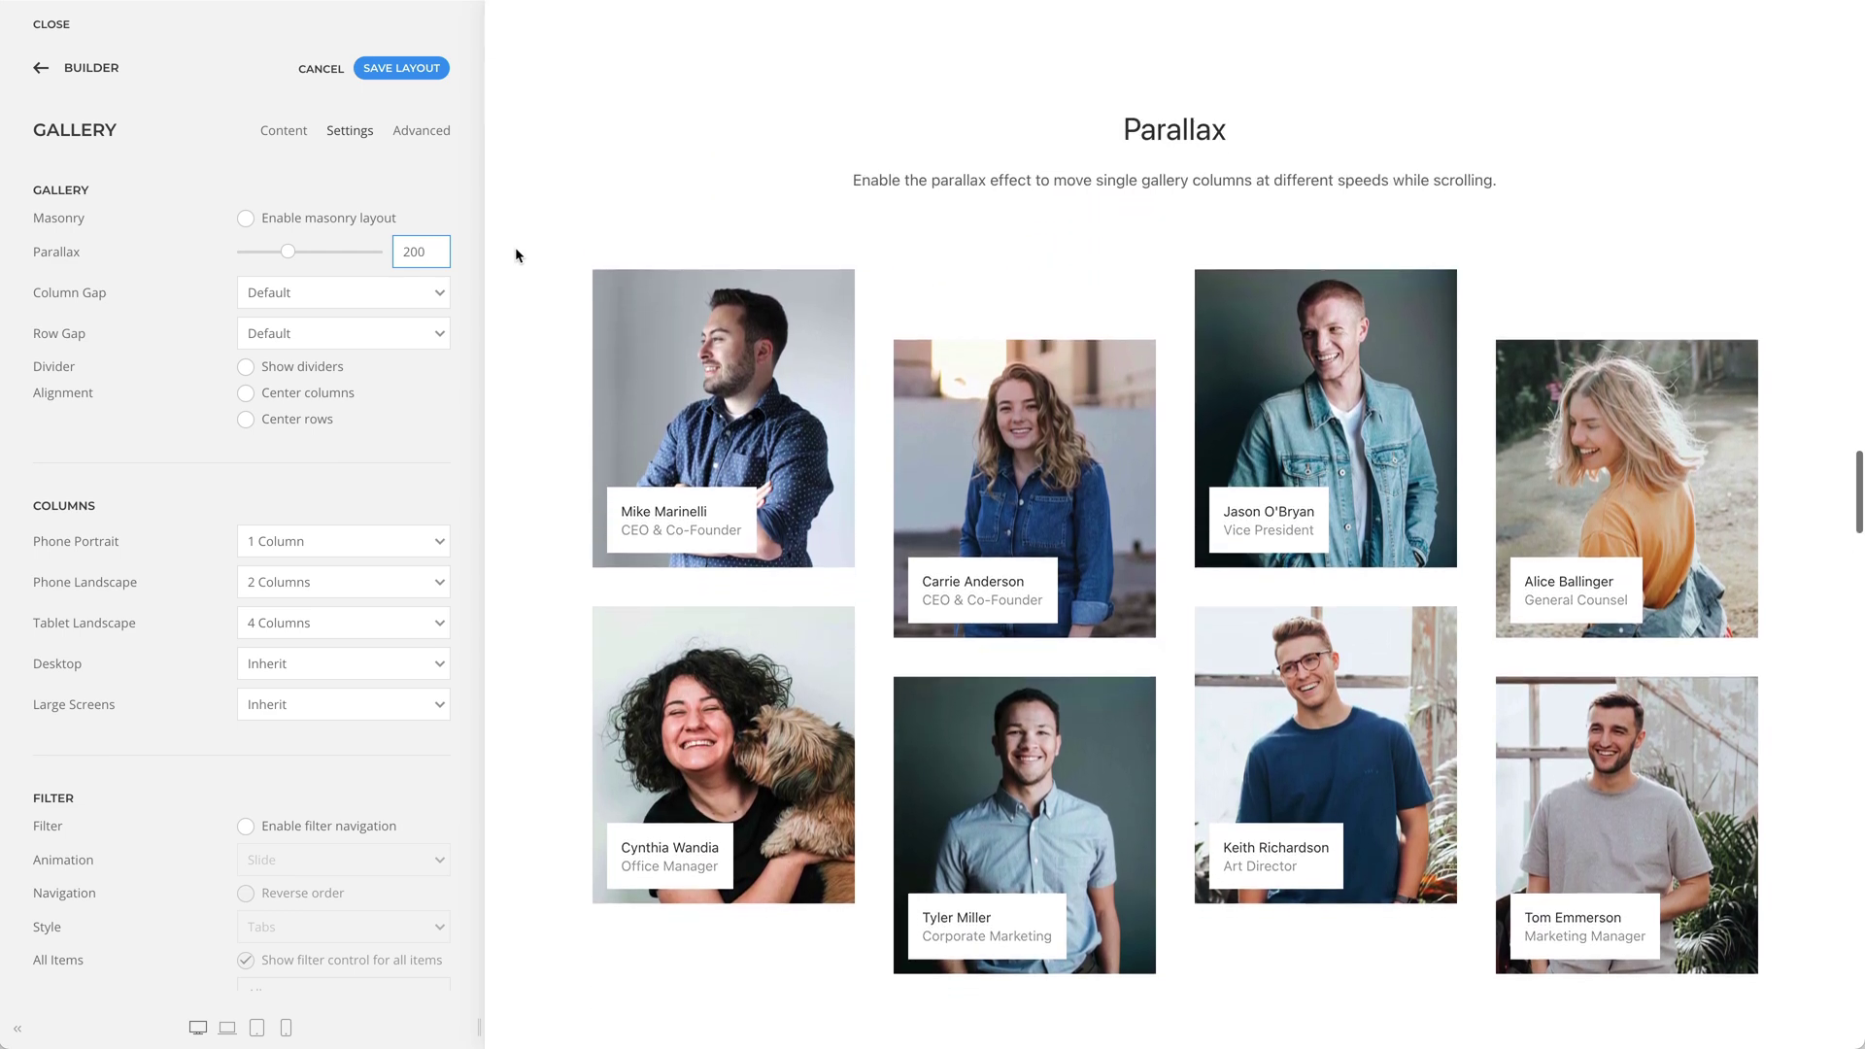
pyautogui.scroll(-5, 515, 255)
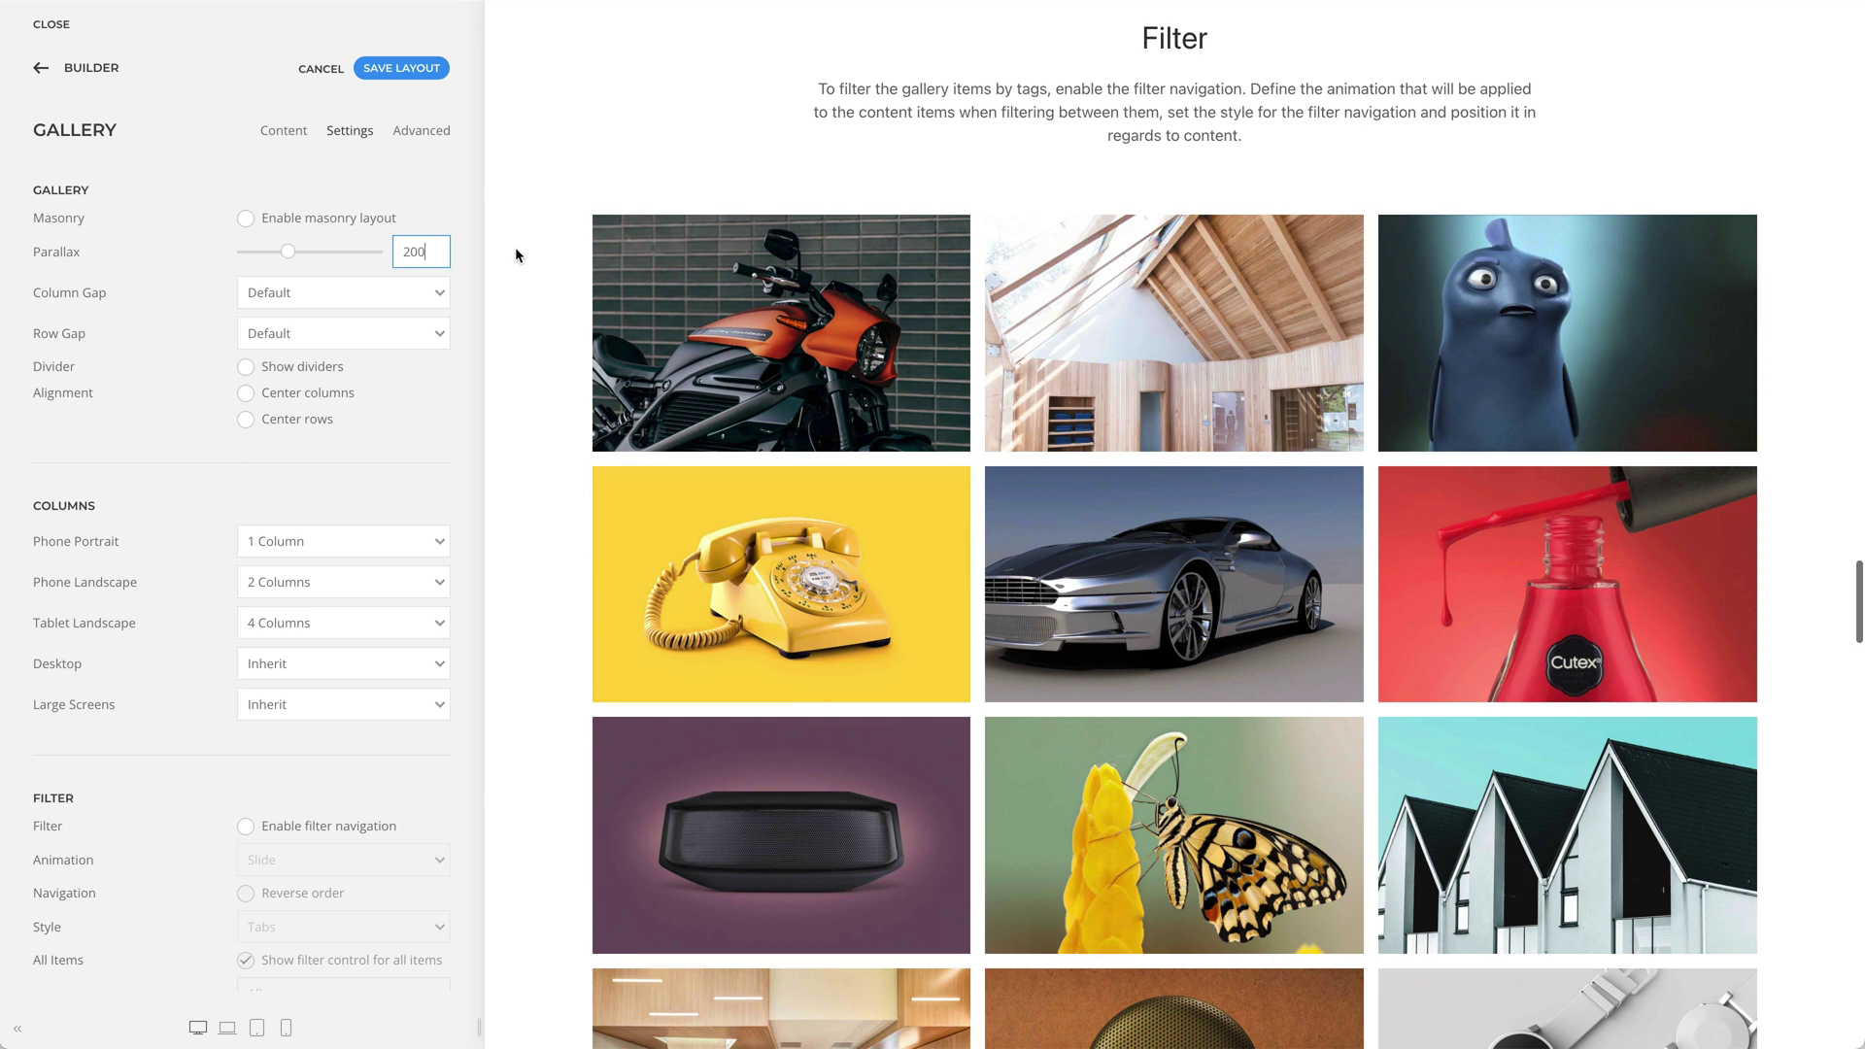
# Step: Confirm the Motorcycle FX Series item is tagged Animation, then show the Filter gallery's settings
pyautogui.moveTo(1134, 208)
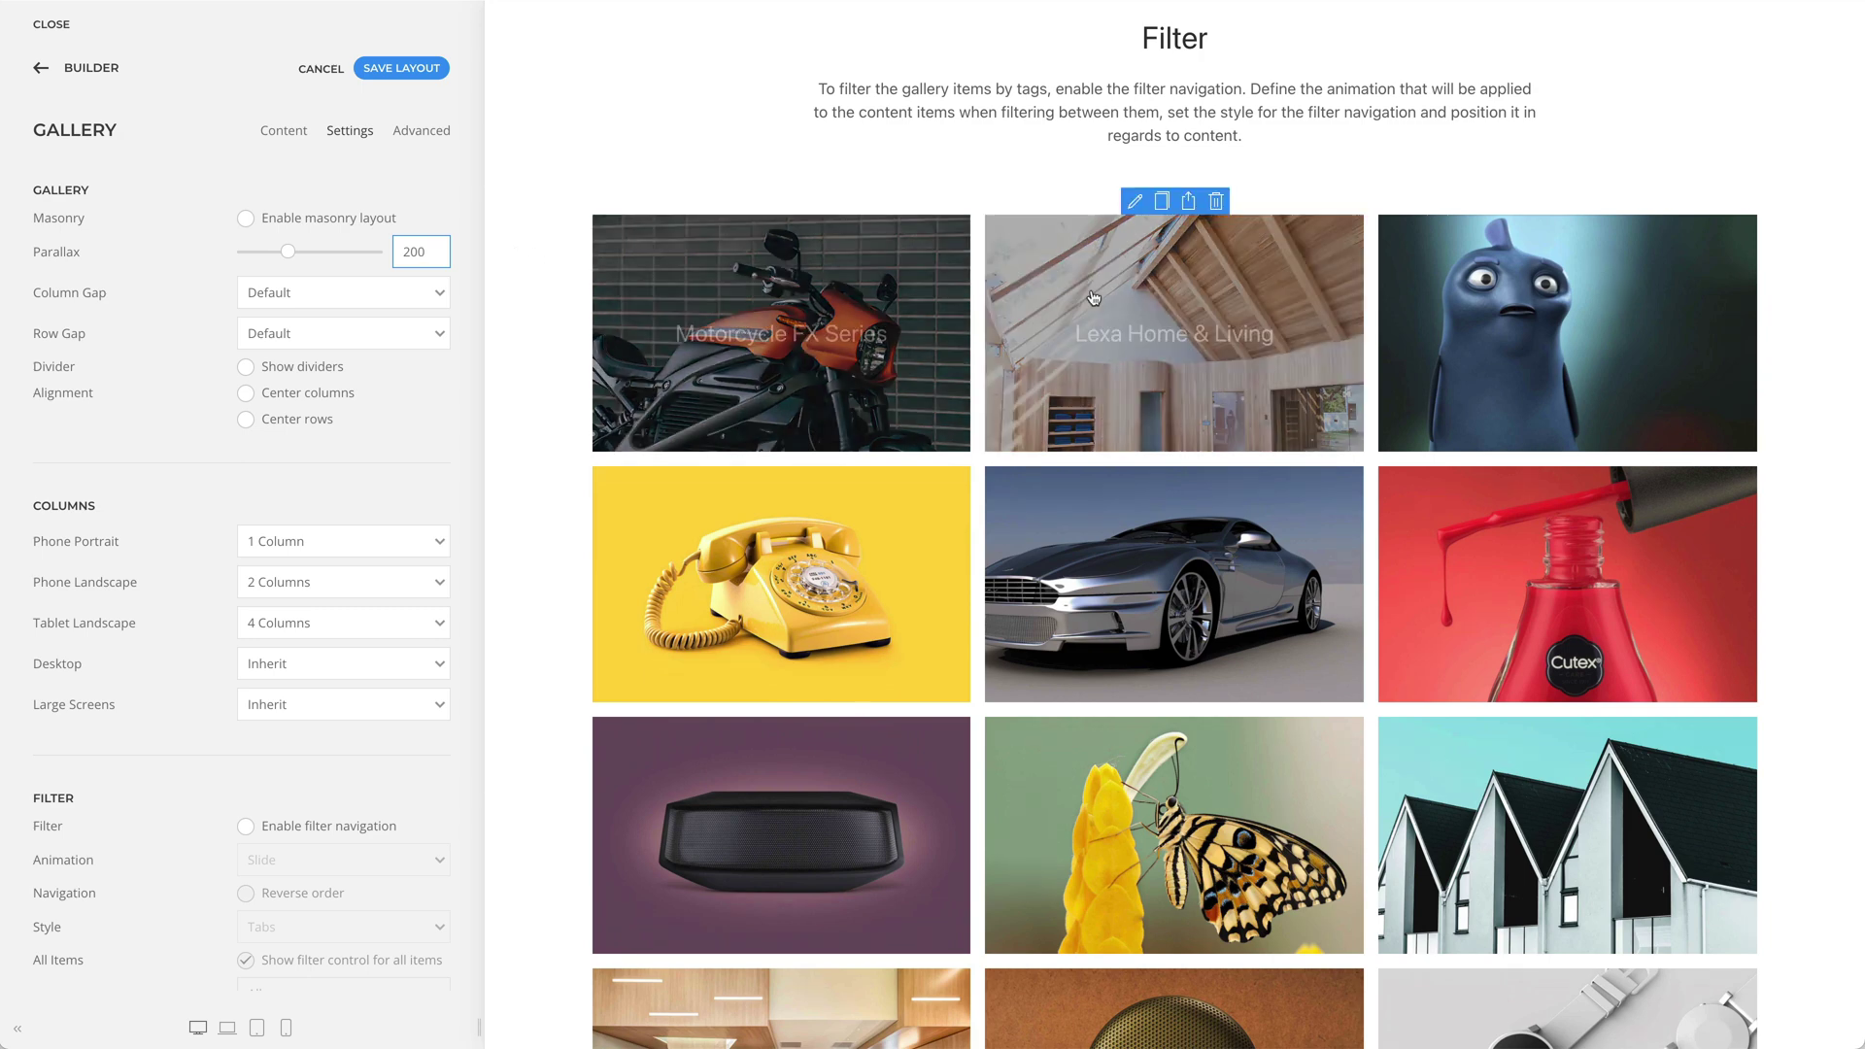
pyautogui.click(1135, 208)
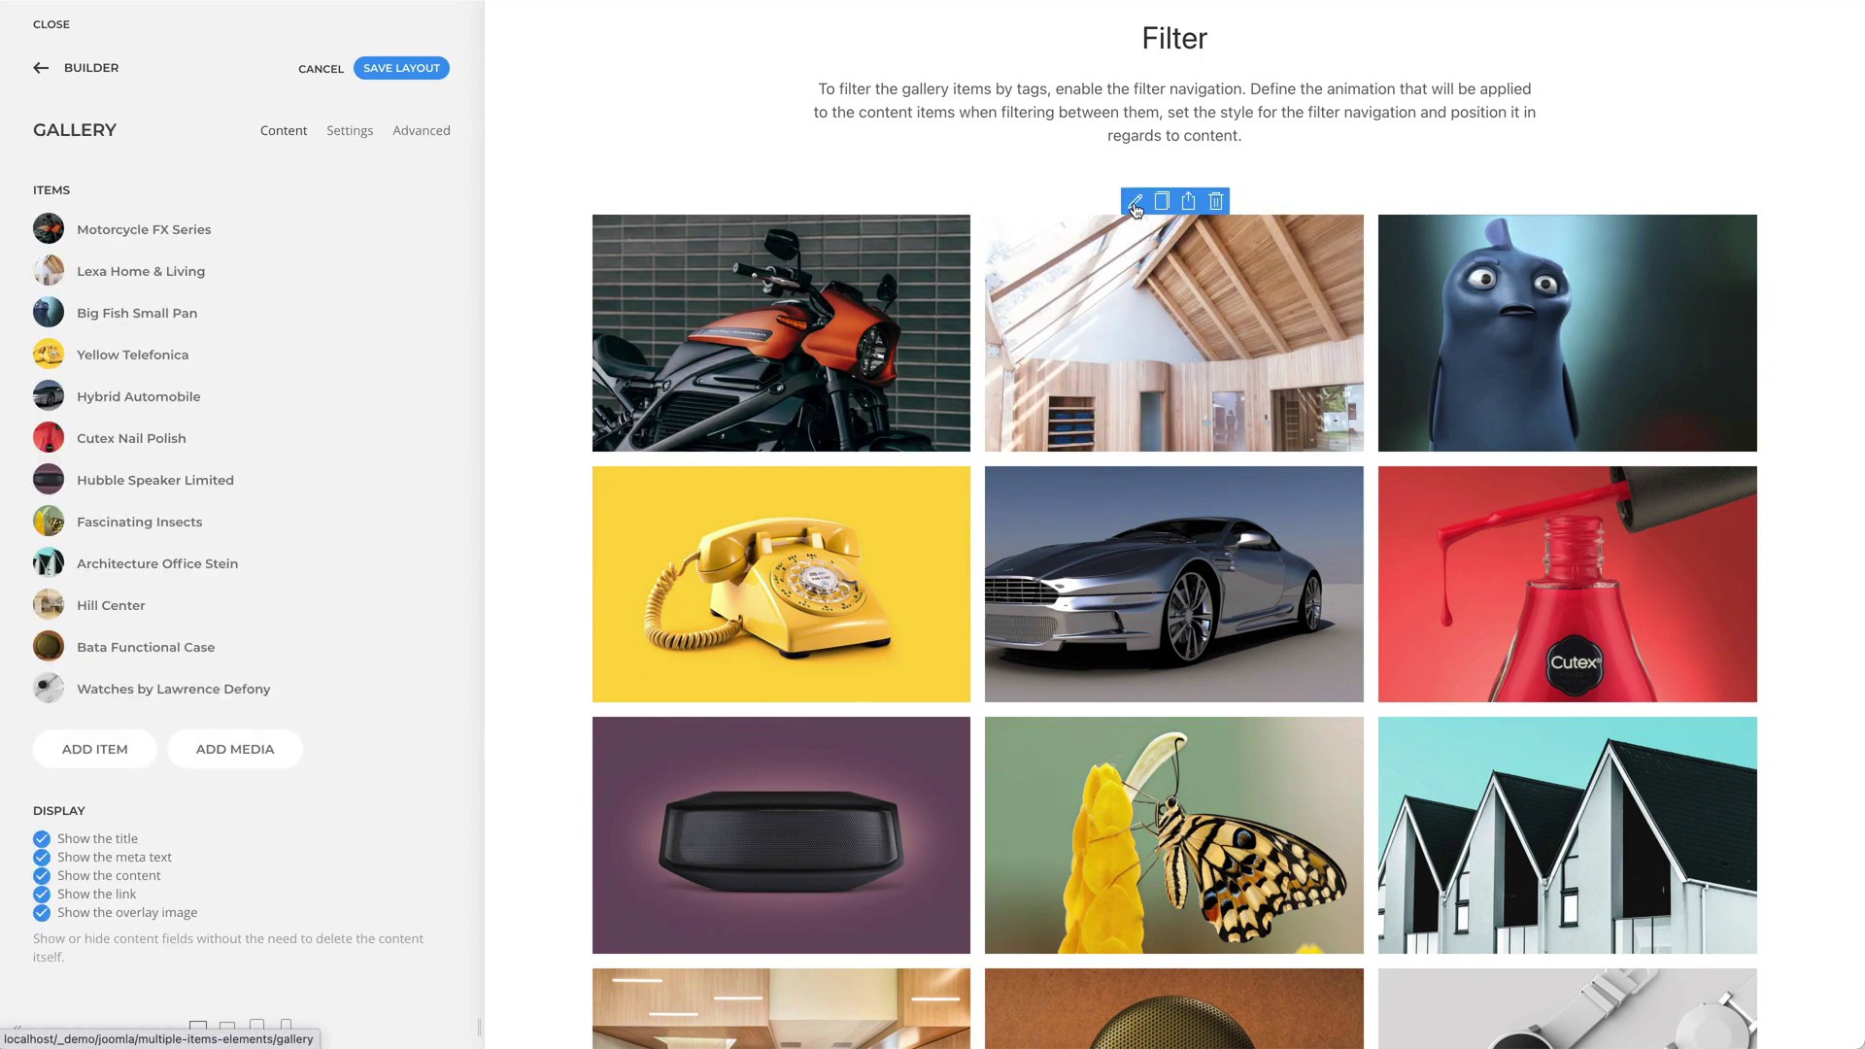
pyautogui.click(315, 237)
pyautogui.scroll(-5, 297, 570)
pyautogui.scroll(-3, 297, 570)
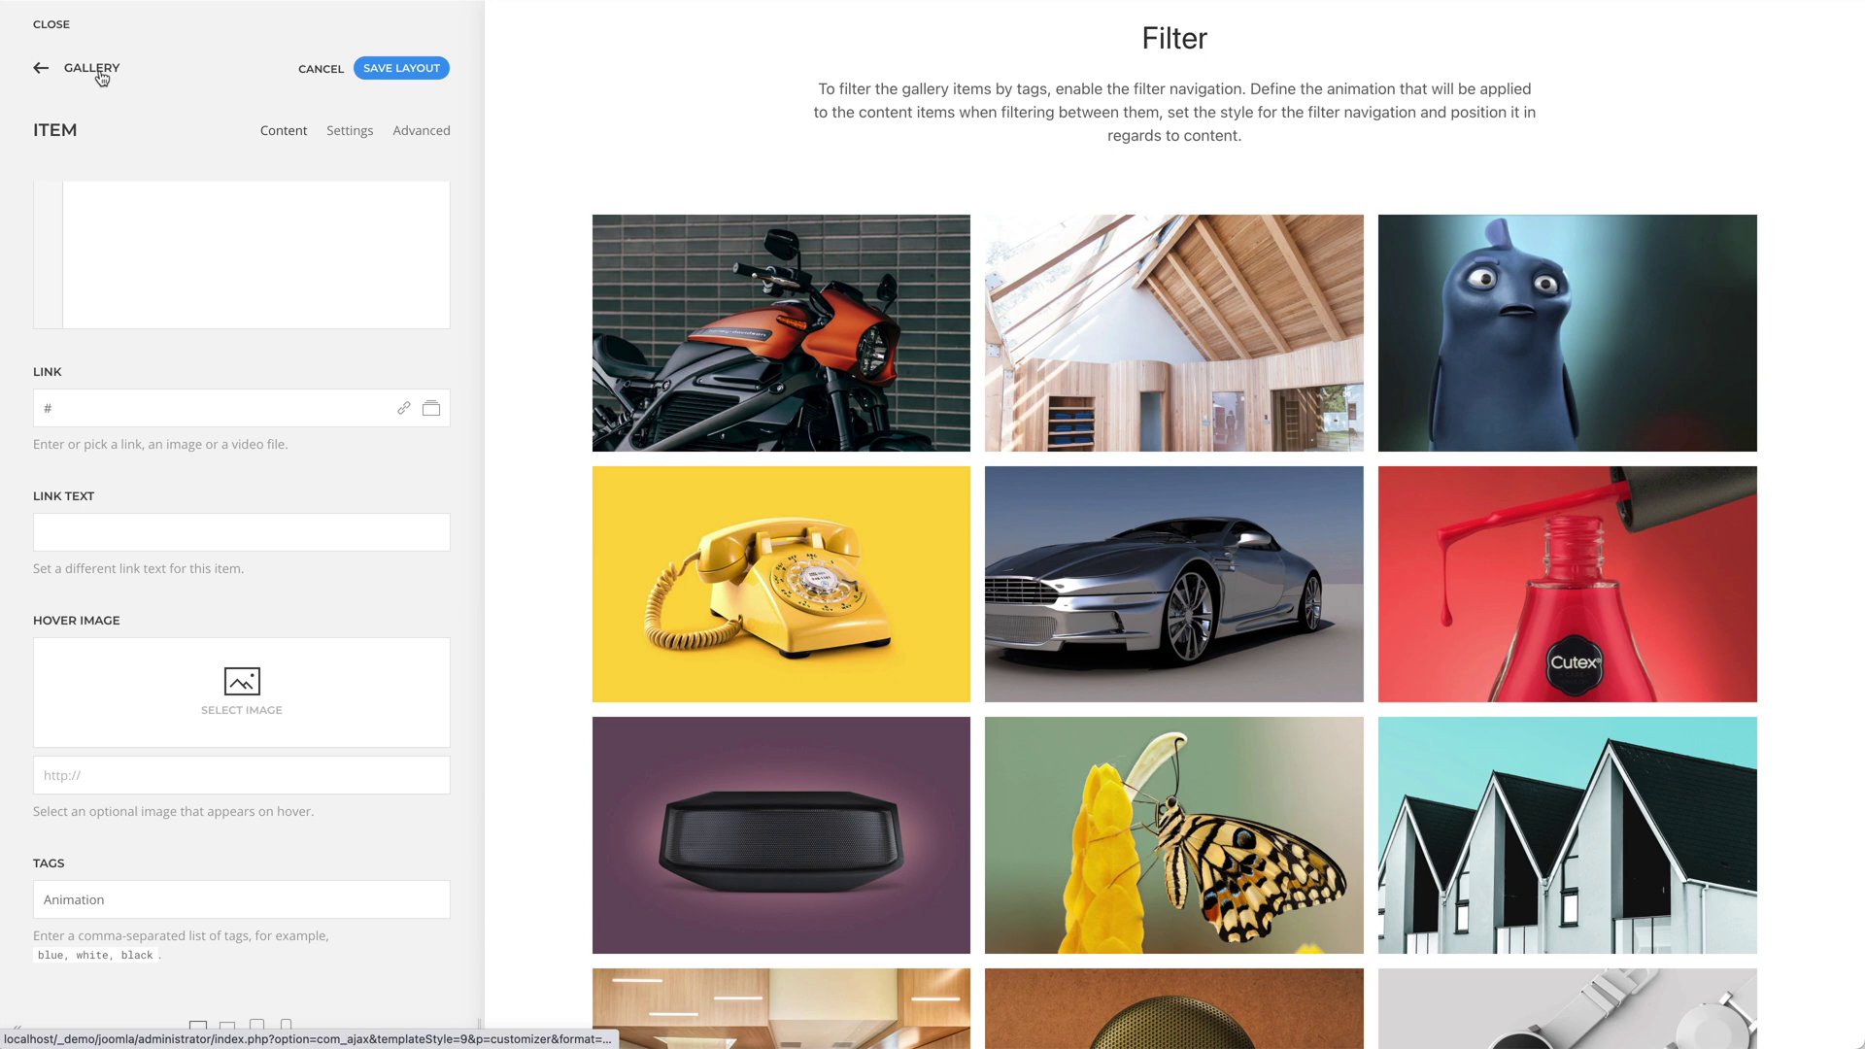
pyautogui.click(97, 70)
pyautogui.click(331, 132)
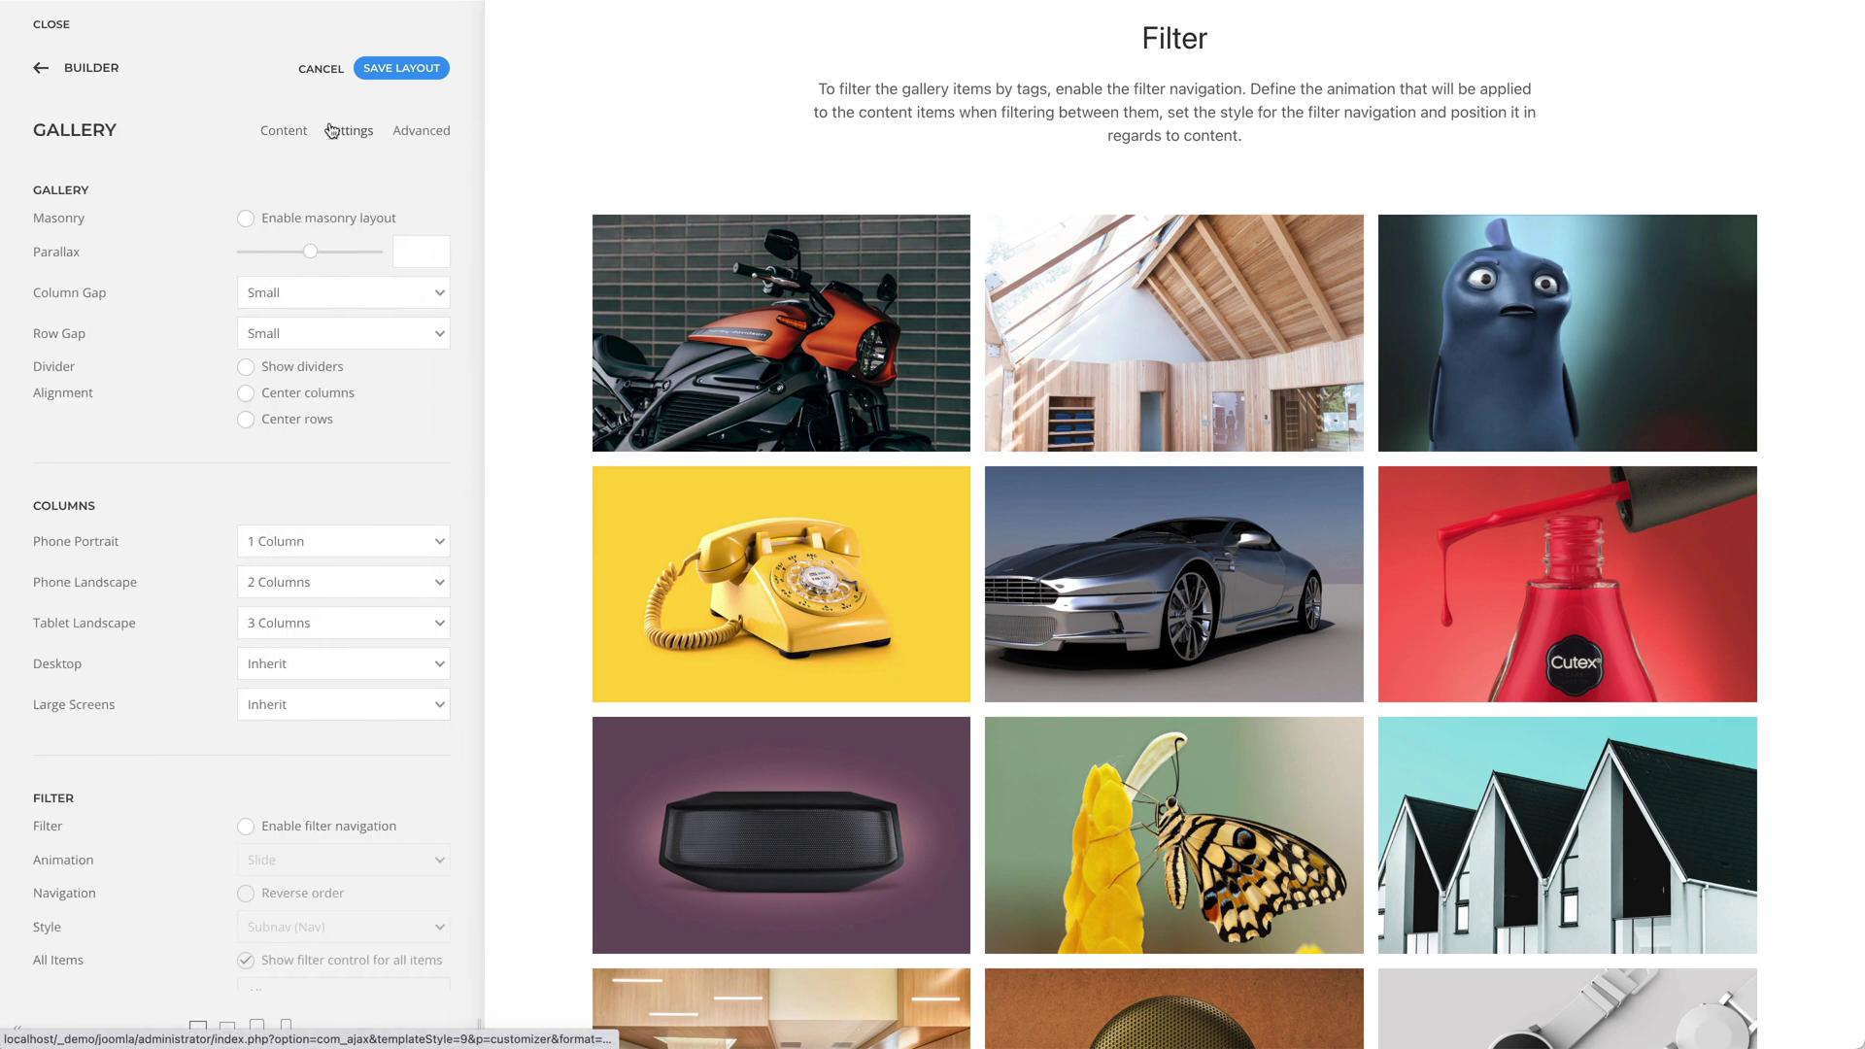
pyautogui.scroll(-6, 330, 401)
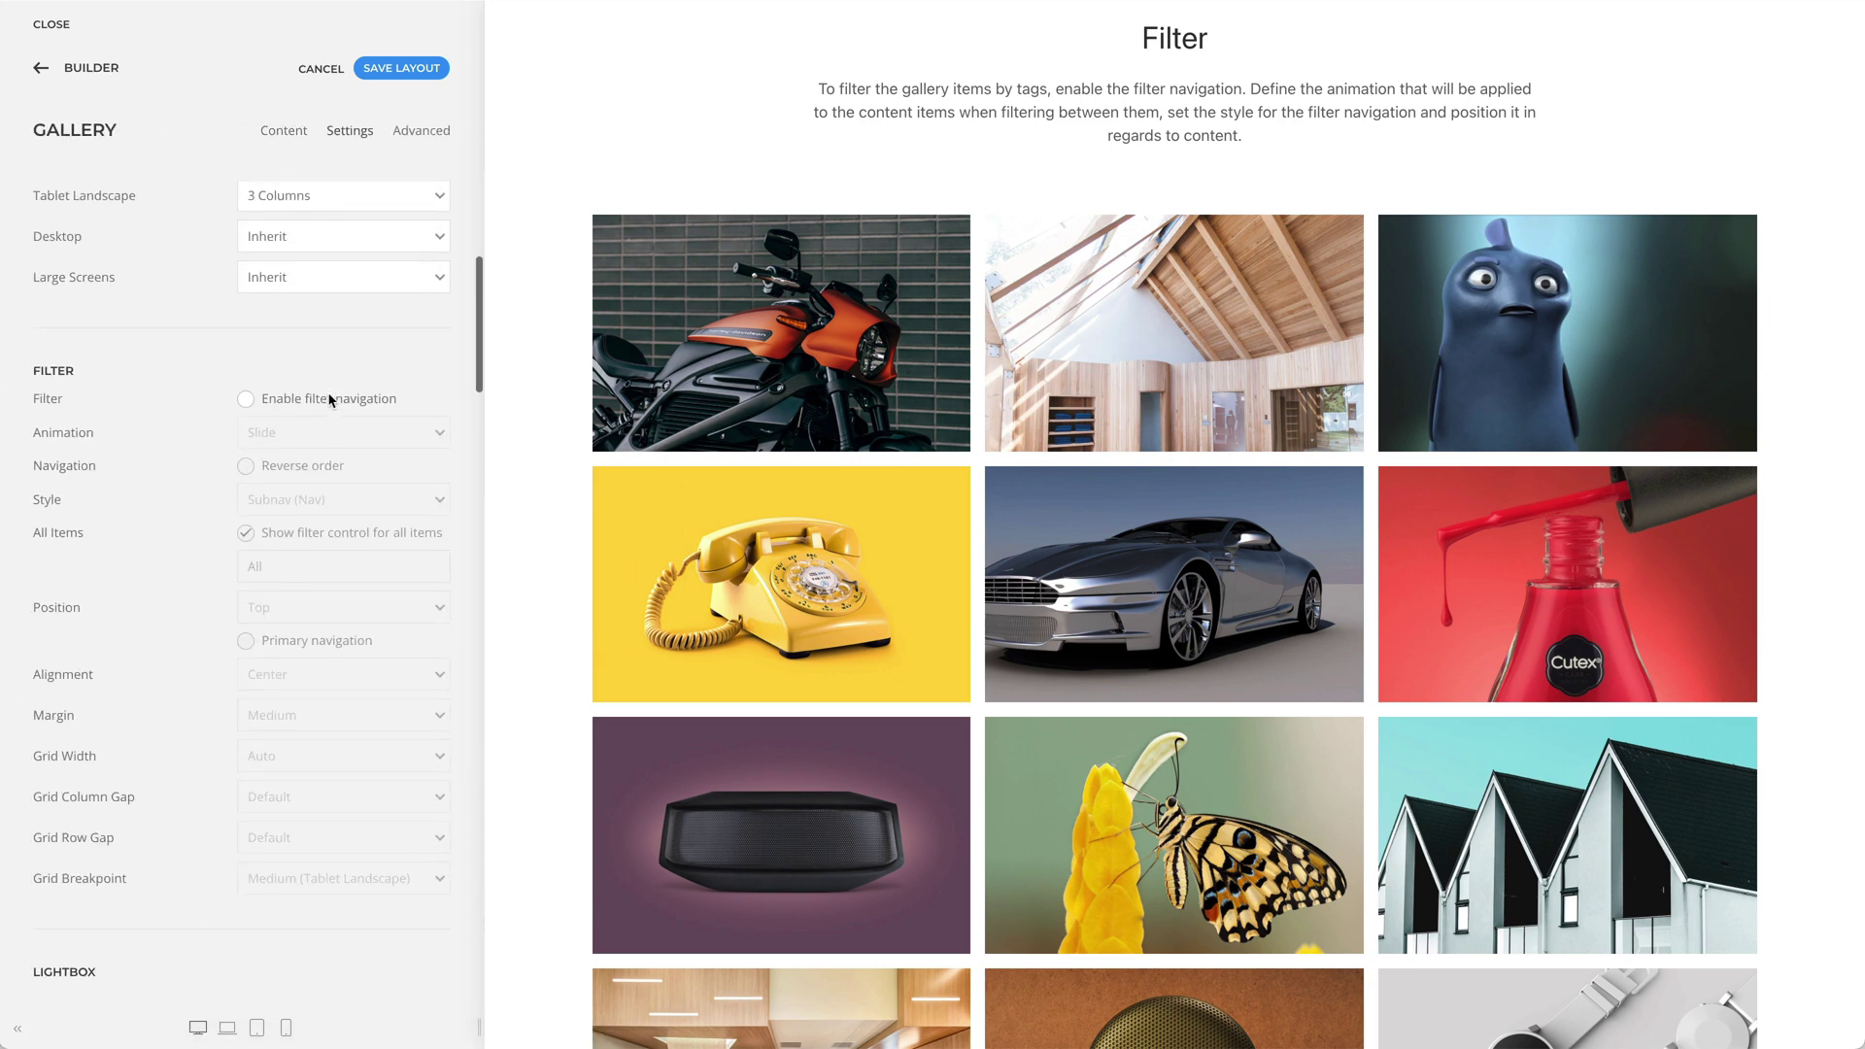
# Step: Enable filter navigation with Slide animation, Subnav (Nav) style and Top position, testing the Animation and Architecture filters
pyautogui.click(329, 398)
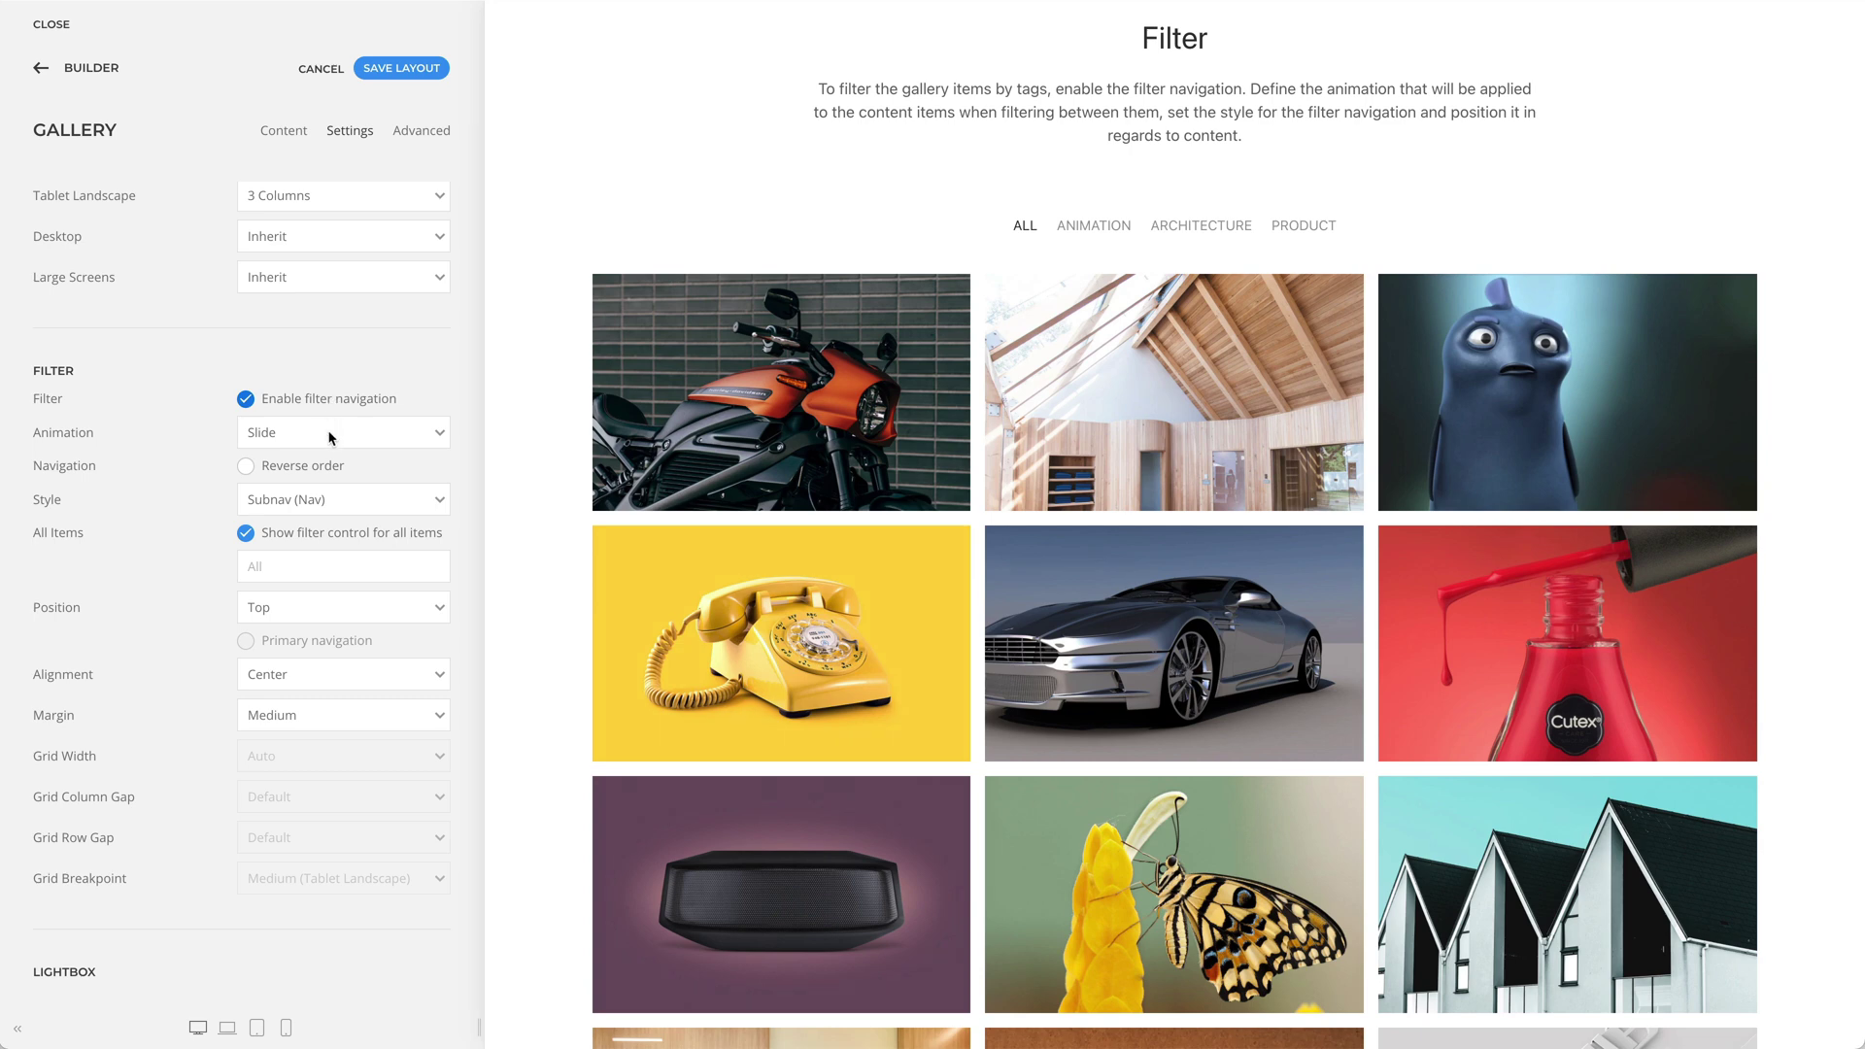
pyautogui.click(330, 434)
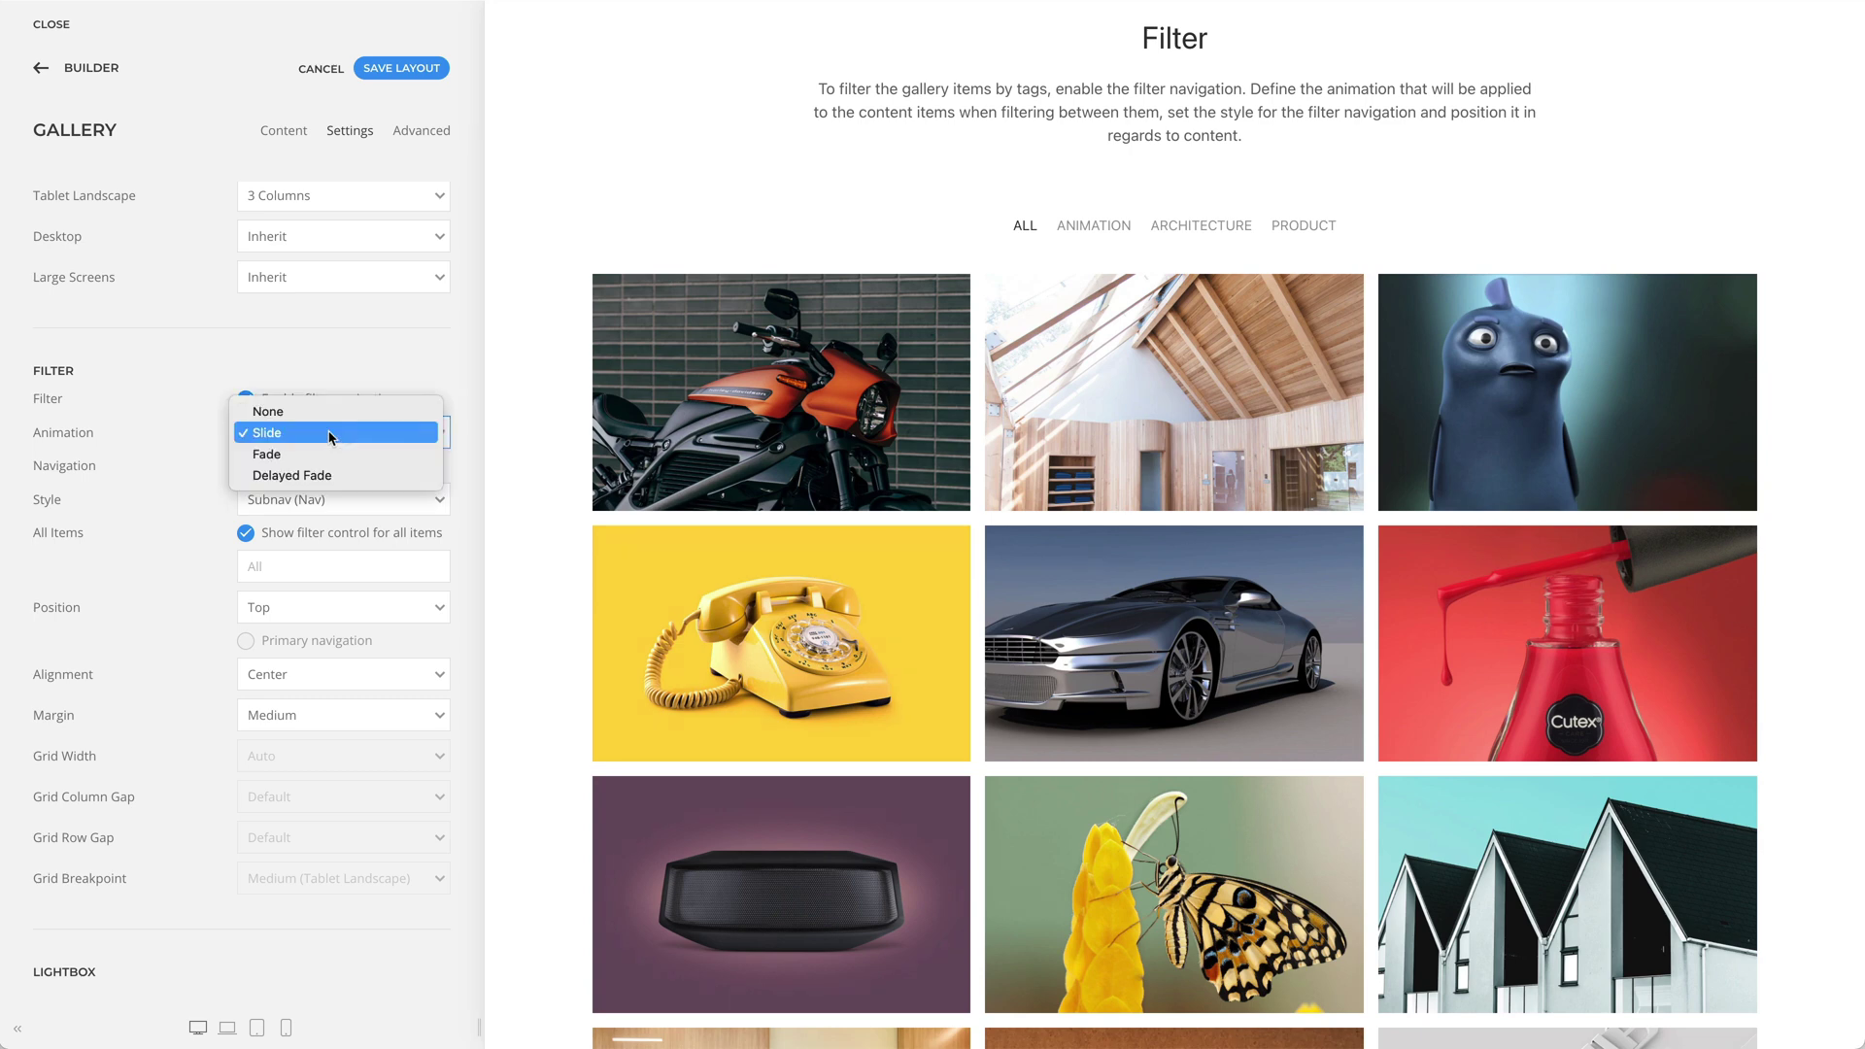
pyautogui.click(1069, 243)
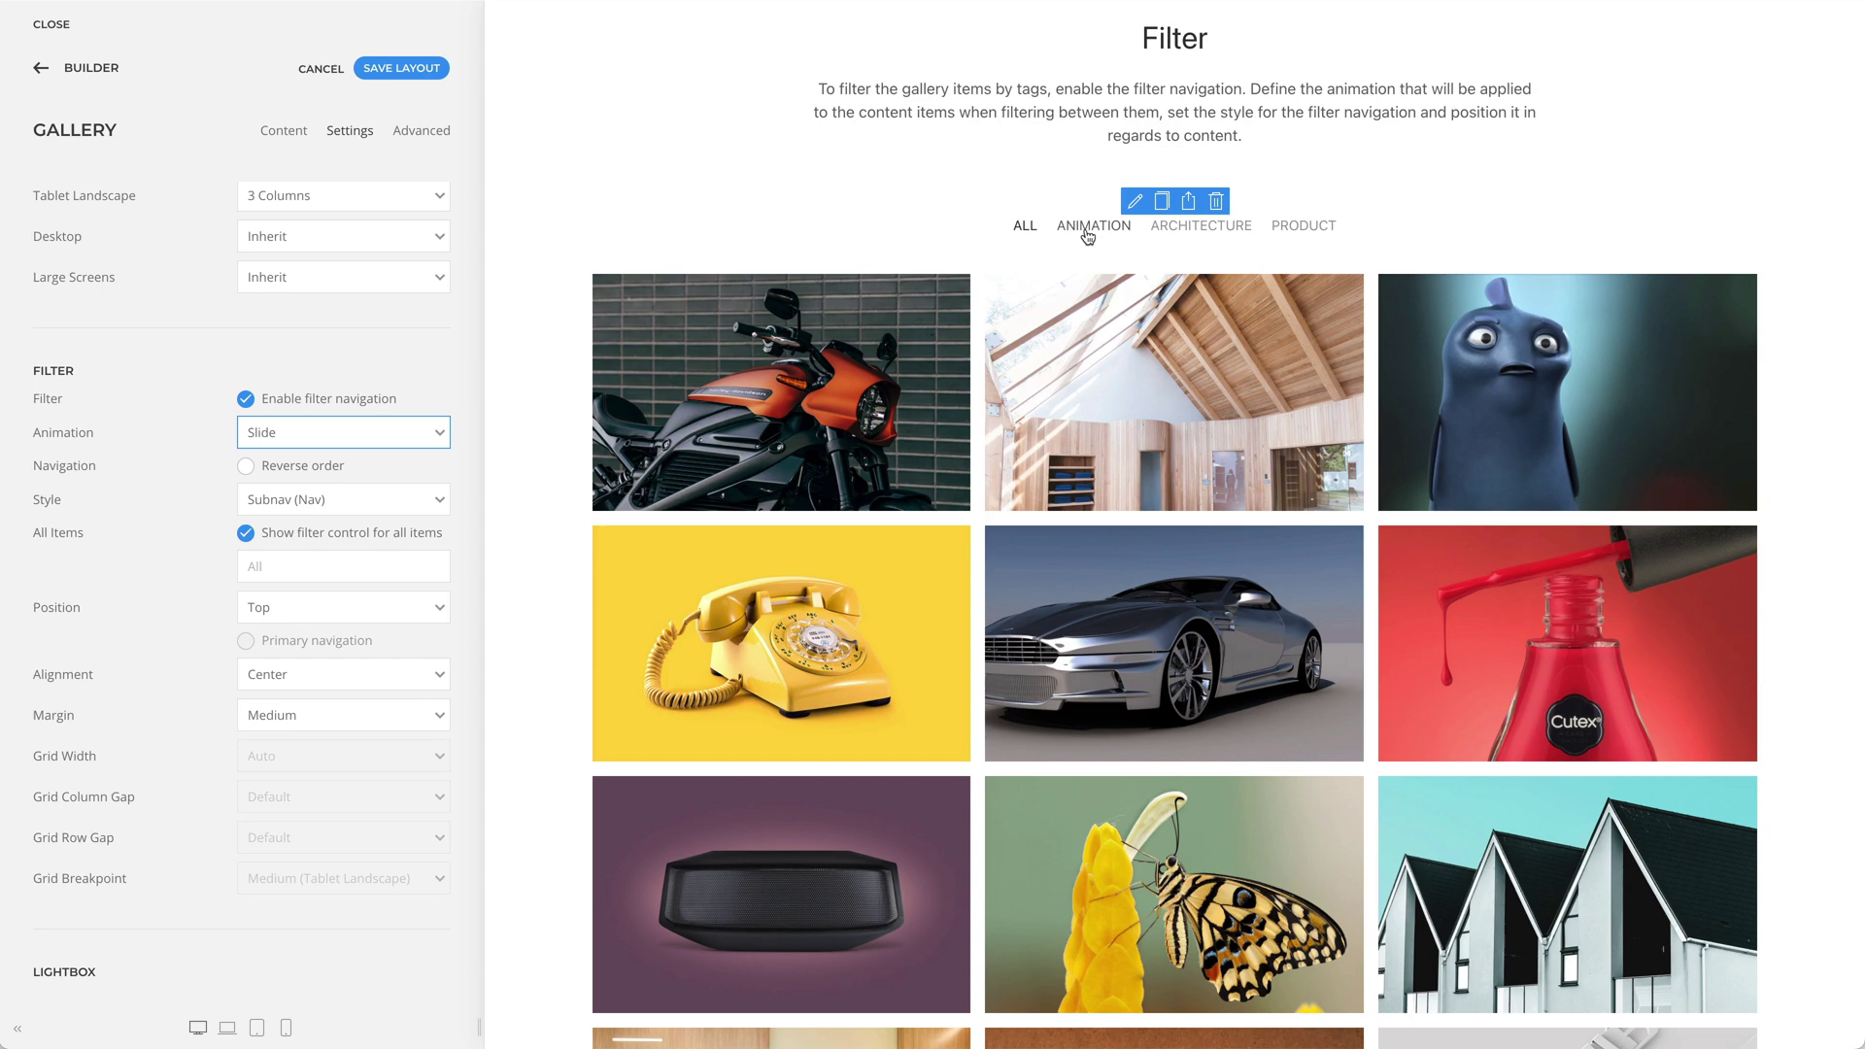
pyautogui.click(1088, 236)
pyautogui.click(1158, 237)
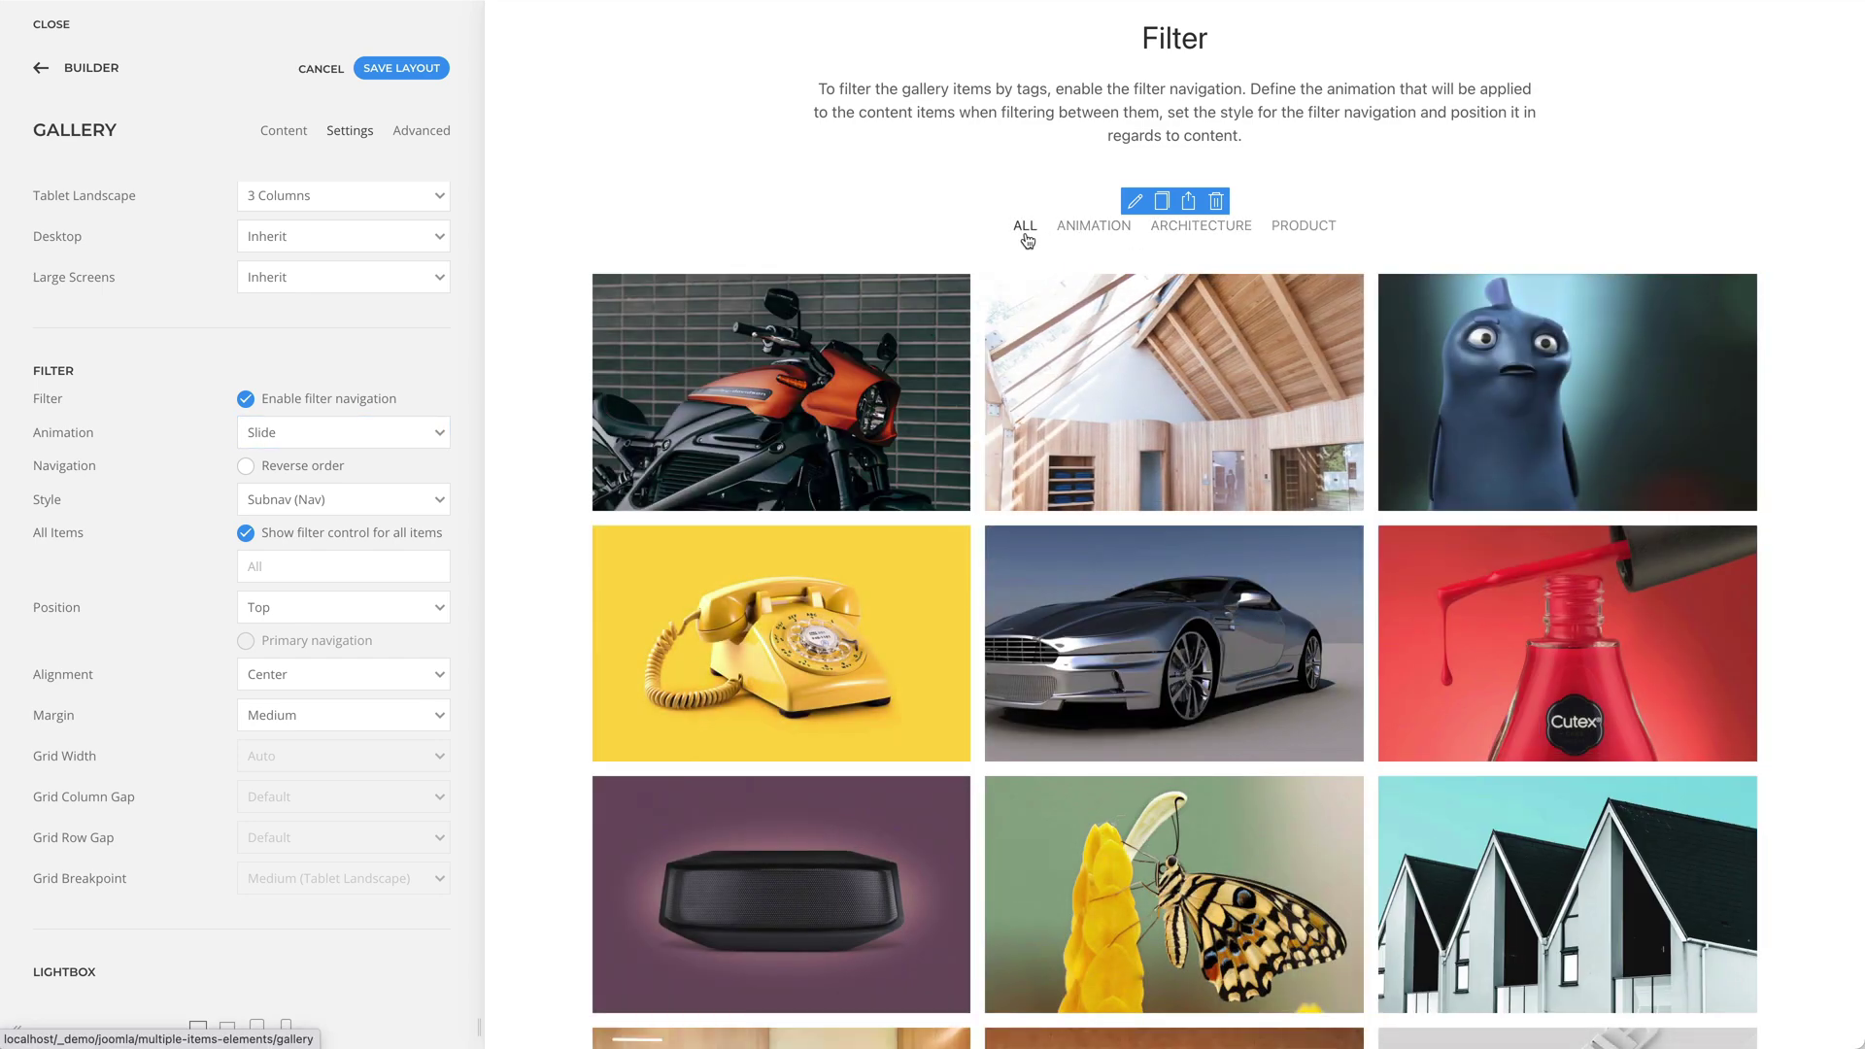
pyautogui.click(422, 496)
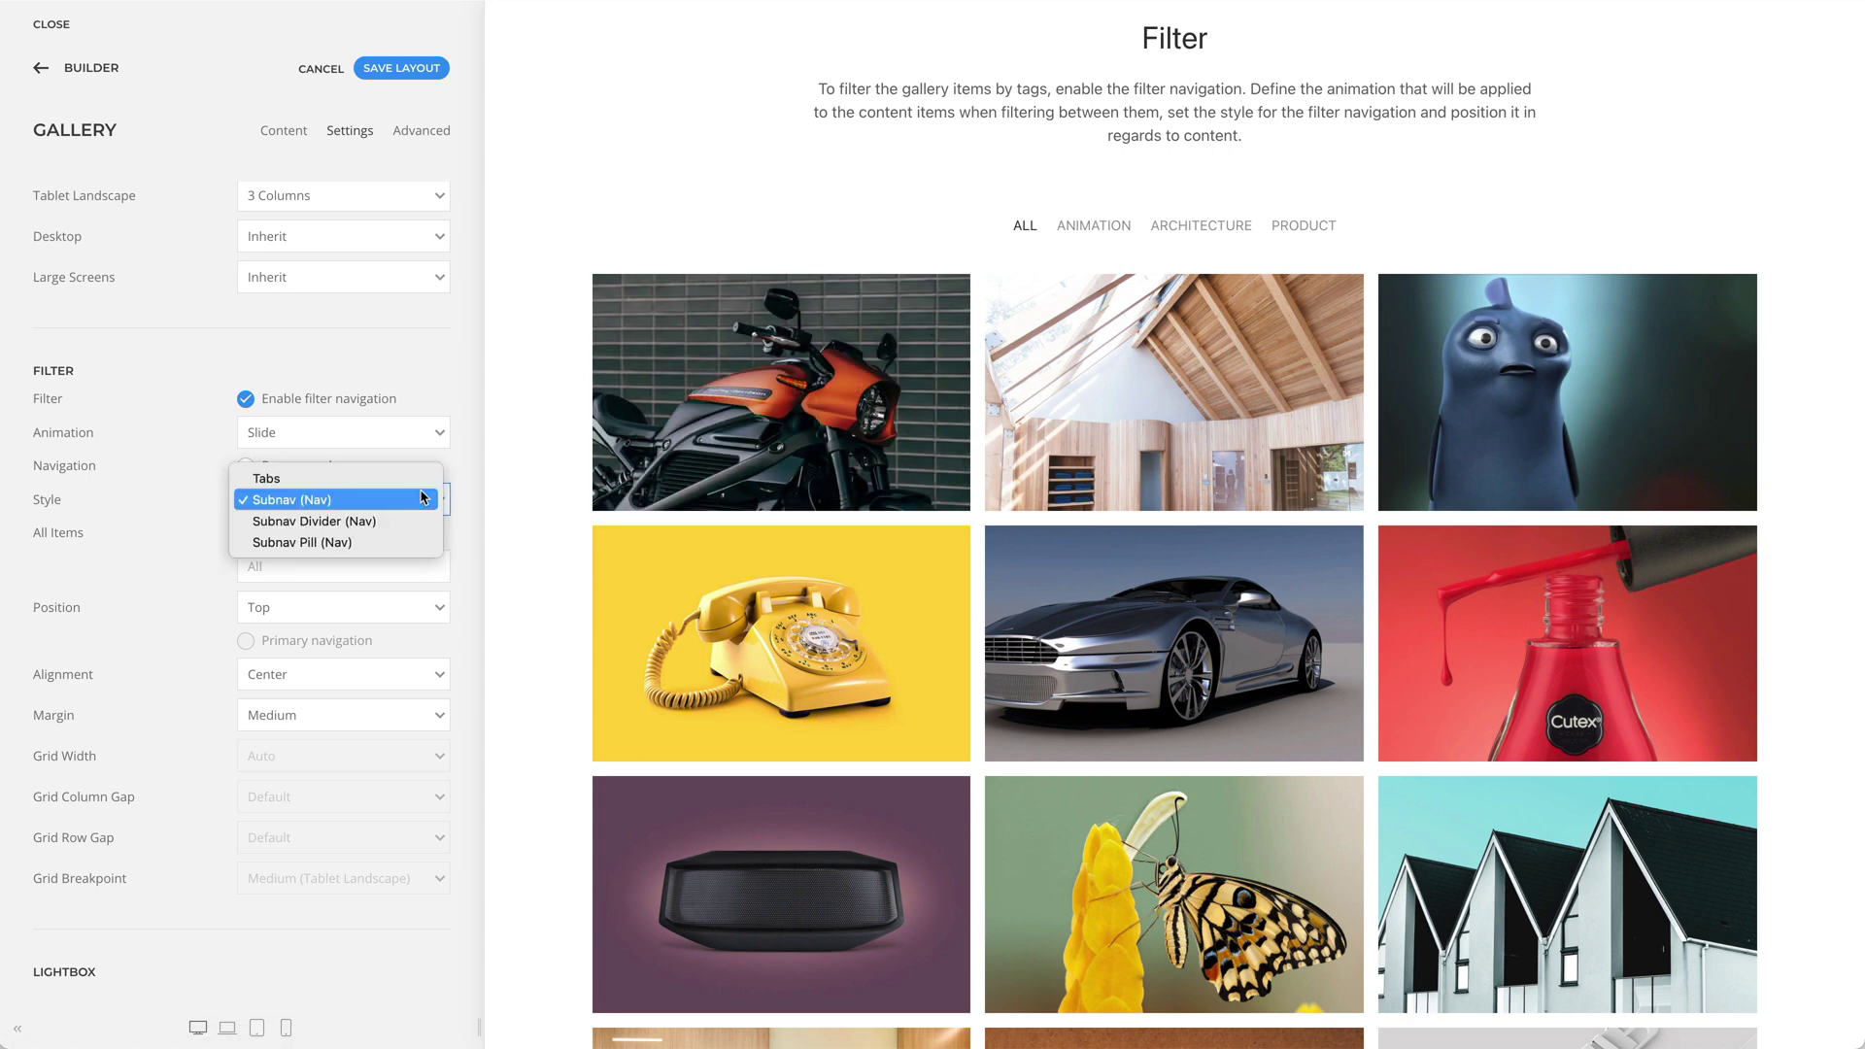
pyautogui.click(538, 484)
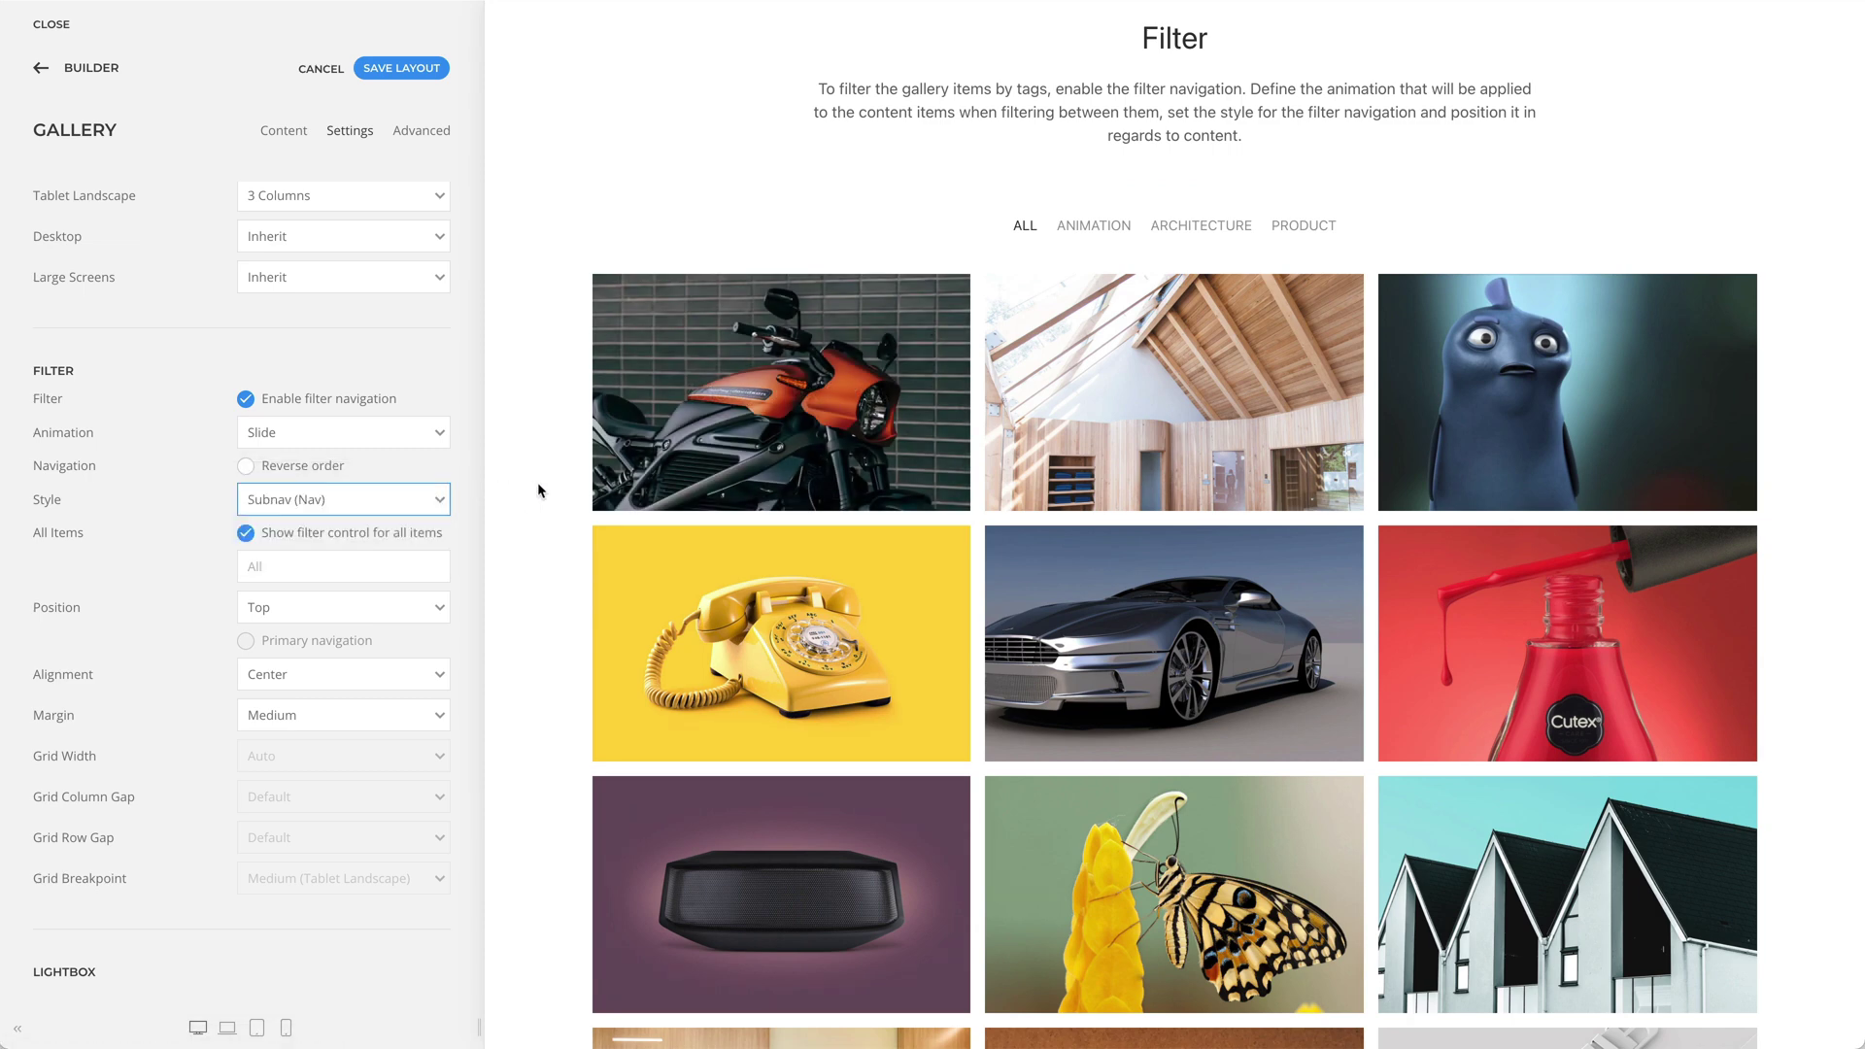
pyautogui.click(431, 603)
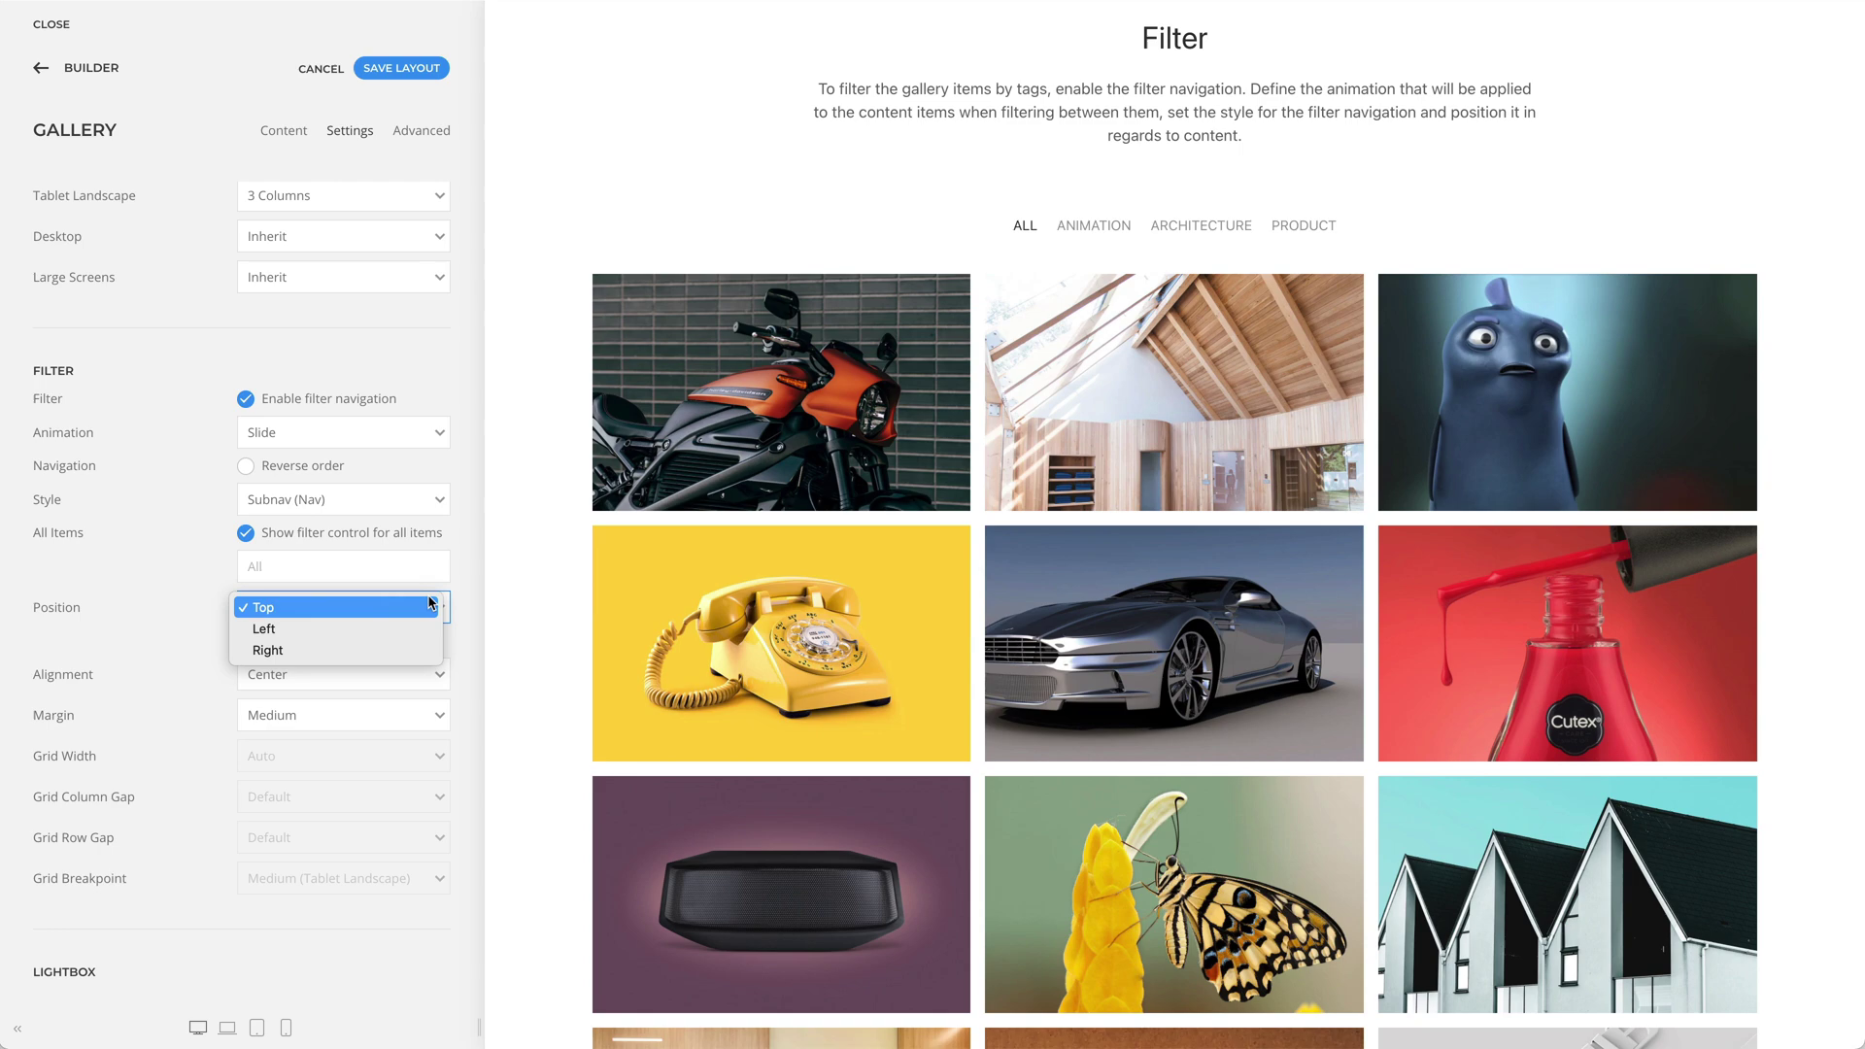
pyautogui.click(518, 599)
# Step: Check Enable lightbox gallery on the Lightbox section's gallery and view its first photo full-screen
pyautogui.scroll(-5, 516, 600)
pyautogui.scroll(-7, 517, 598)
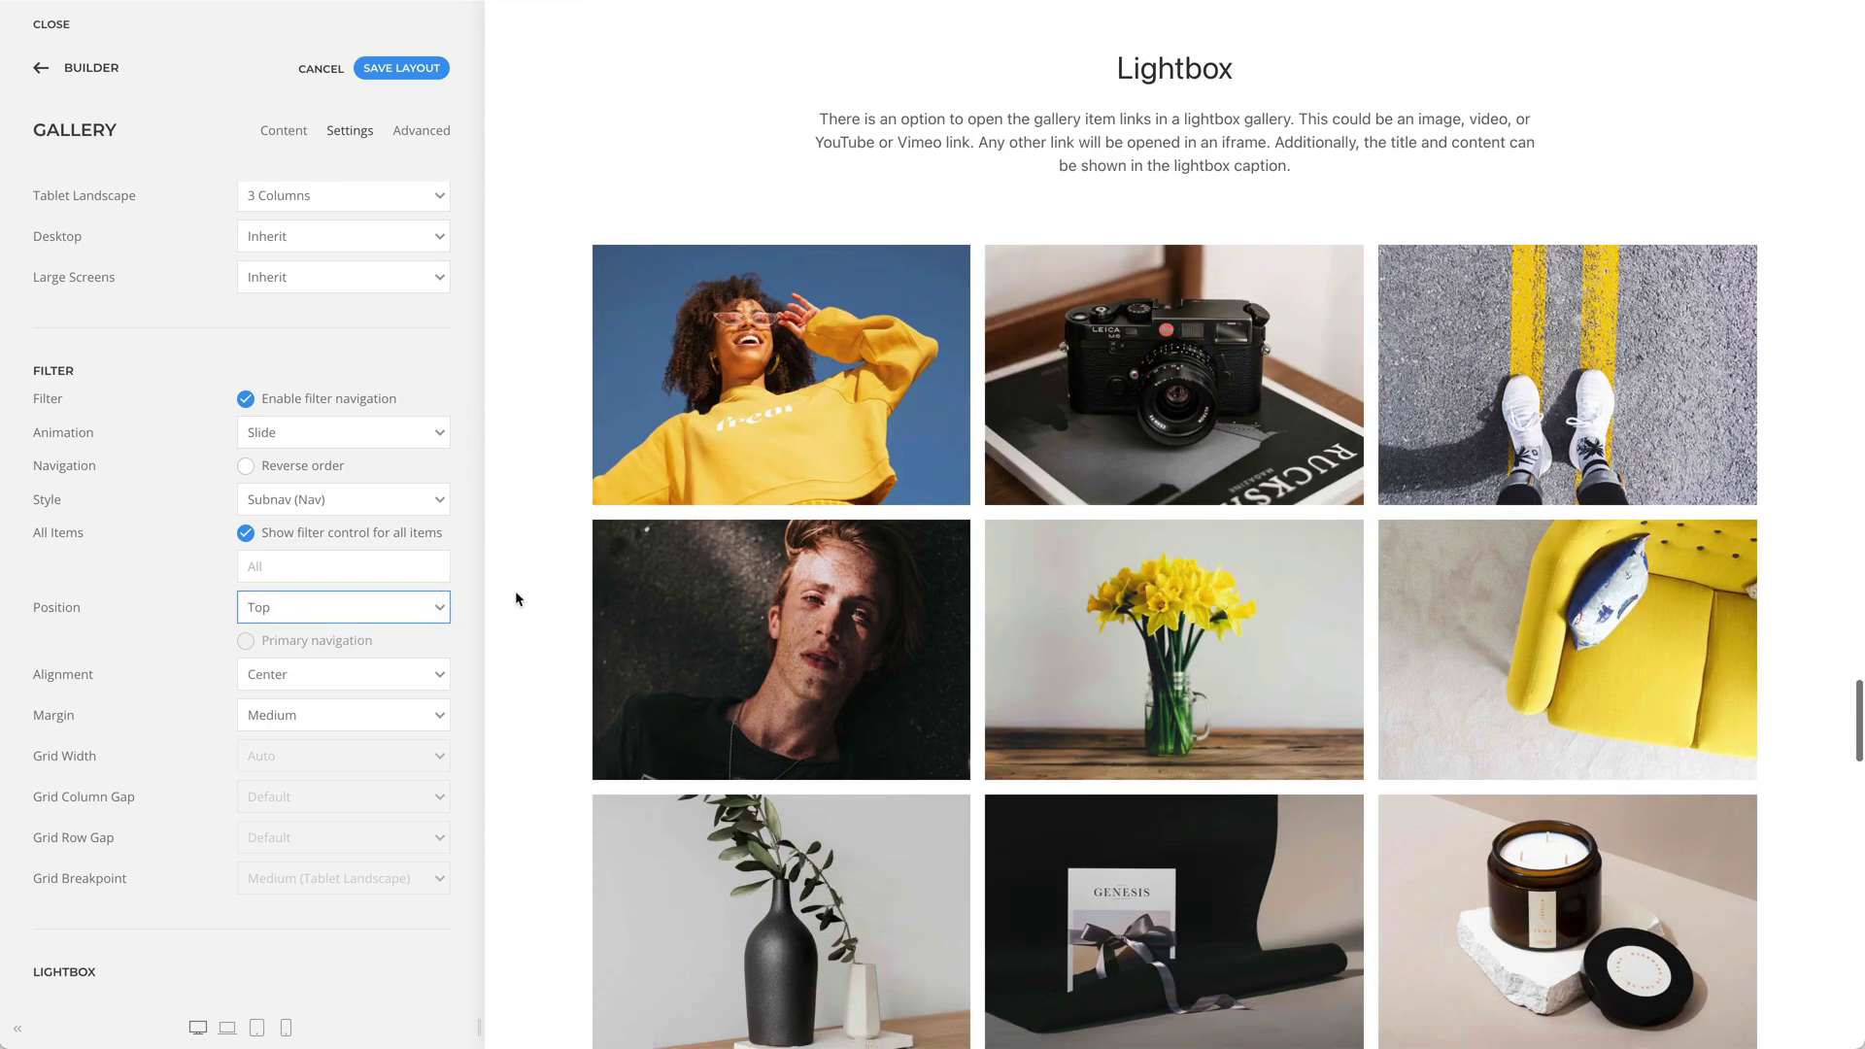
pyautogui.moveTo(1144, 312)
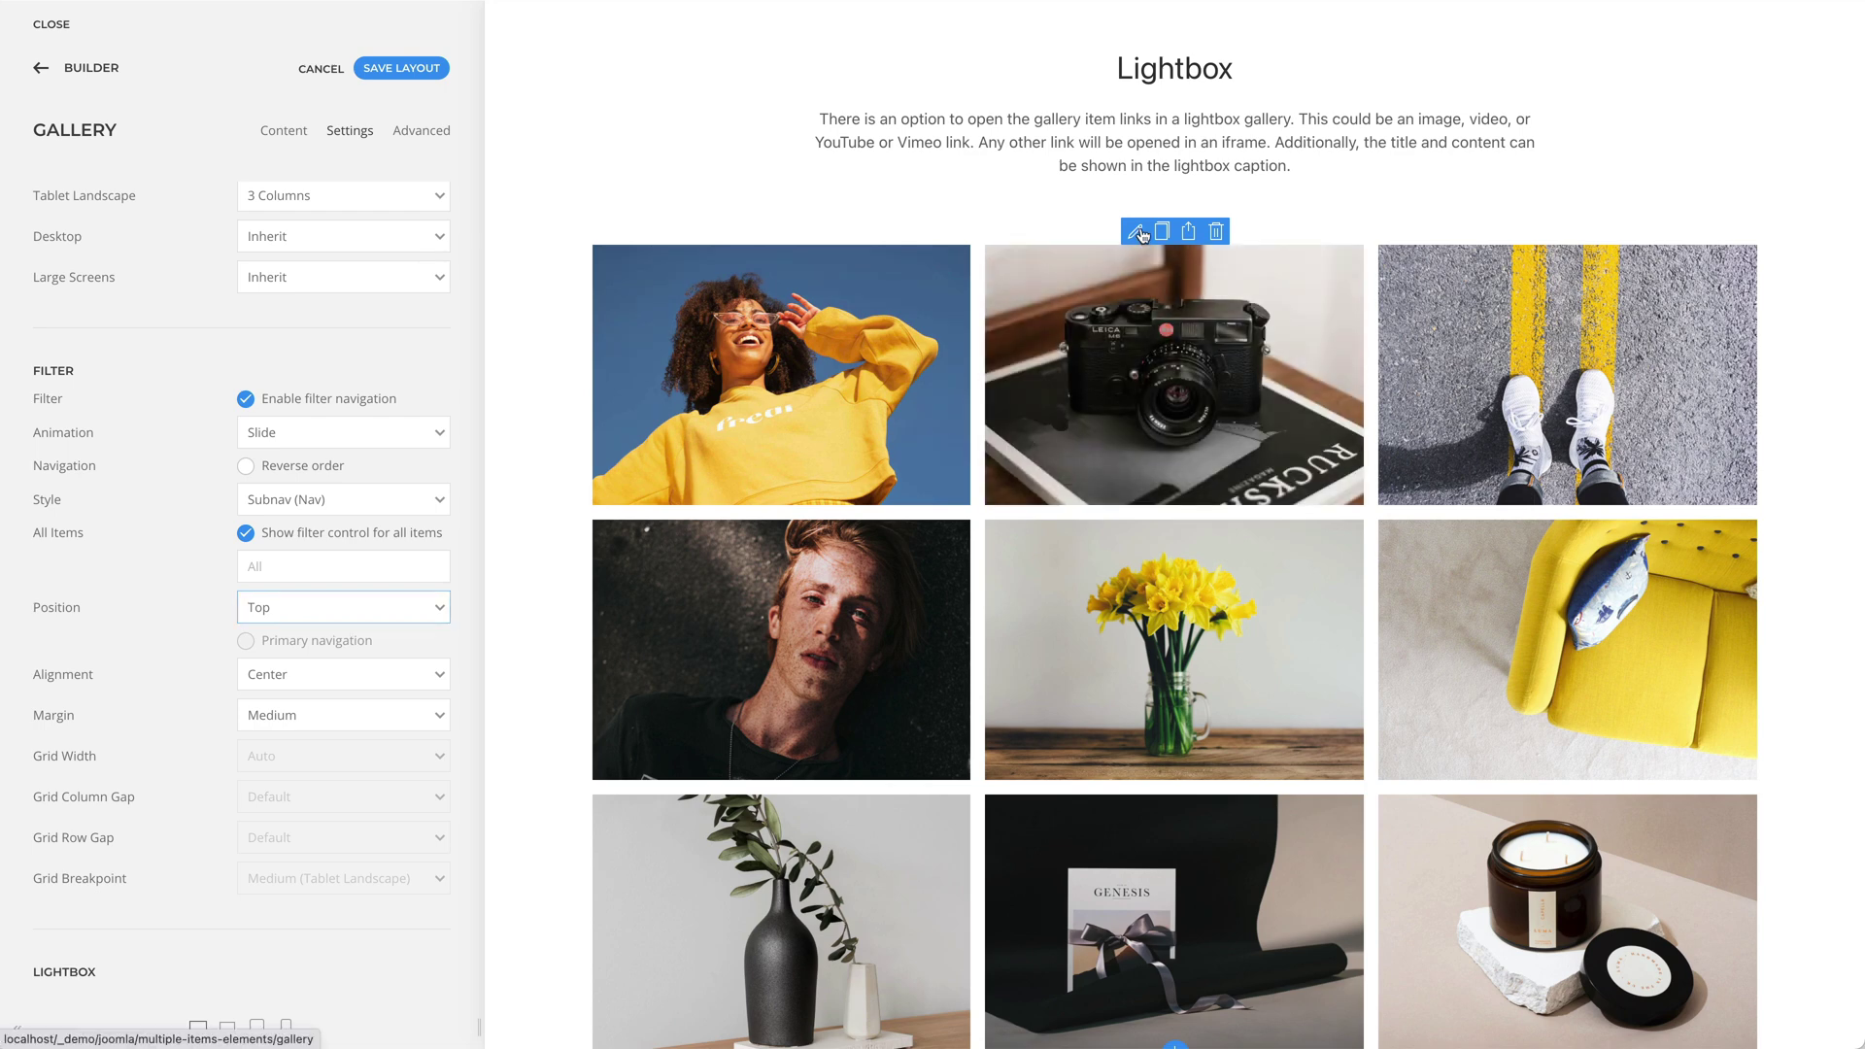
pyautogui.click(1138, 232)
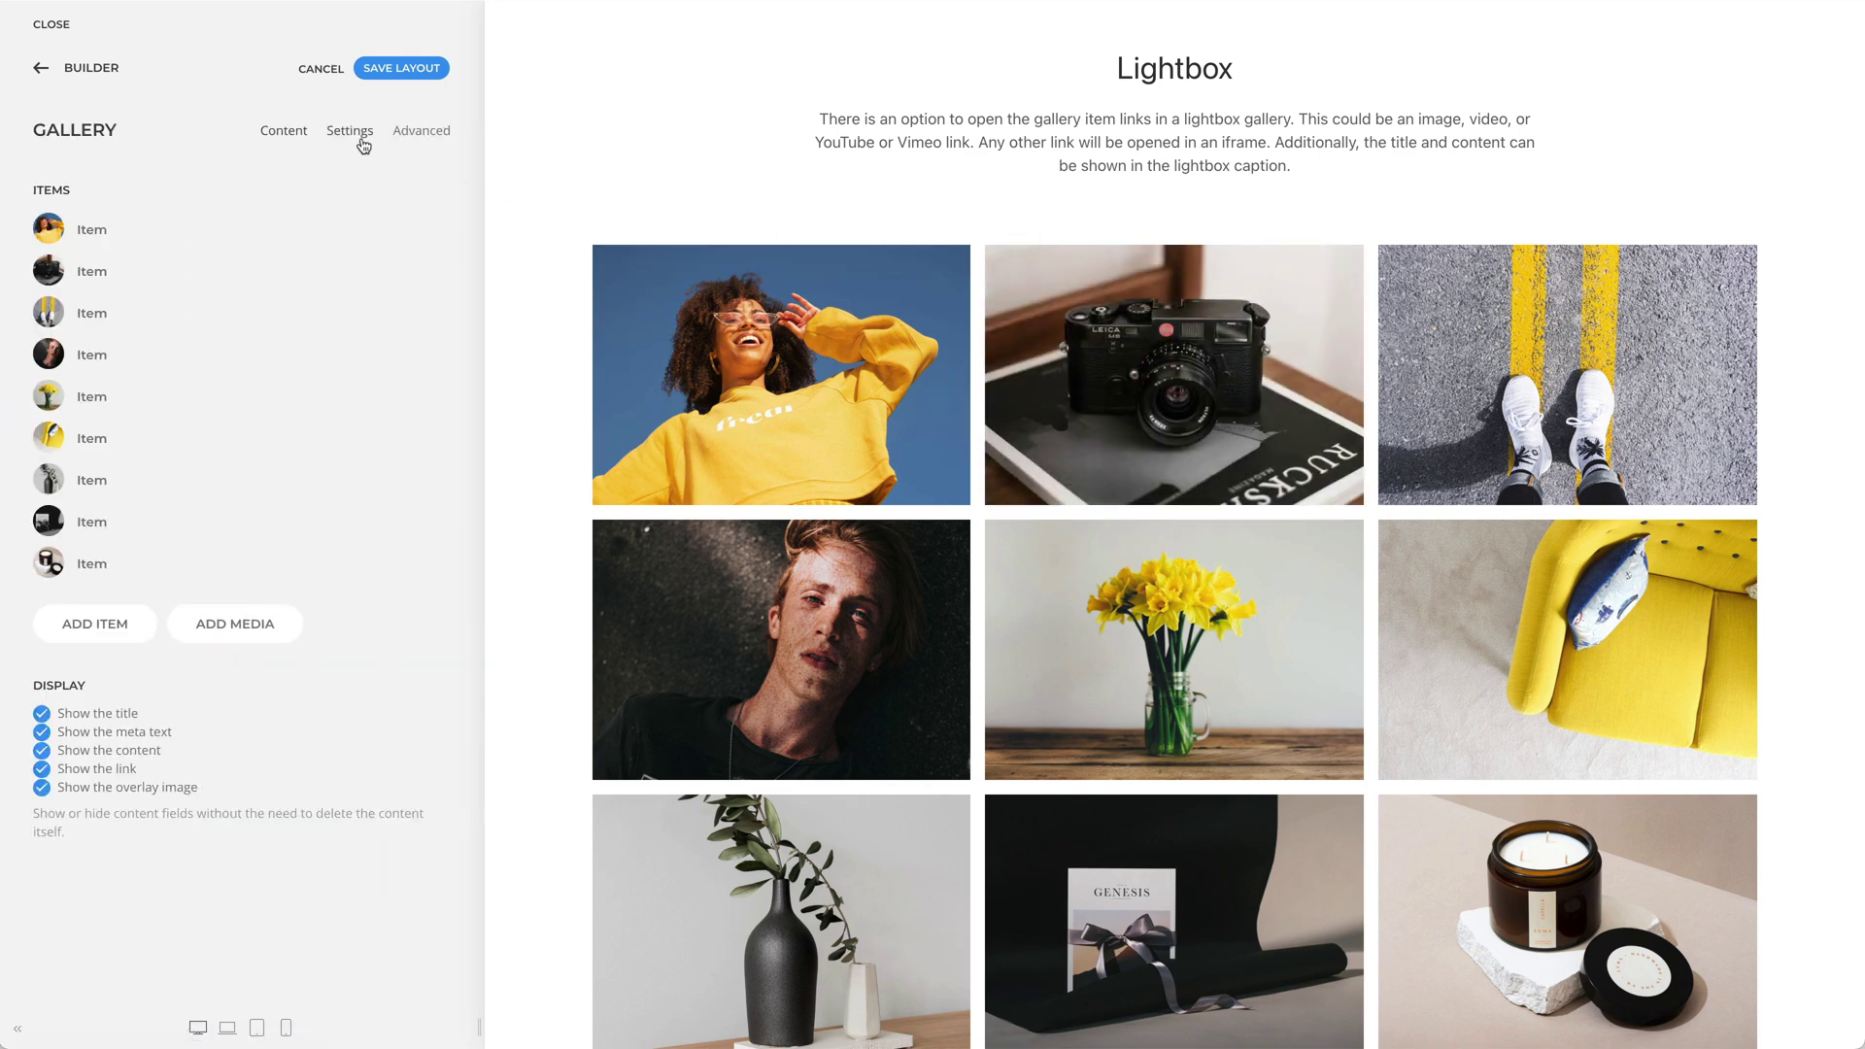
pyautogui.click(361, 139)
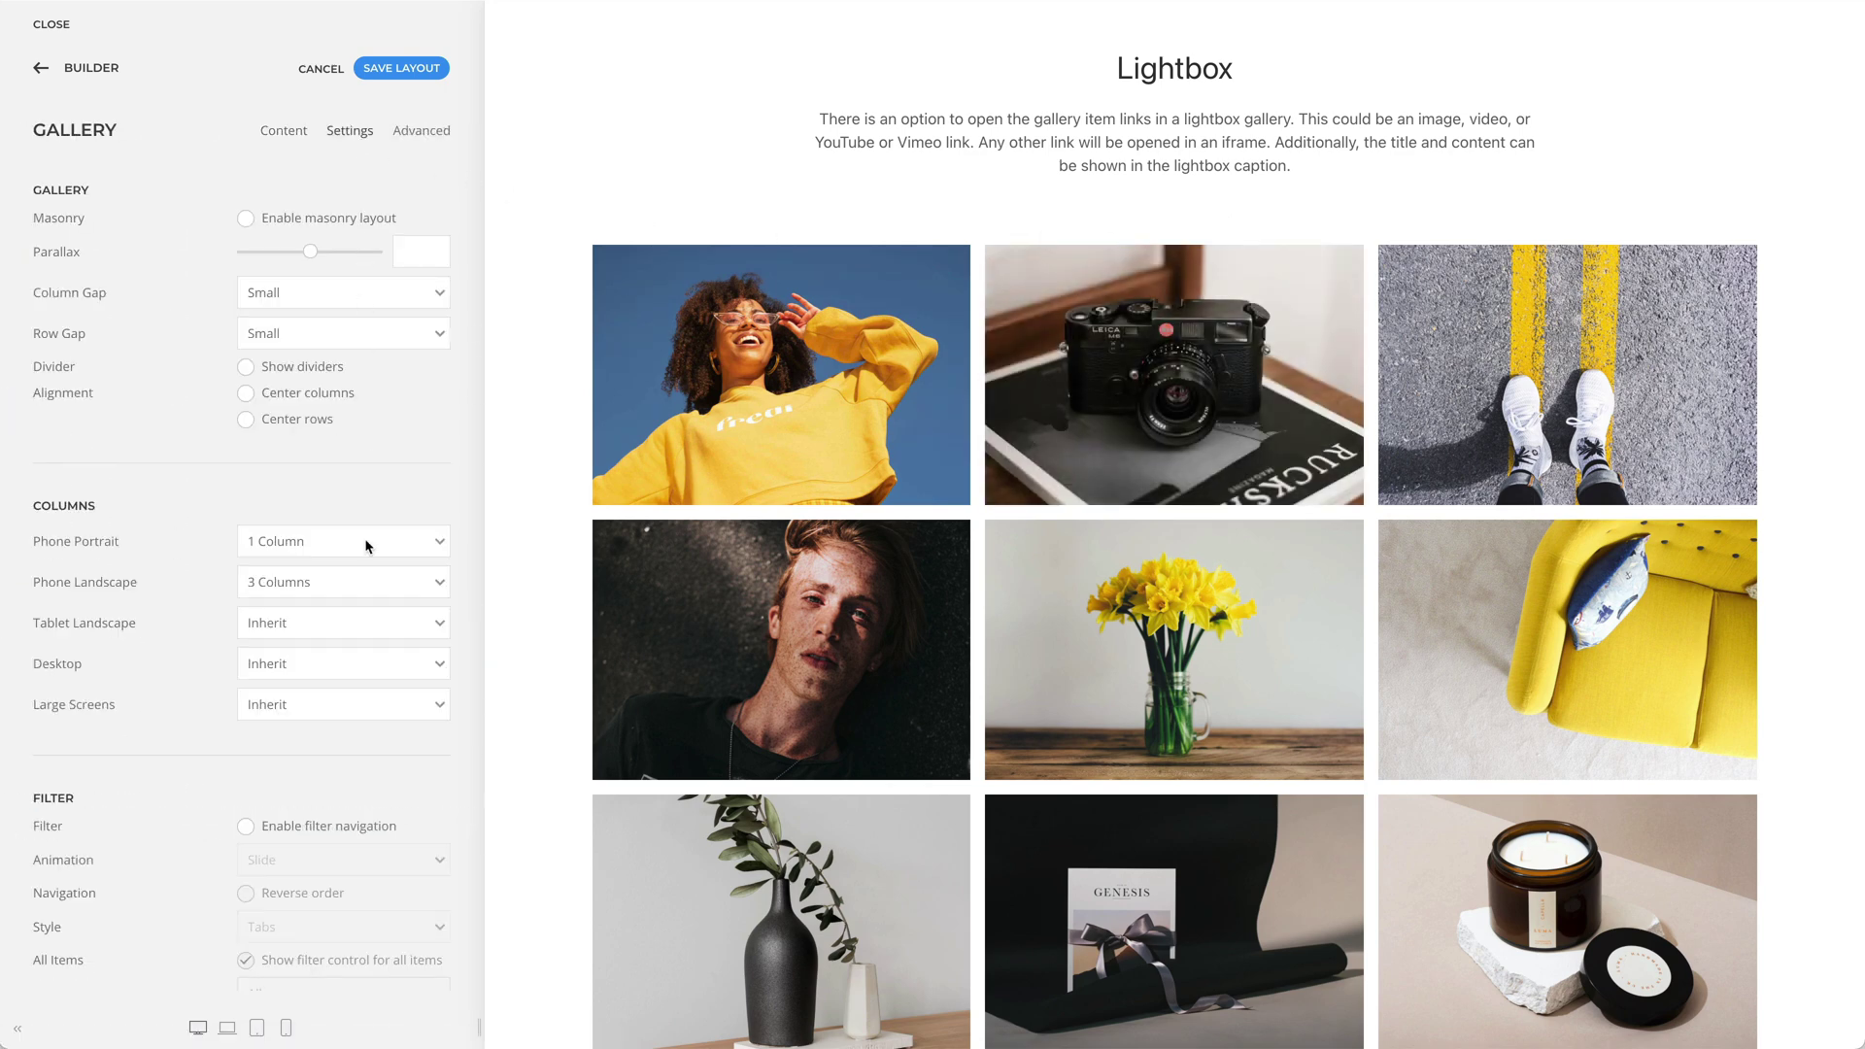
pyautogui.scroll(-10, 367, 546)
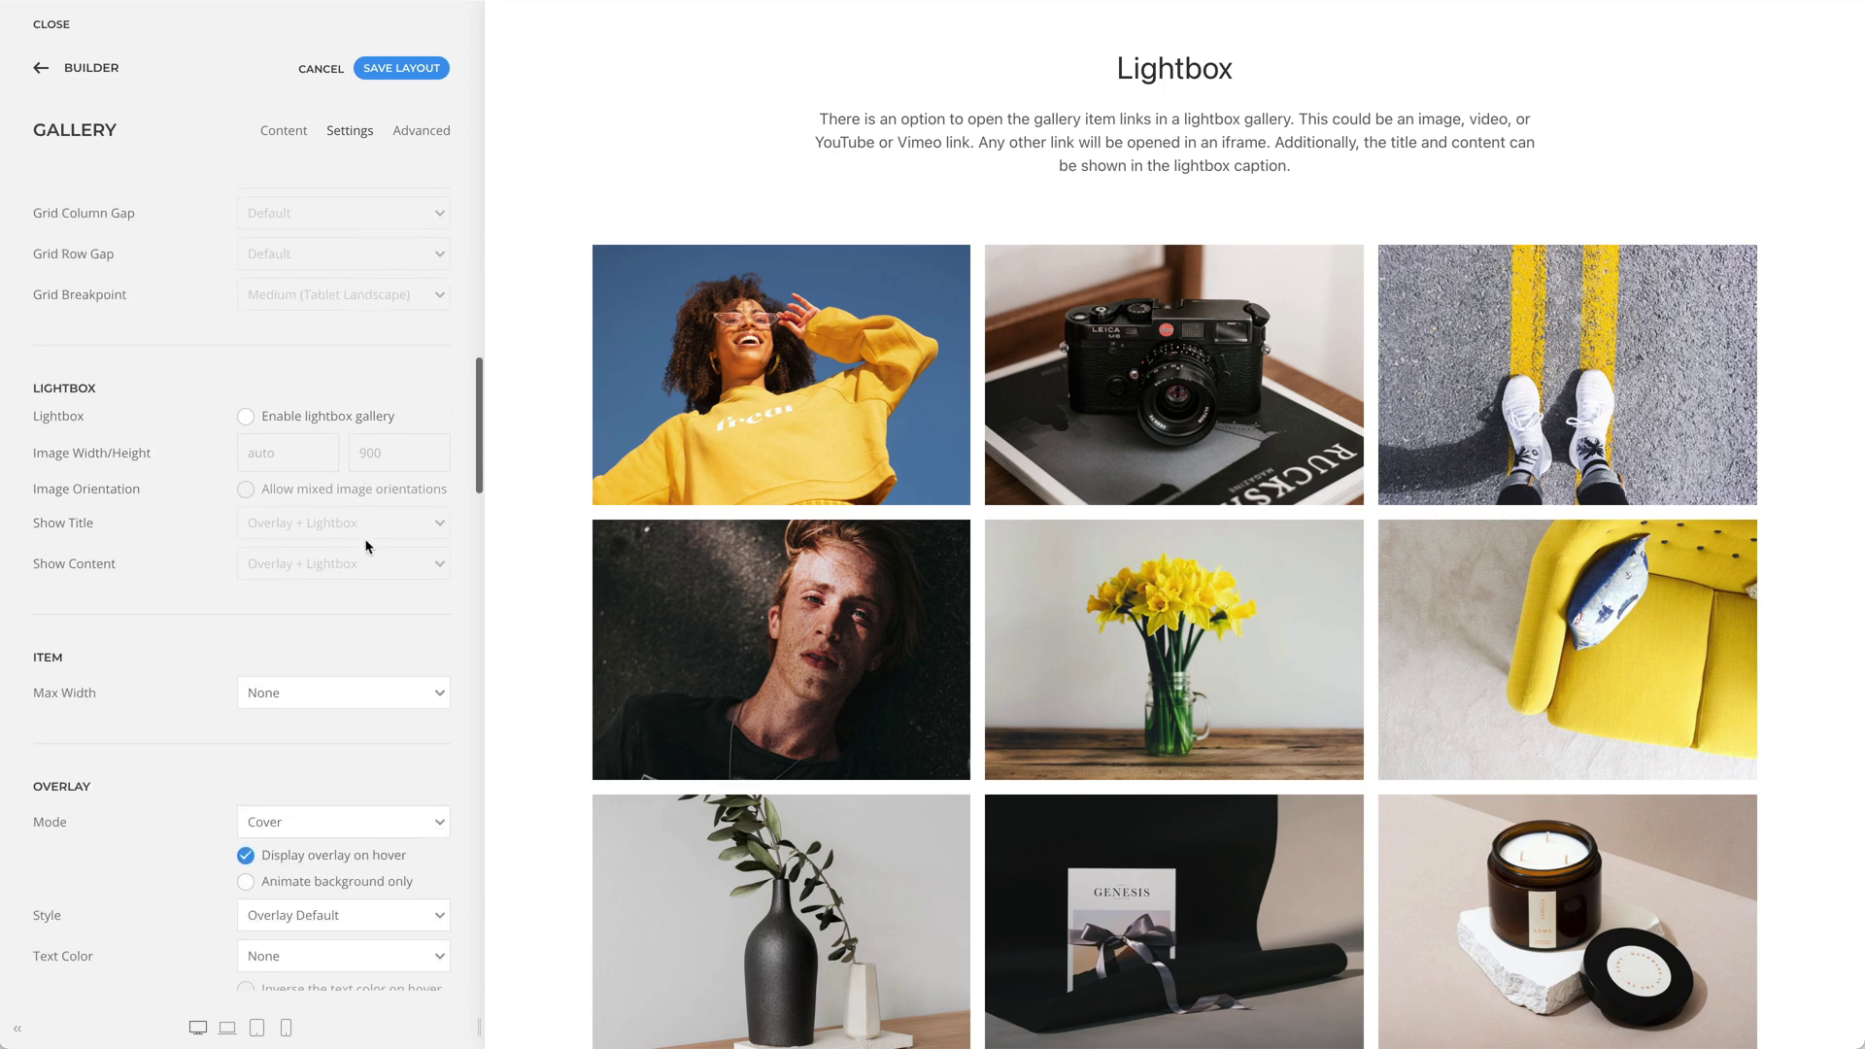
pyautogui.click(247, 417)
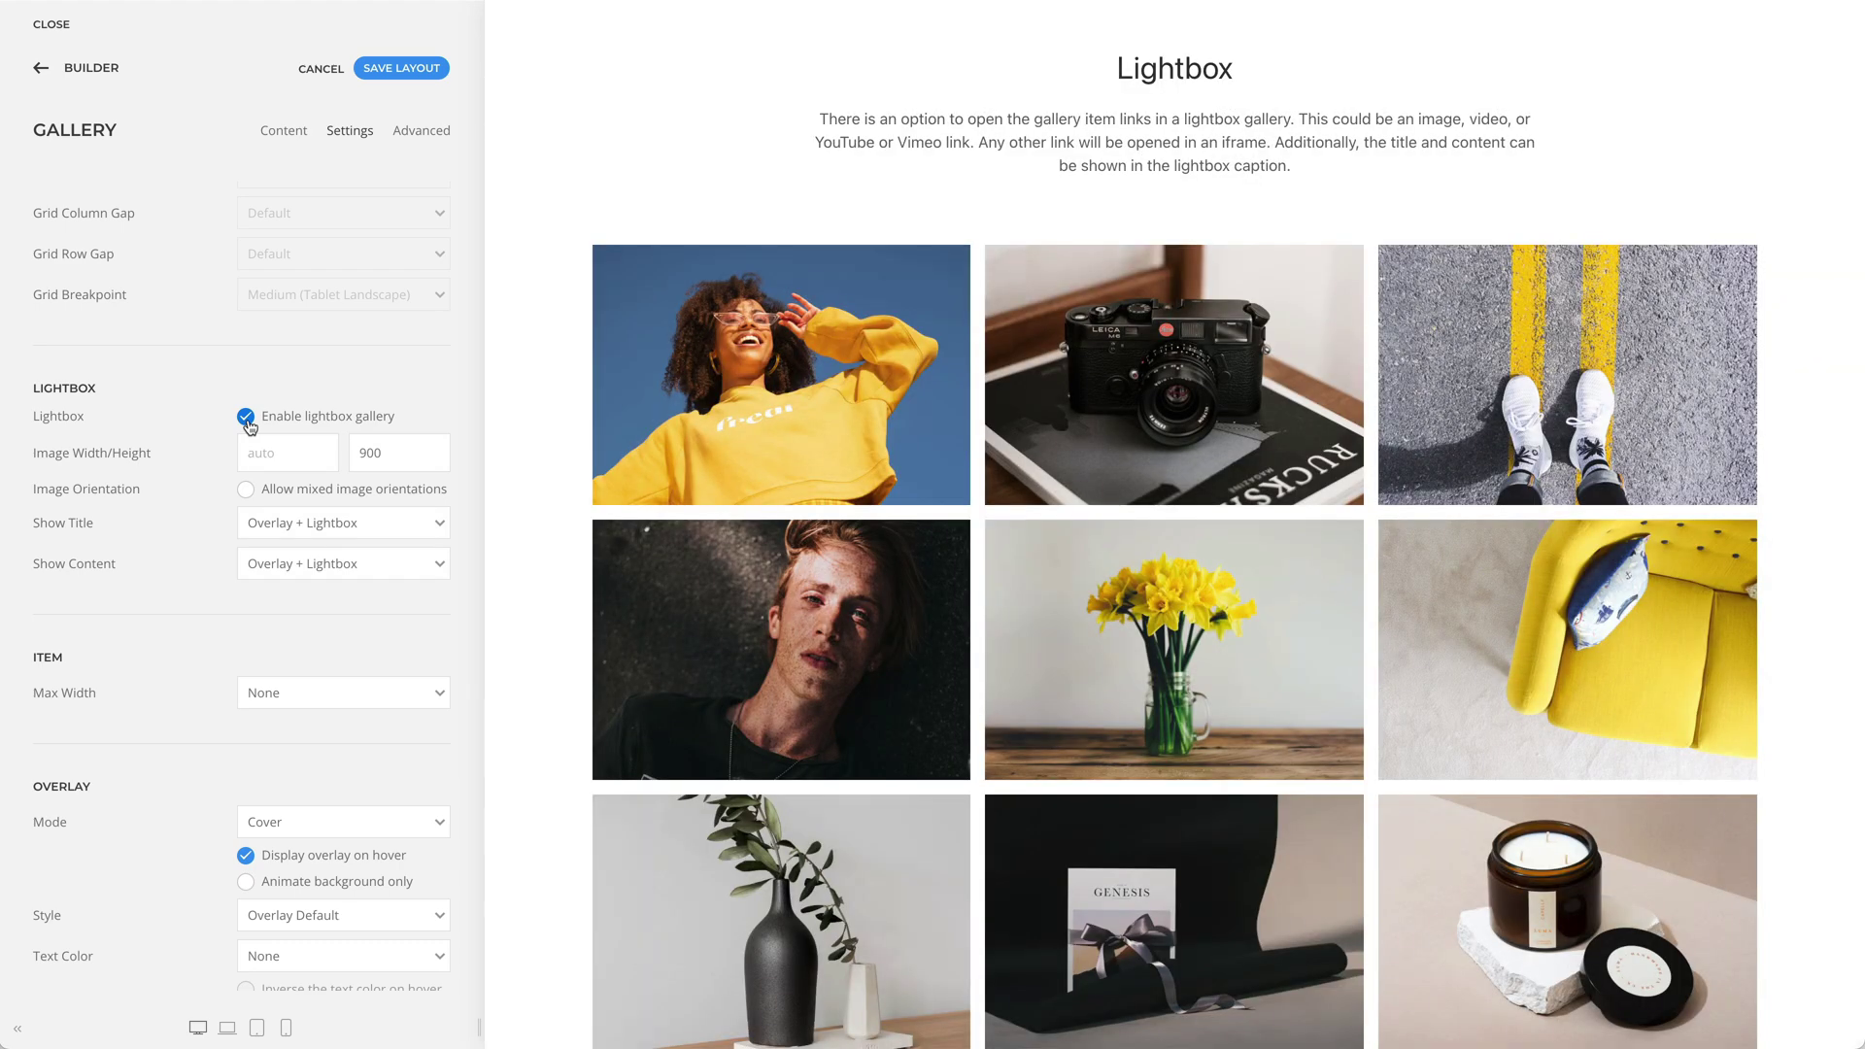
pyautogui.click(768, 400)
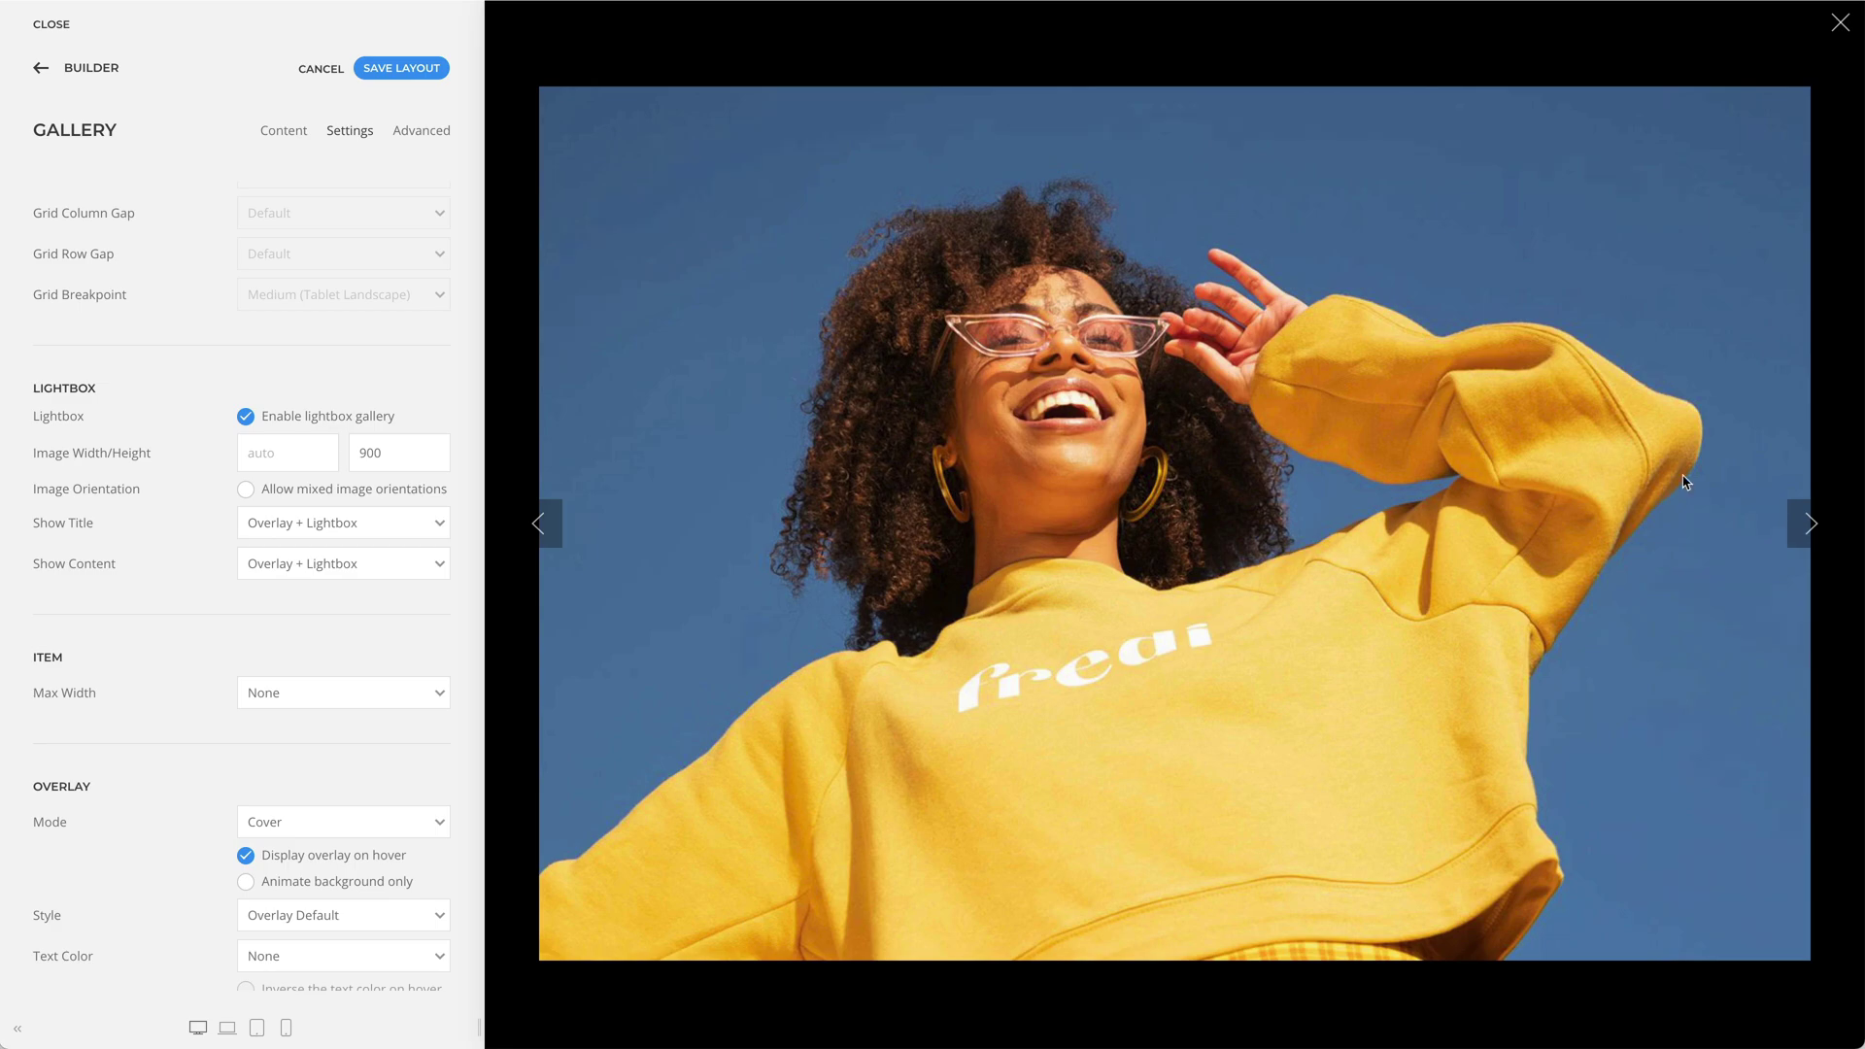
# Step: Advance to the camera and sneakers photos, keep titles and content as Overlay + Lightbox, then close
pyautogui.click(1800, 524)
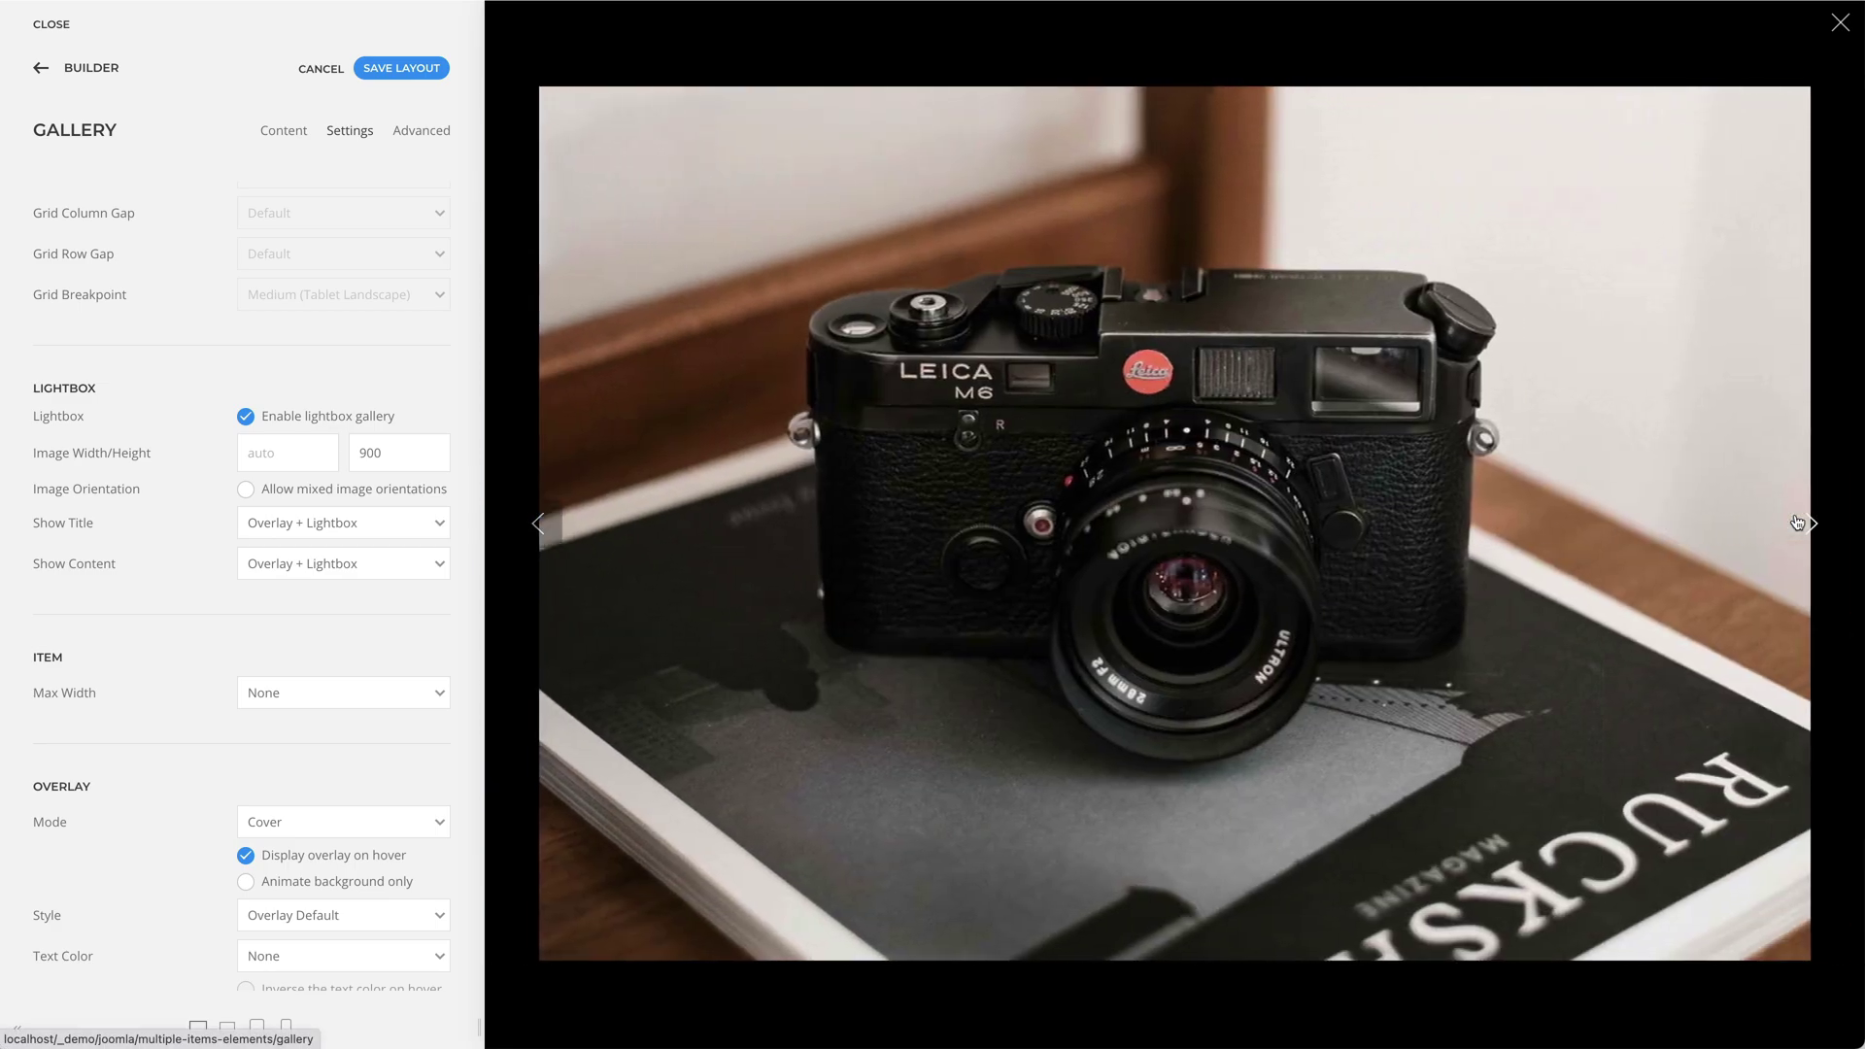
pyautogui.click(1798, 524)
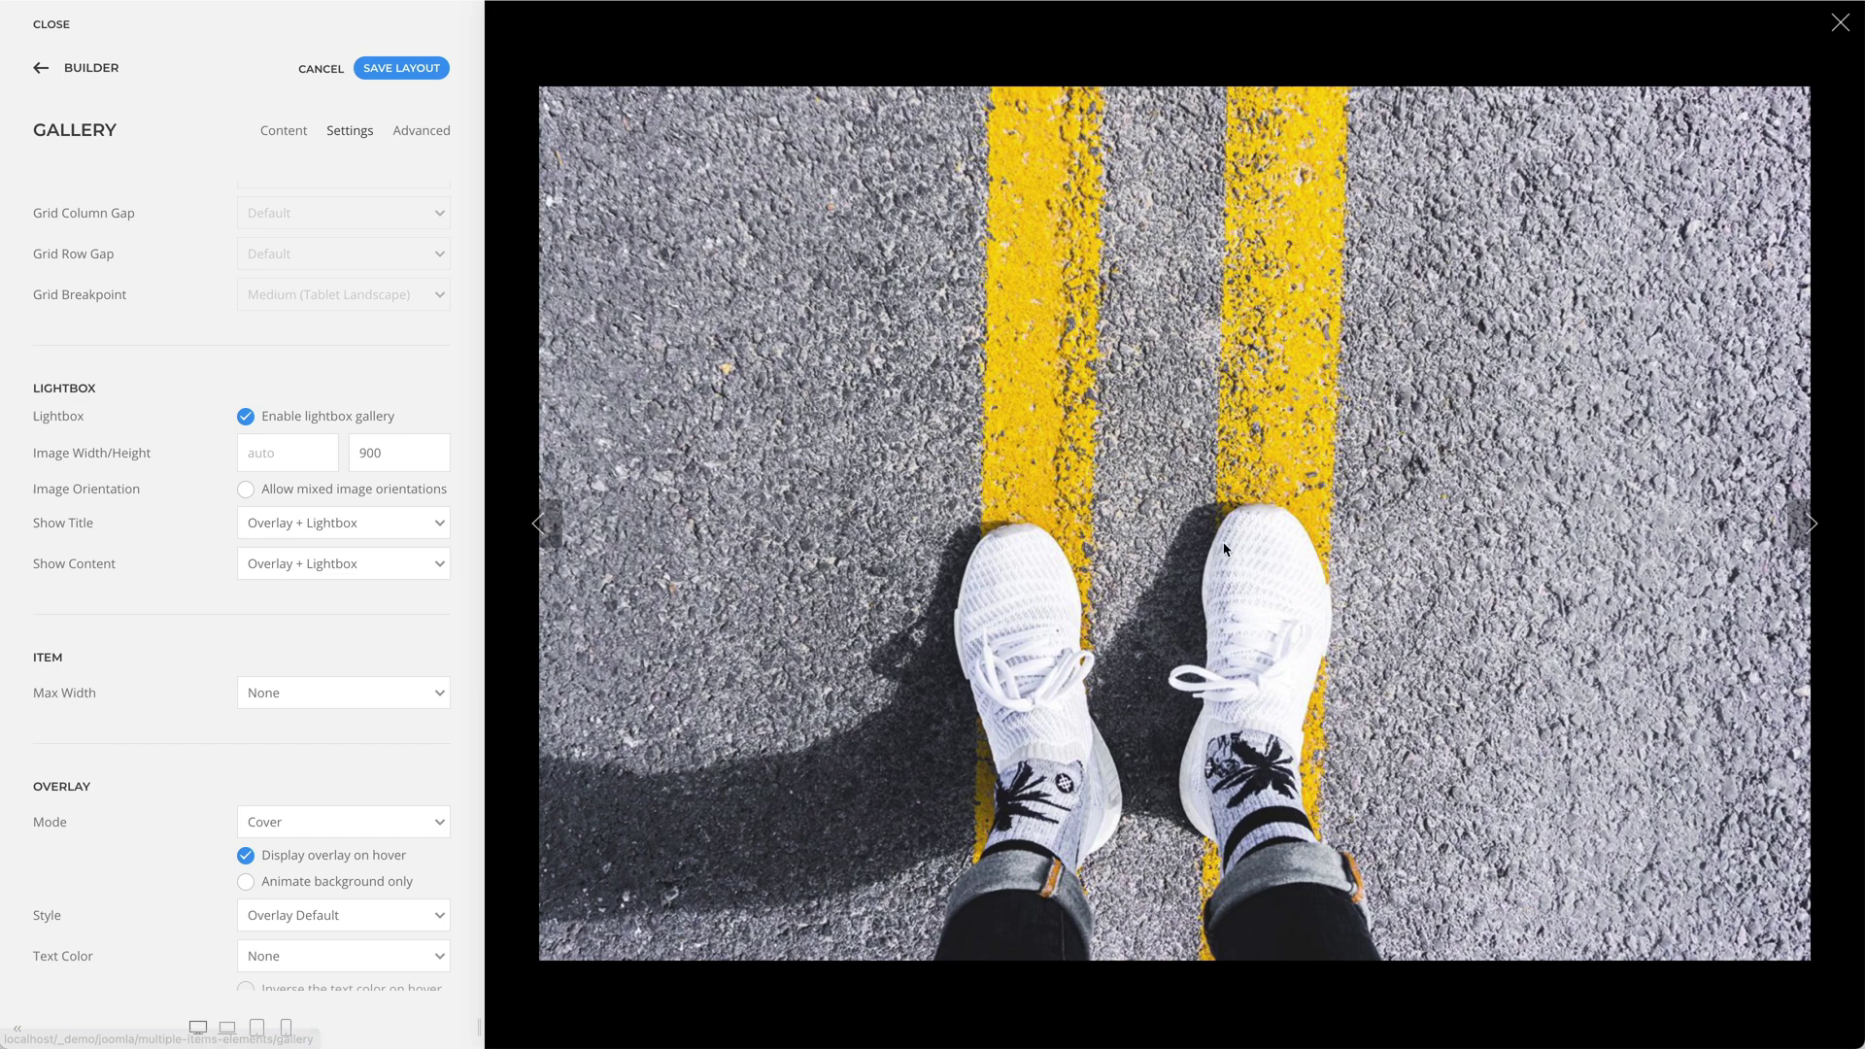
pyautogui.click(434, 522)
pyautogui.click(433, 522)
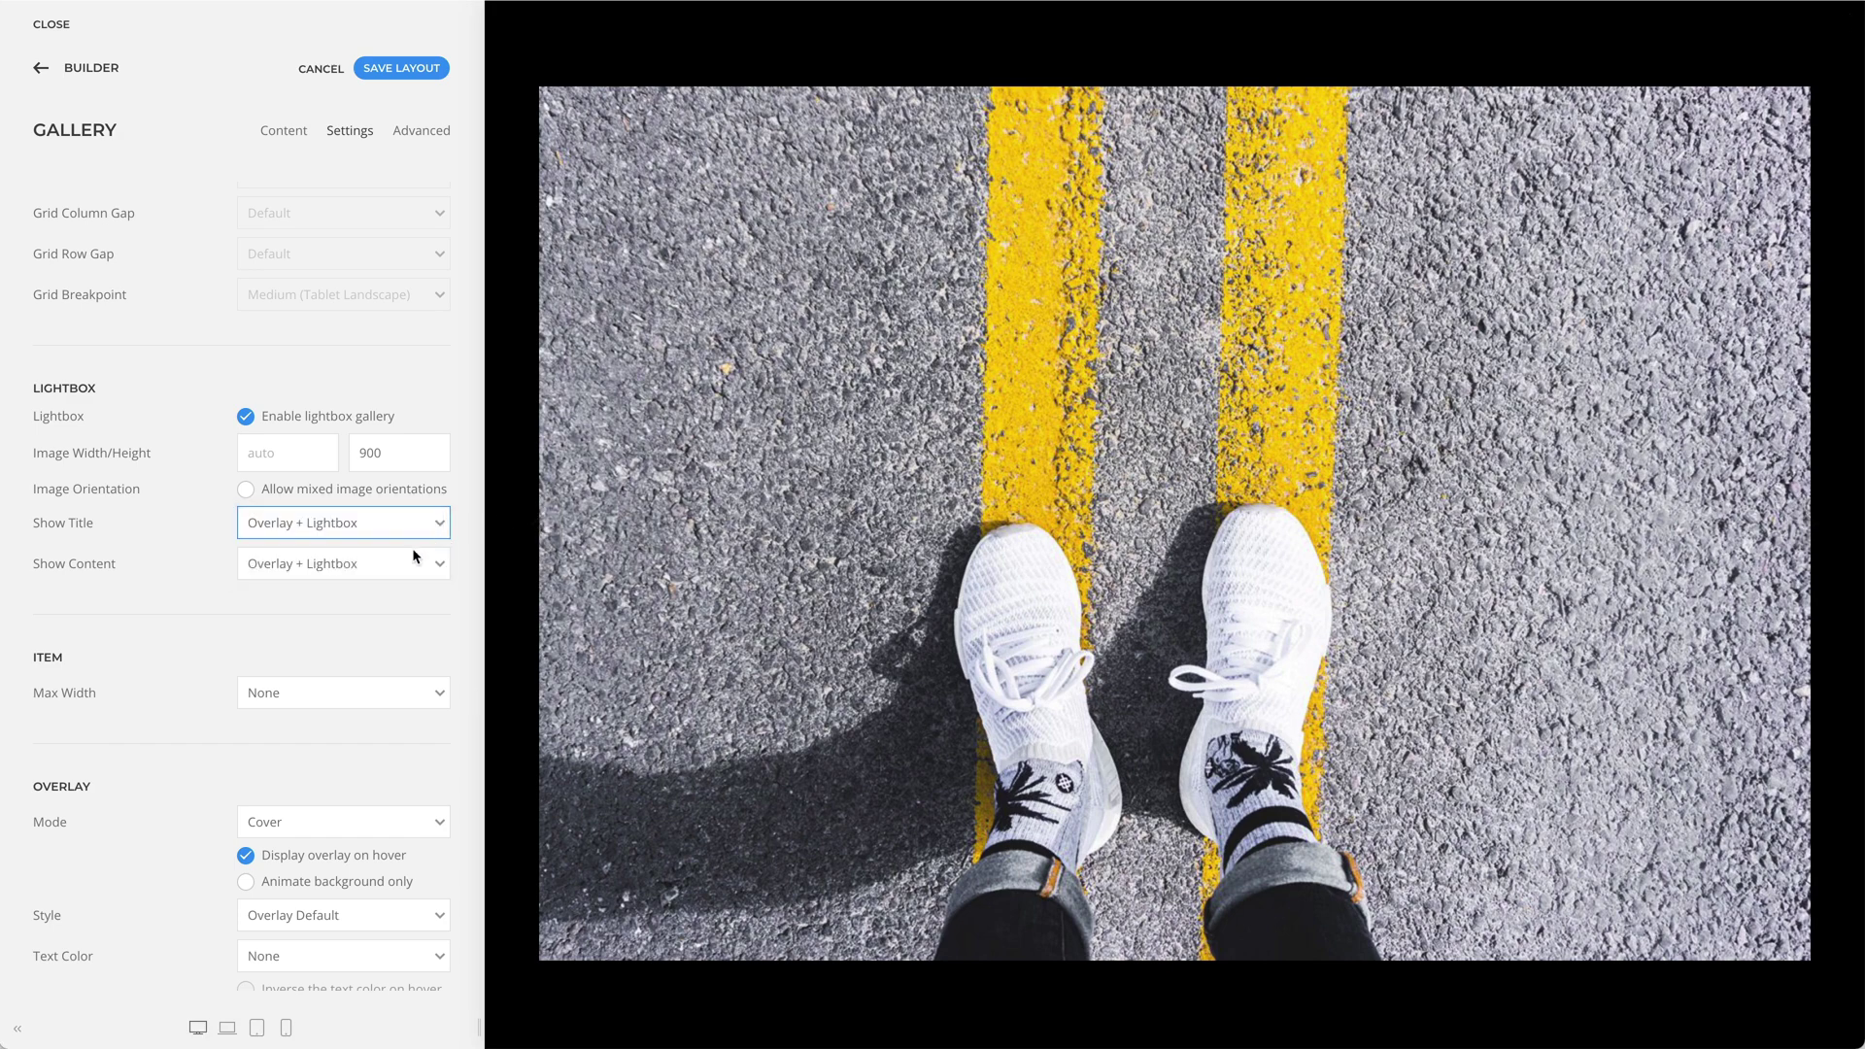
pyautogui.click(401, 563)
pyautogui.click(406, 563)
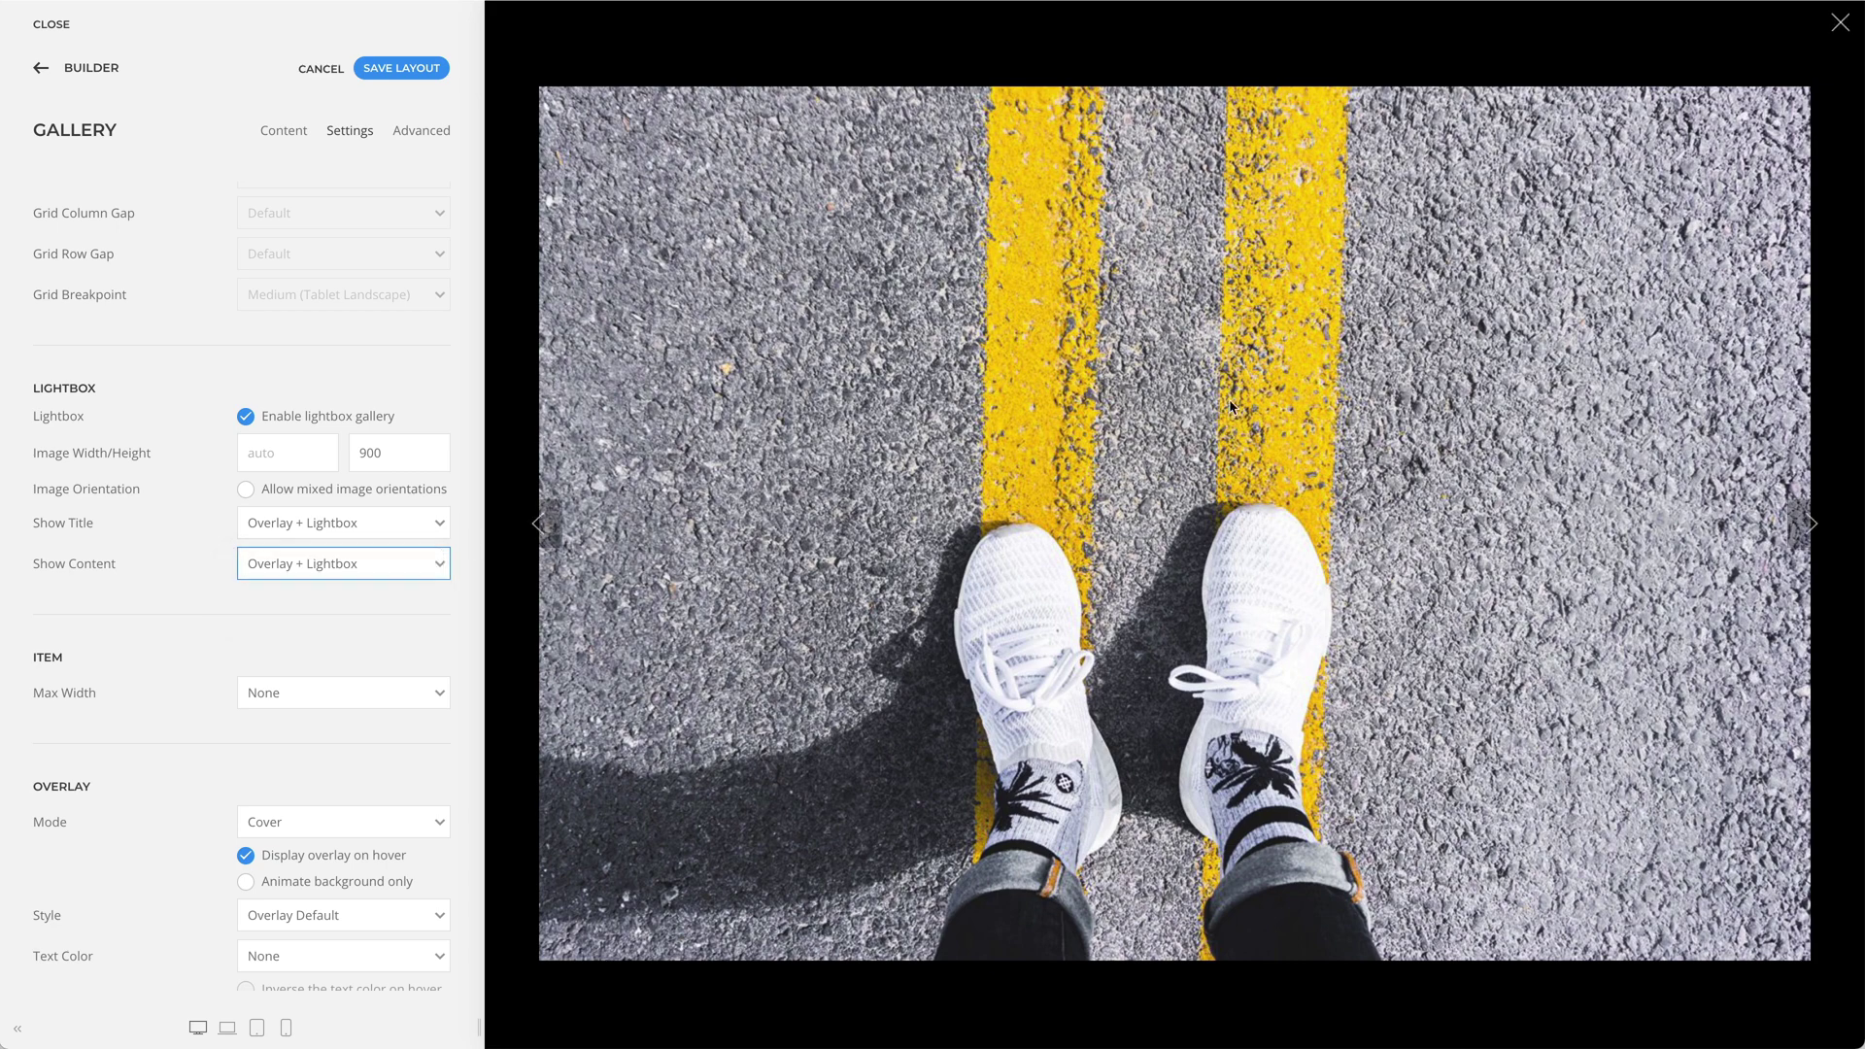
pyautogui.click(1838, 24)
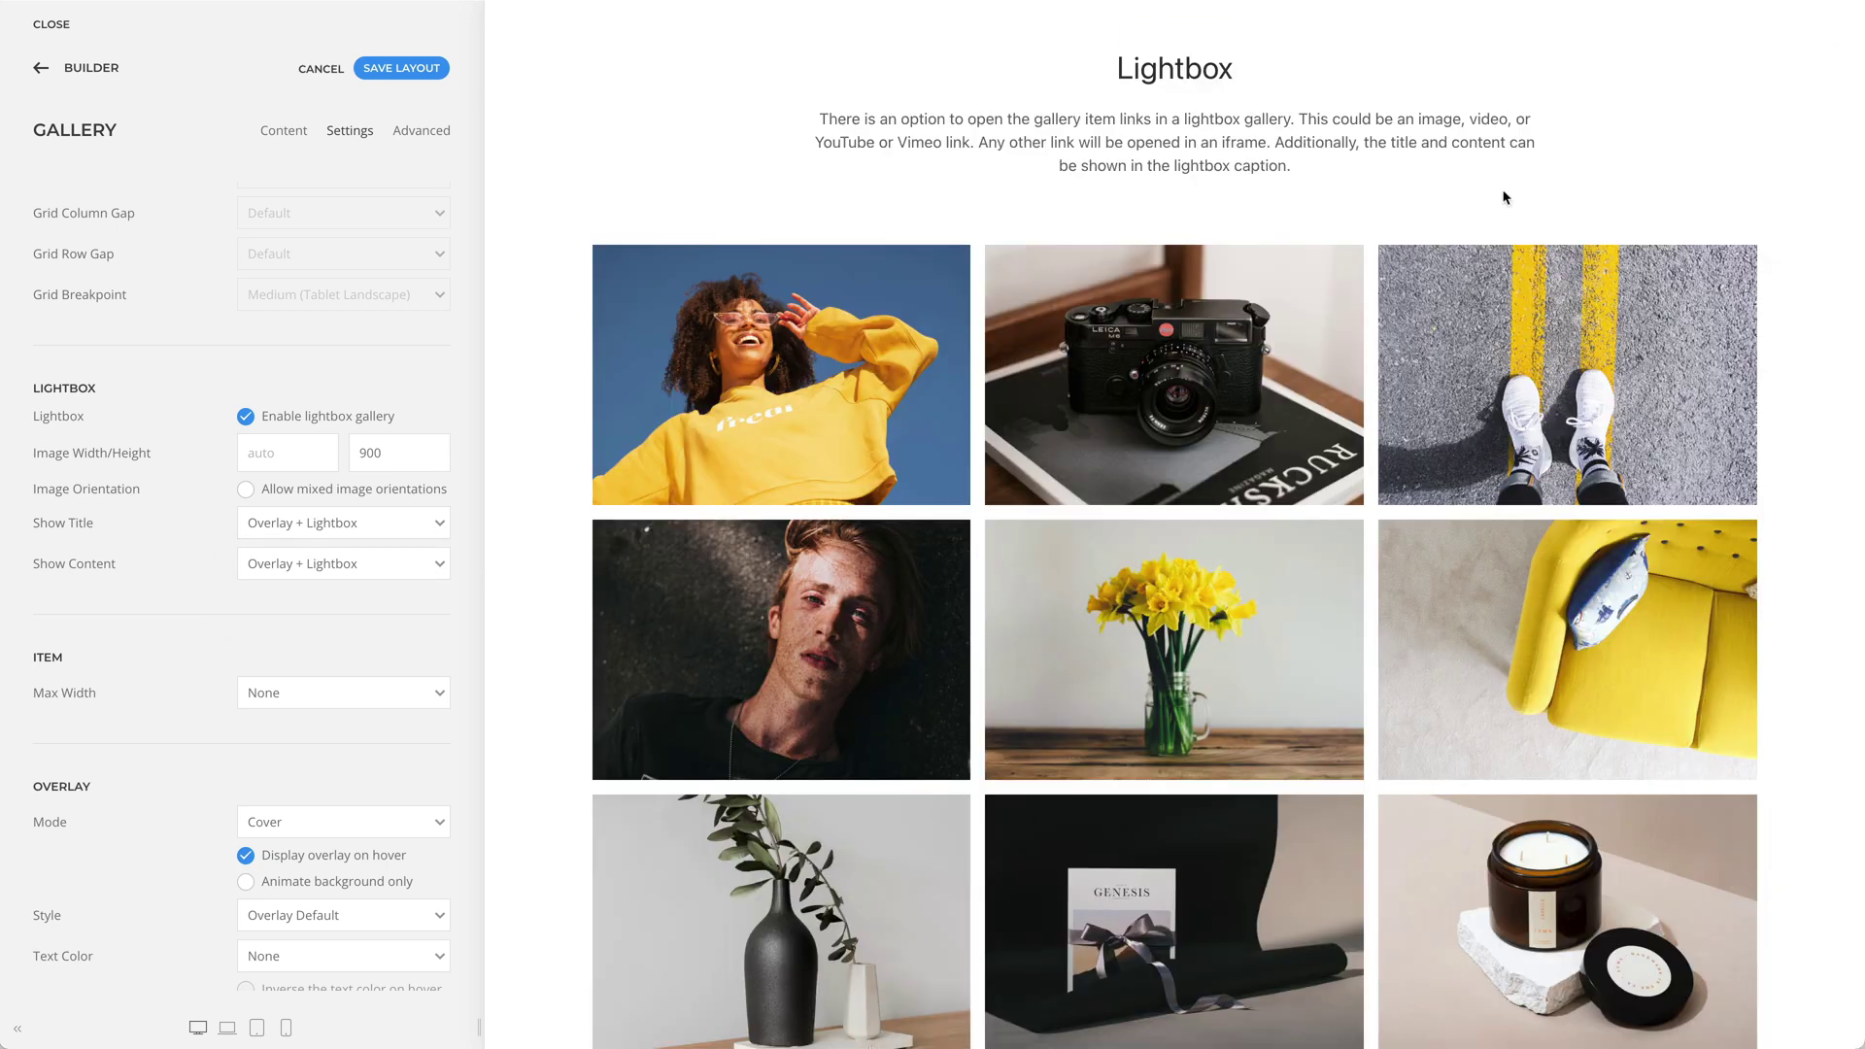
# Step: Enable 'Allow mixed image orientations' in the Mixed Image Orientation gallery's Image/Video settings
pyautogui.scroll(-8, 568, 466)
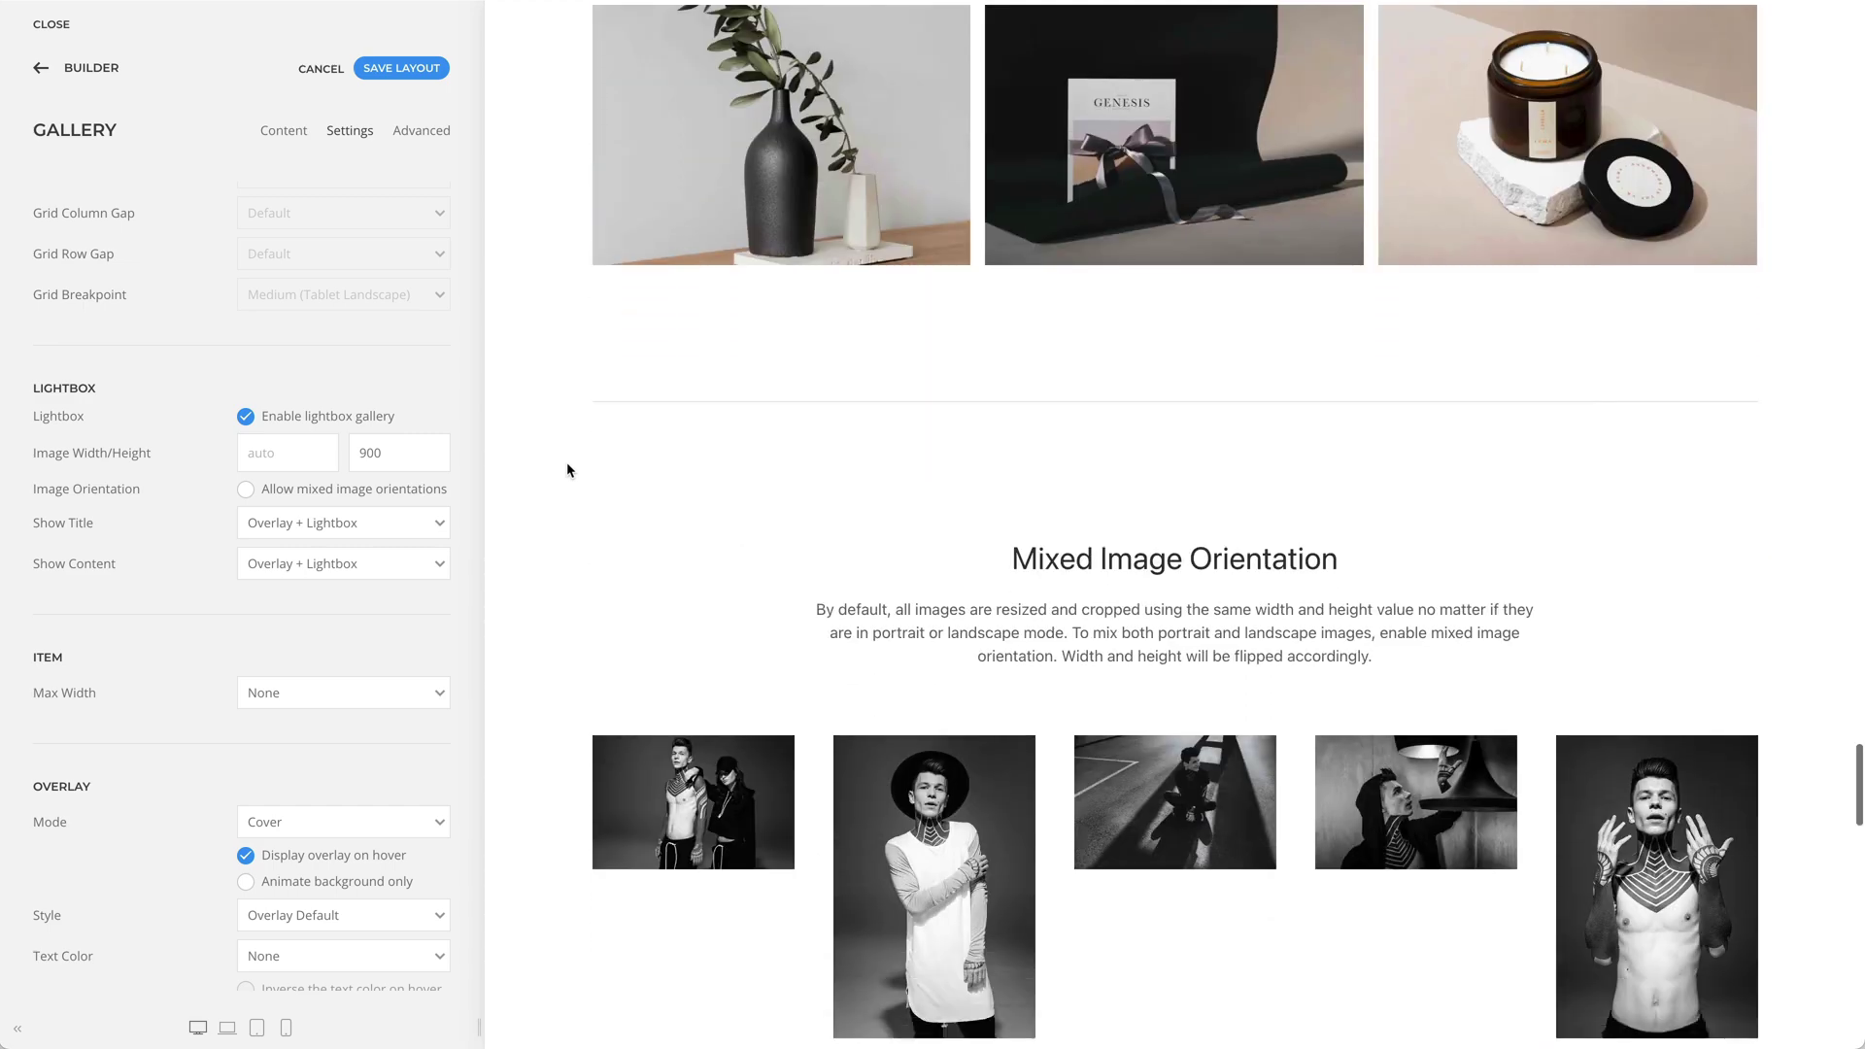
pyautogui.scroll(-5, 567, 462)
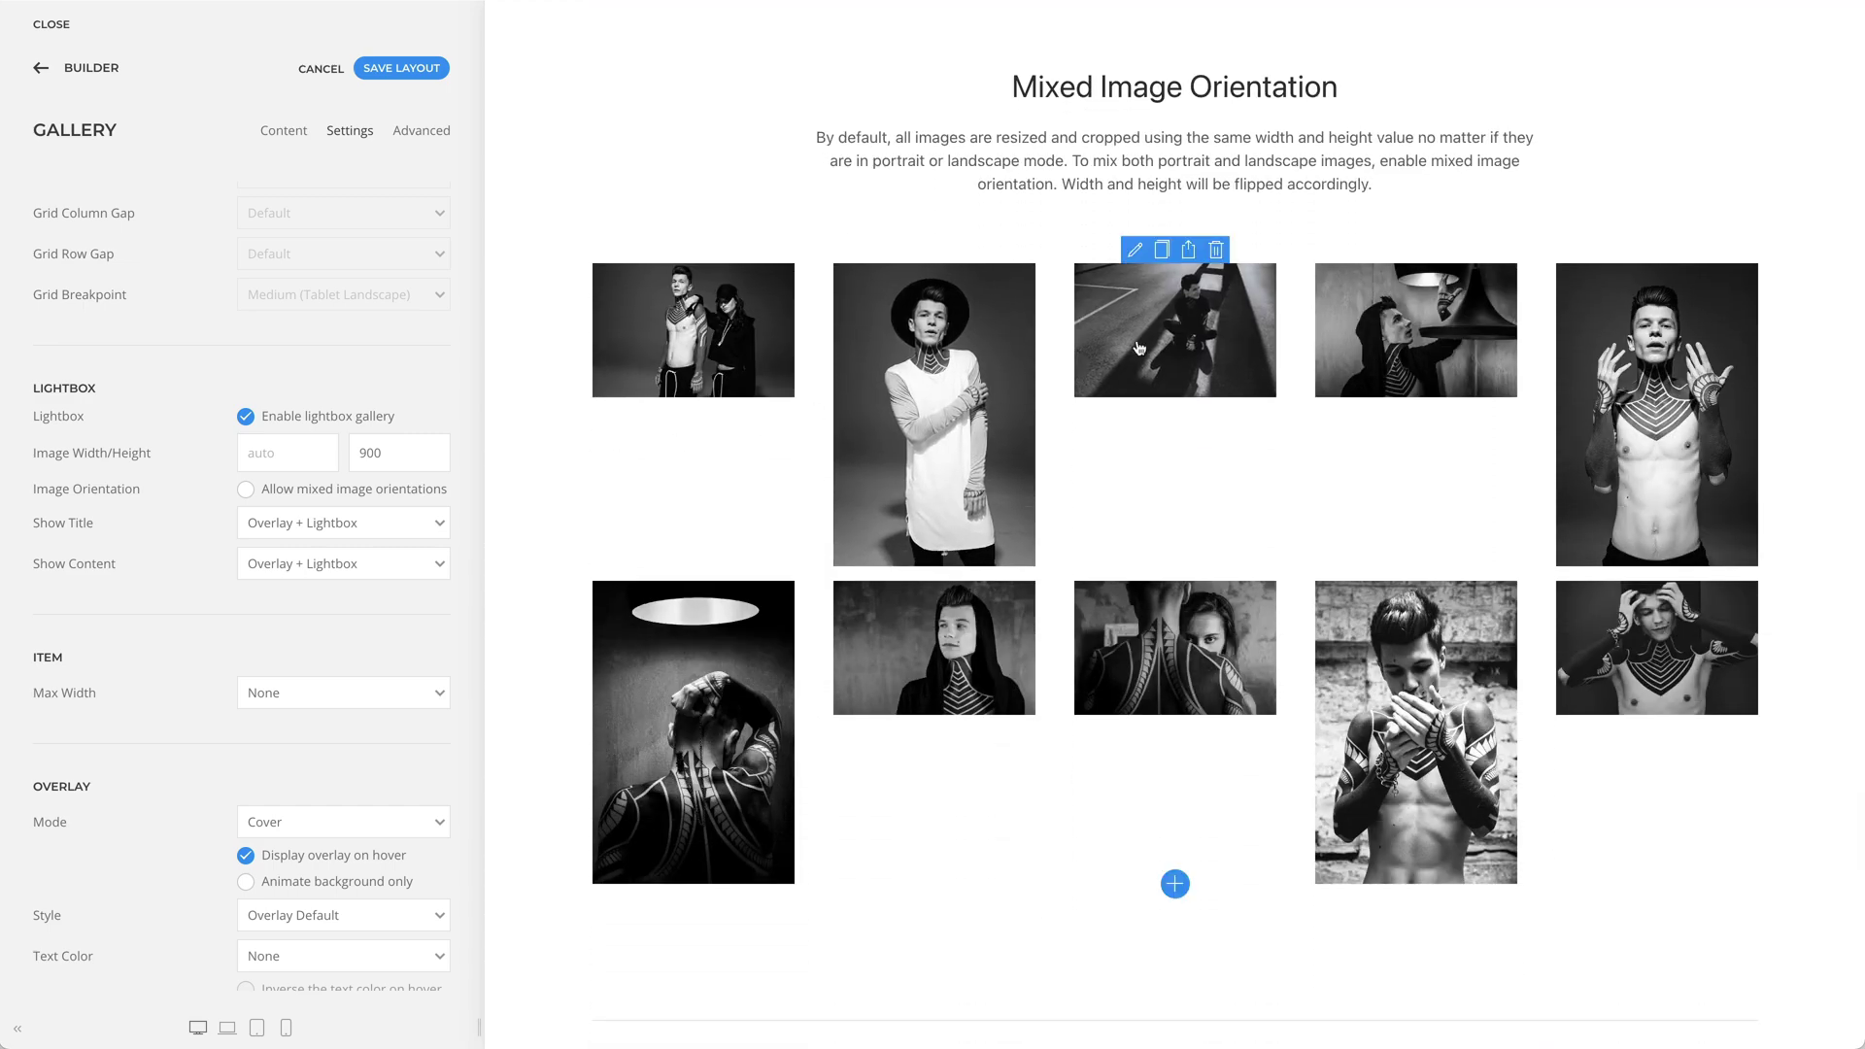
pyautogui.click(1131, 252)
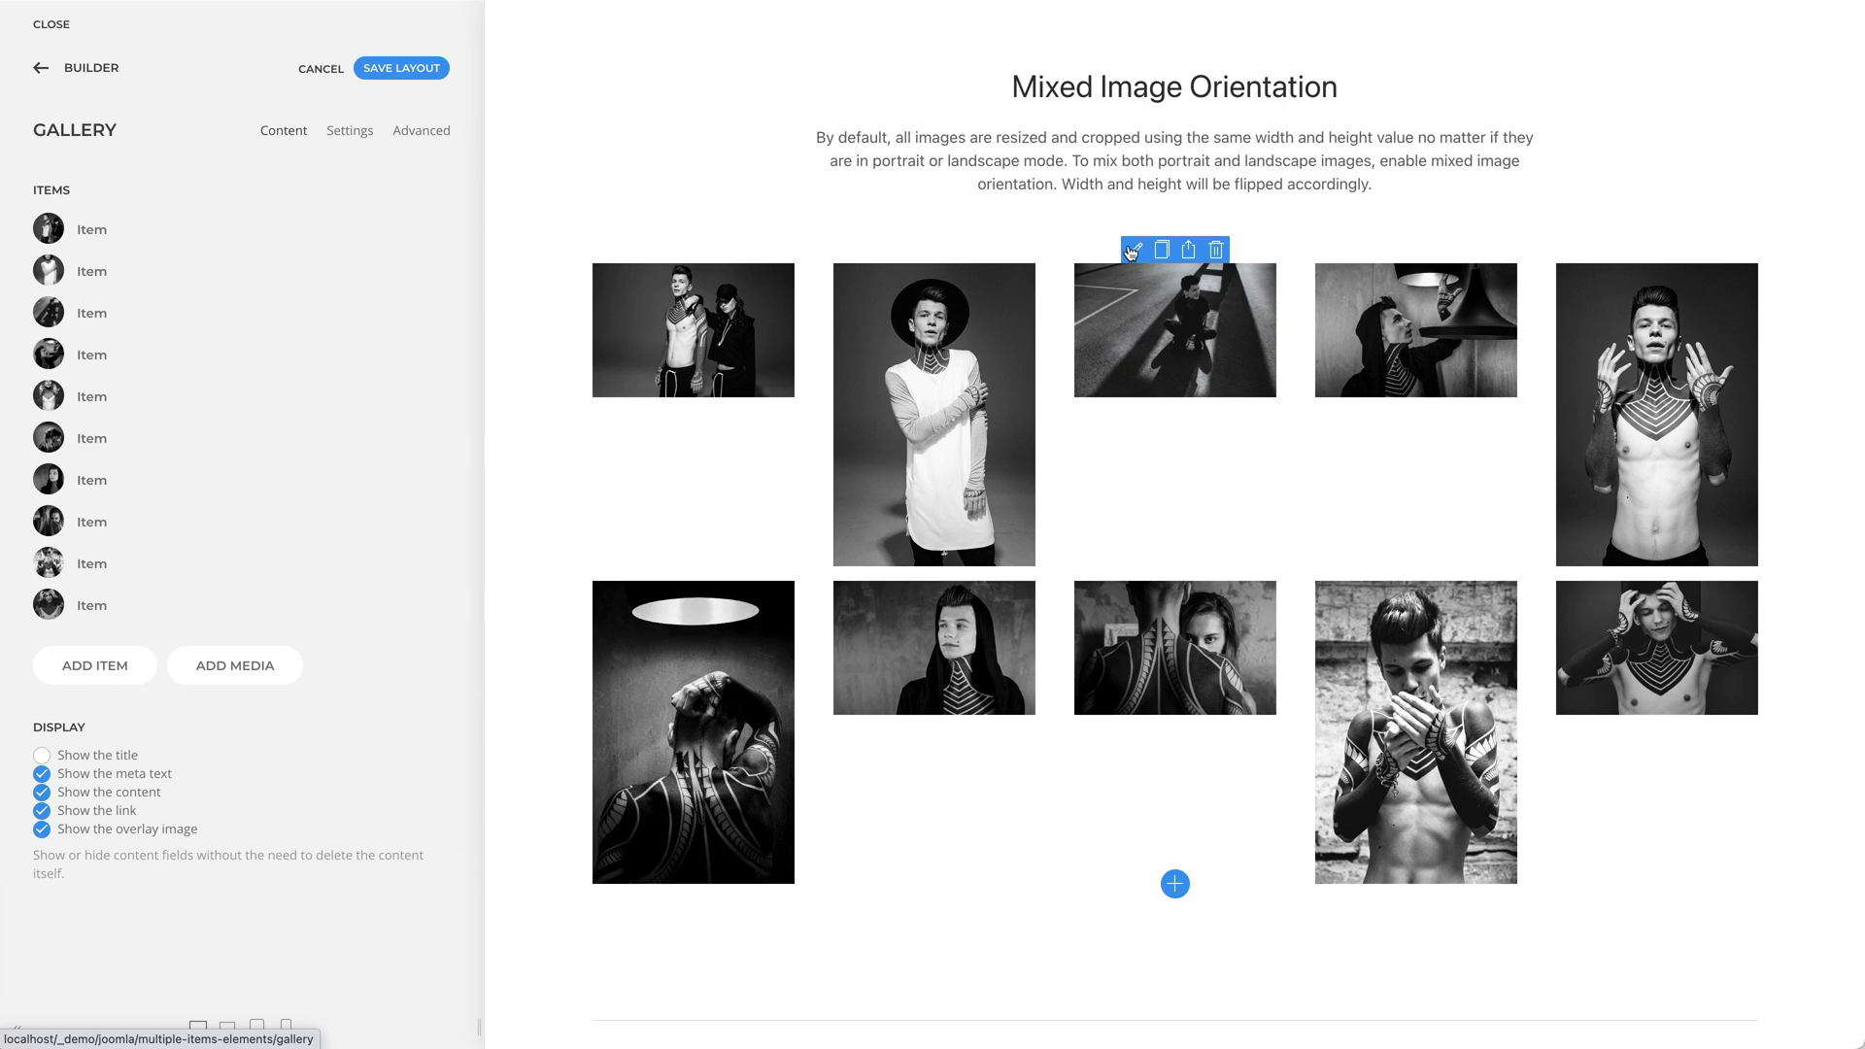
pyautogui.click(363, 136)
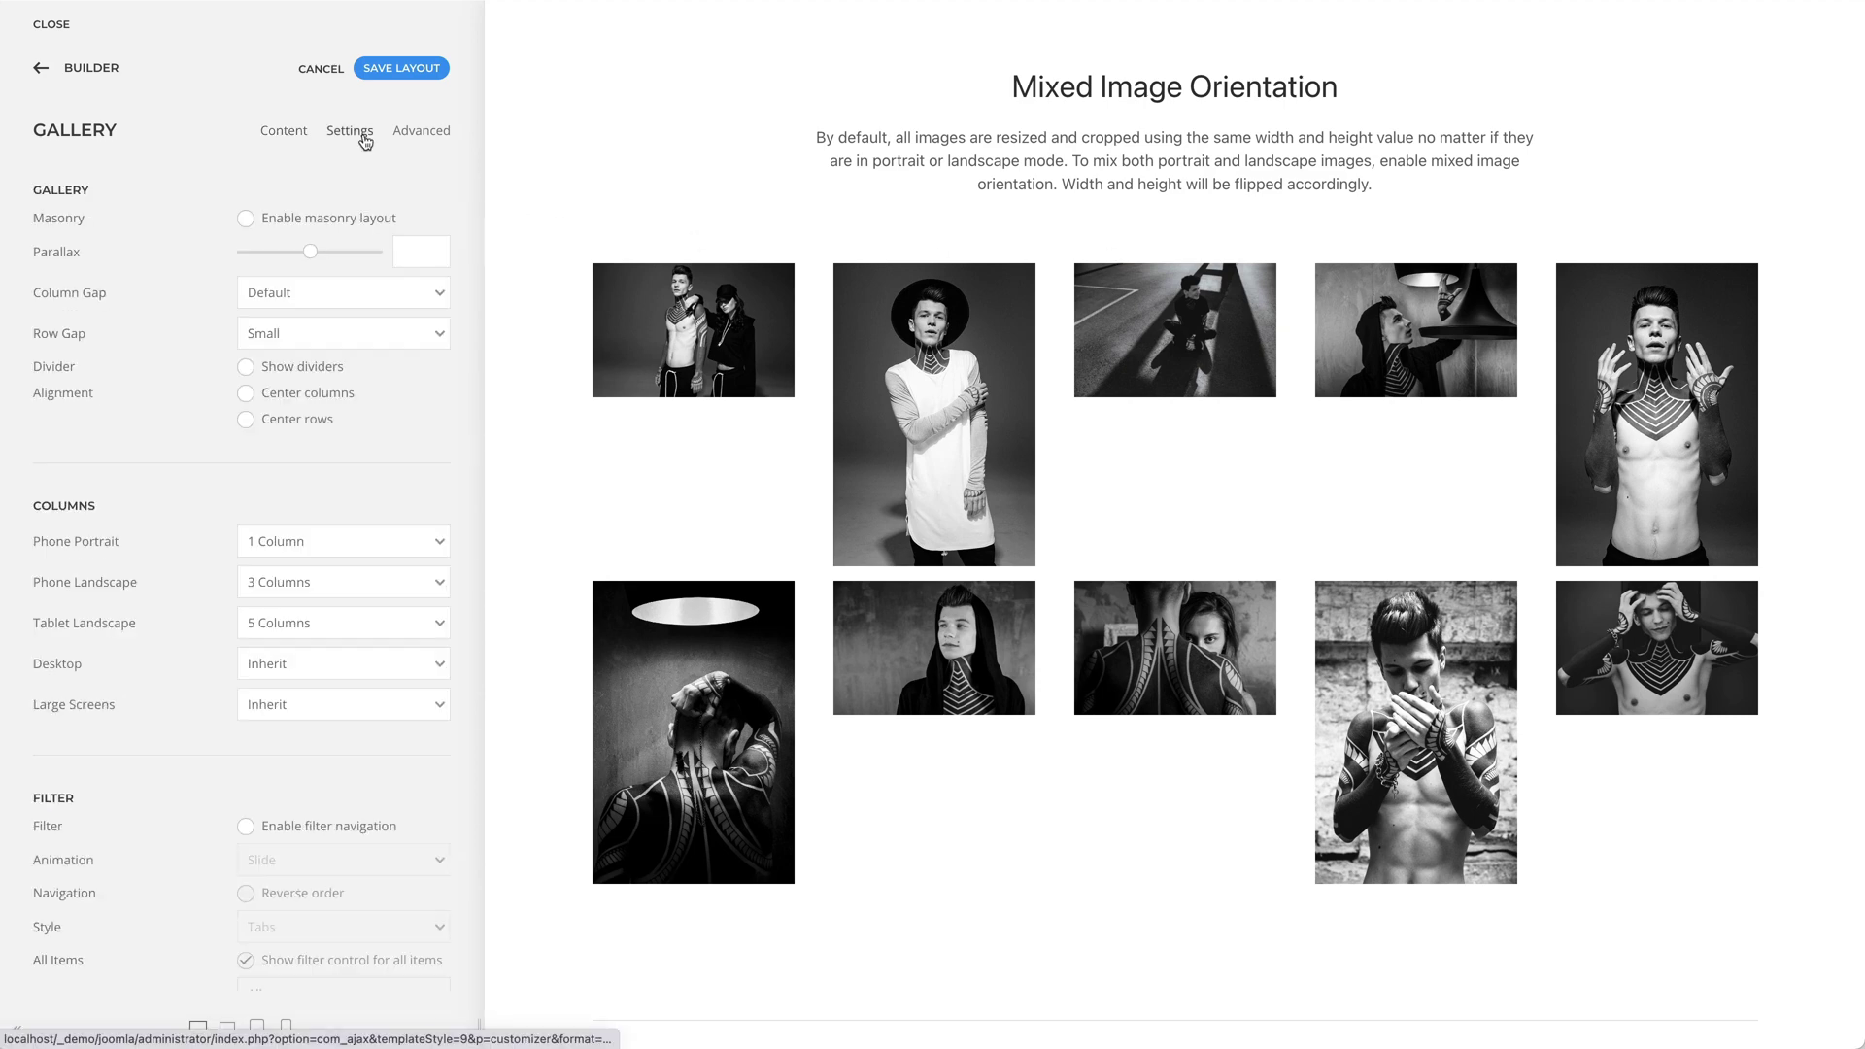
pyautogui.scroll(-3, 365, 502)
pyautogui.scroll(-10, 365, 501)
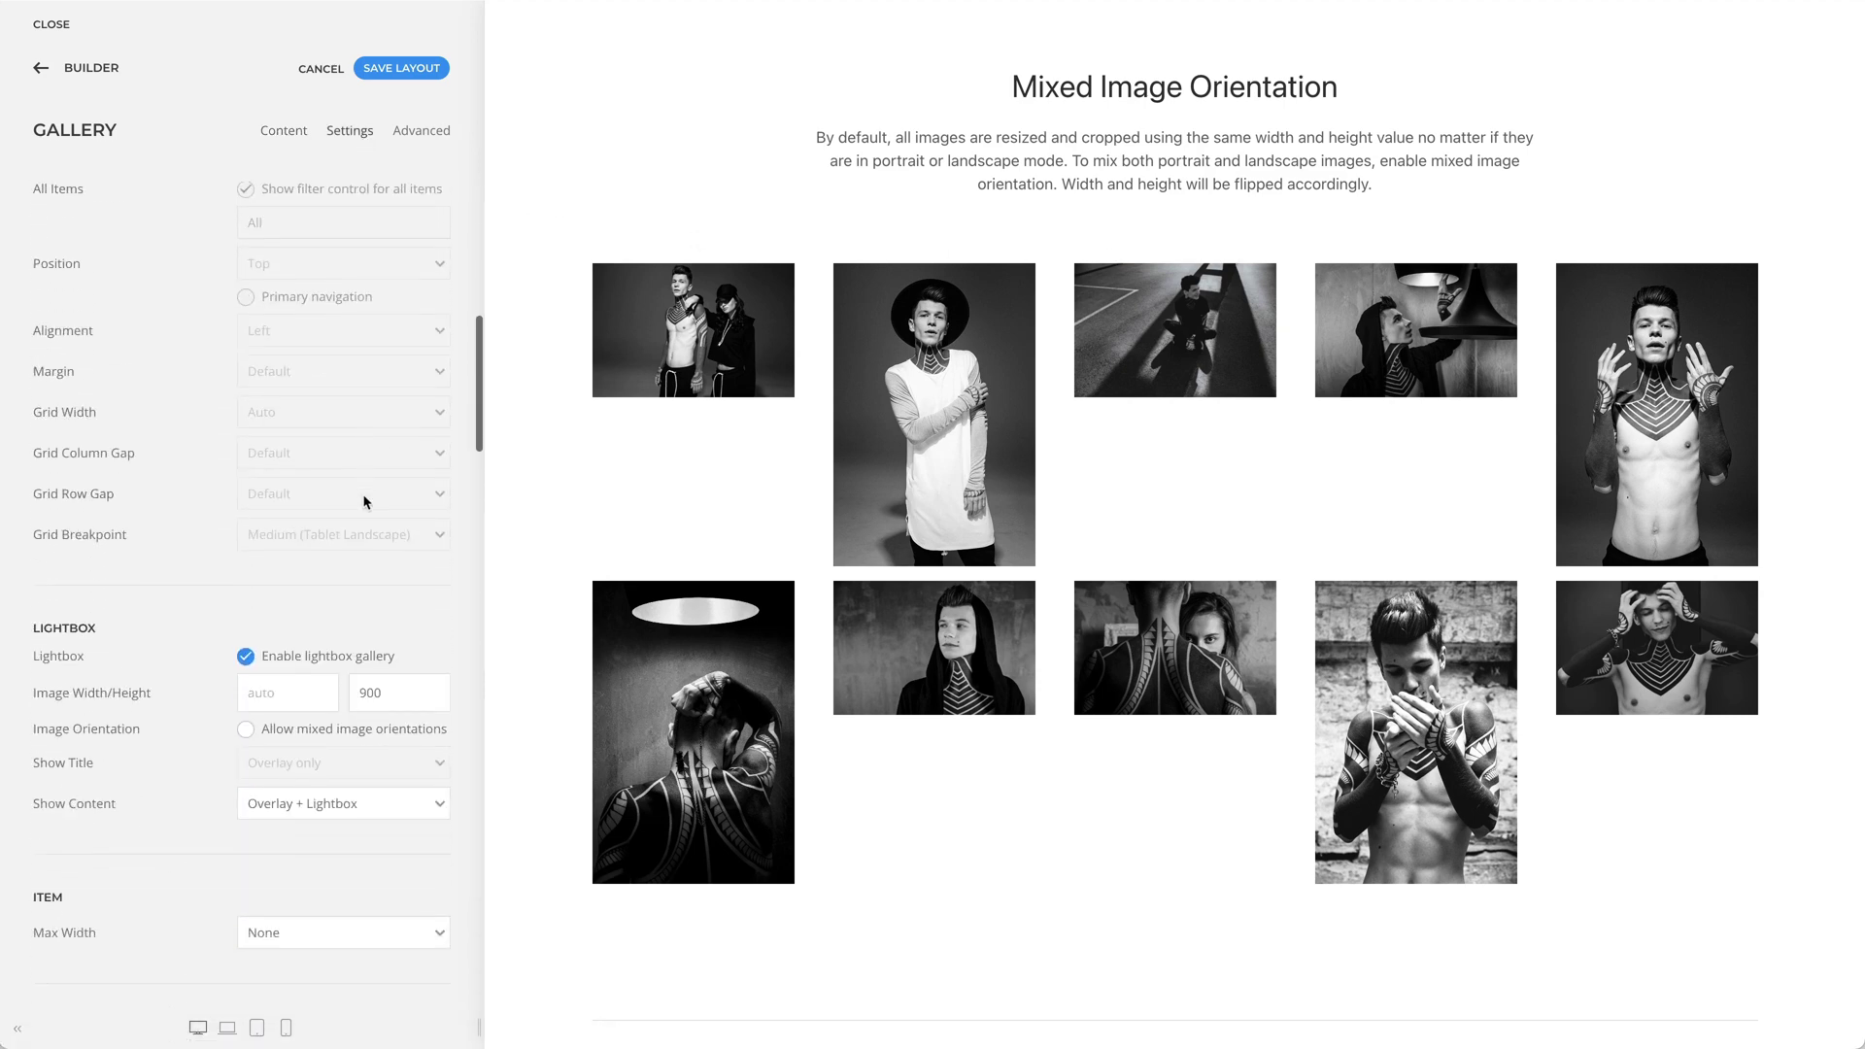
pyautogui.scroll(-5, 365, 501)
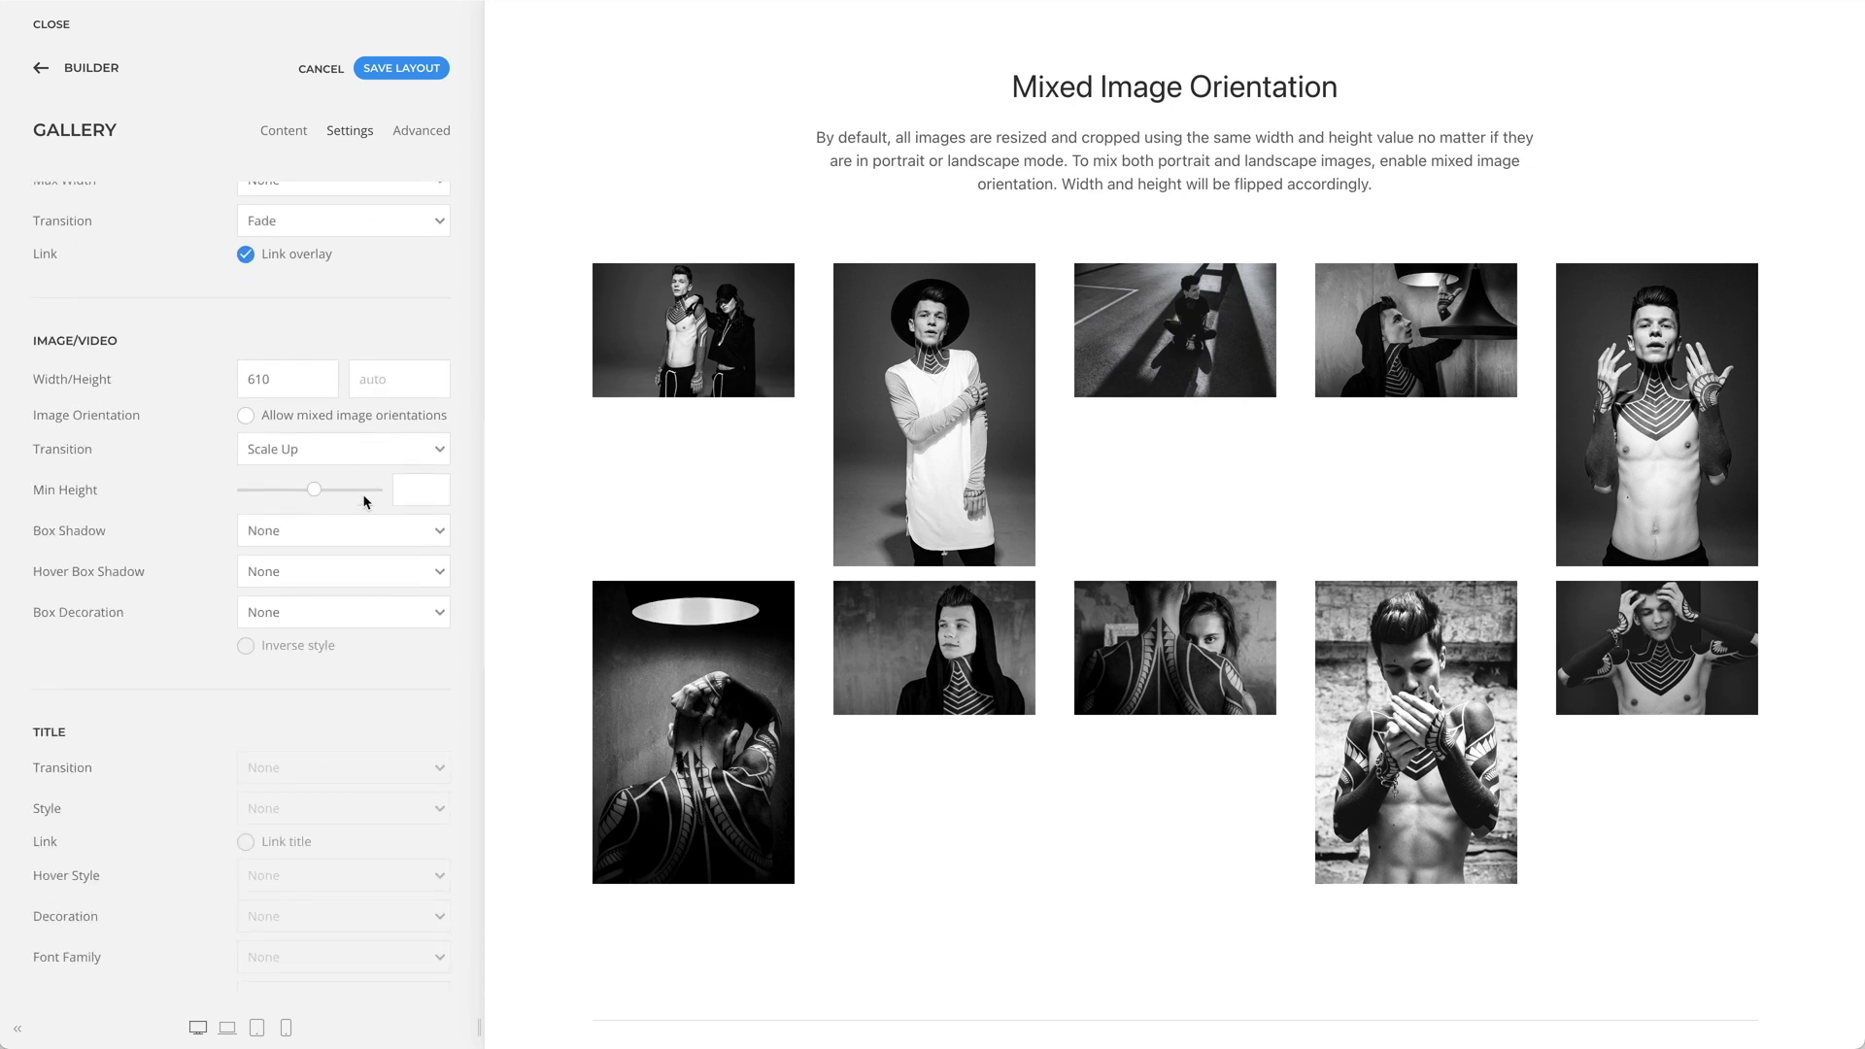
pyautogui.click(246, 418)
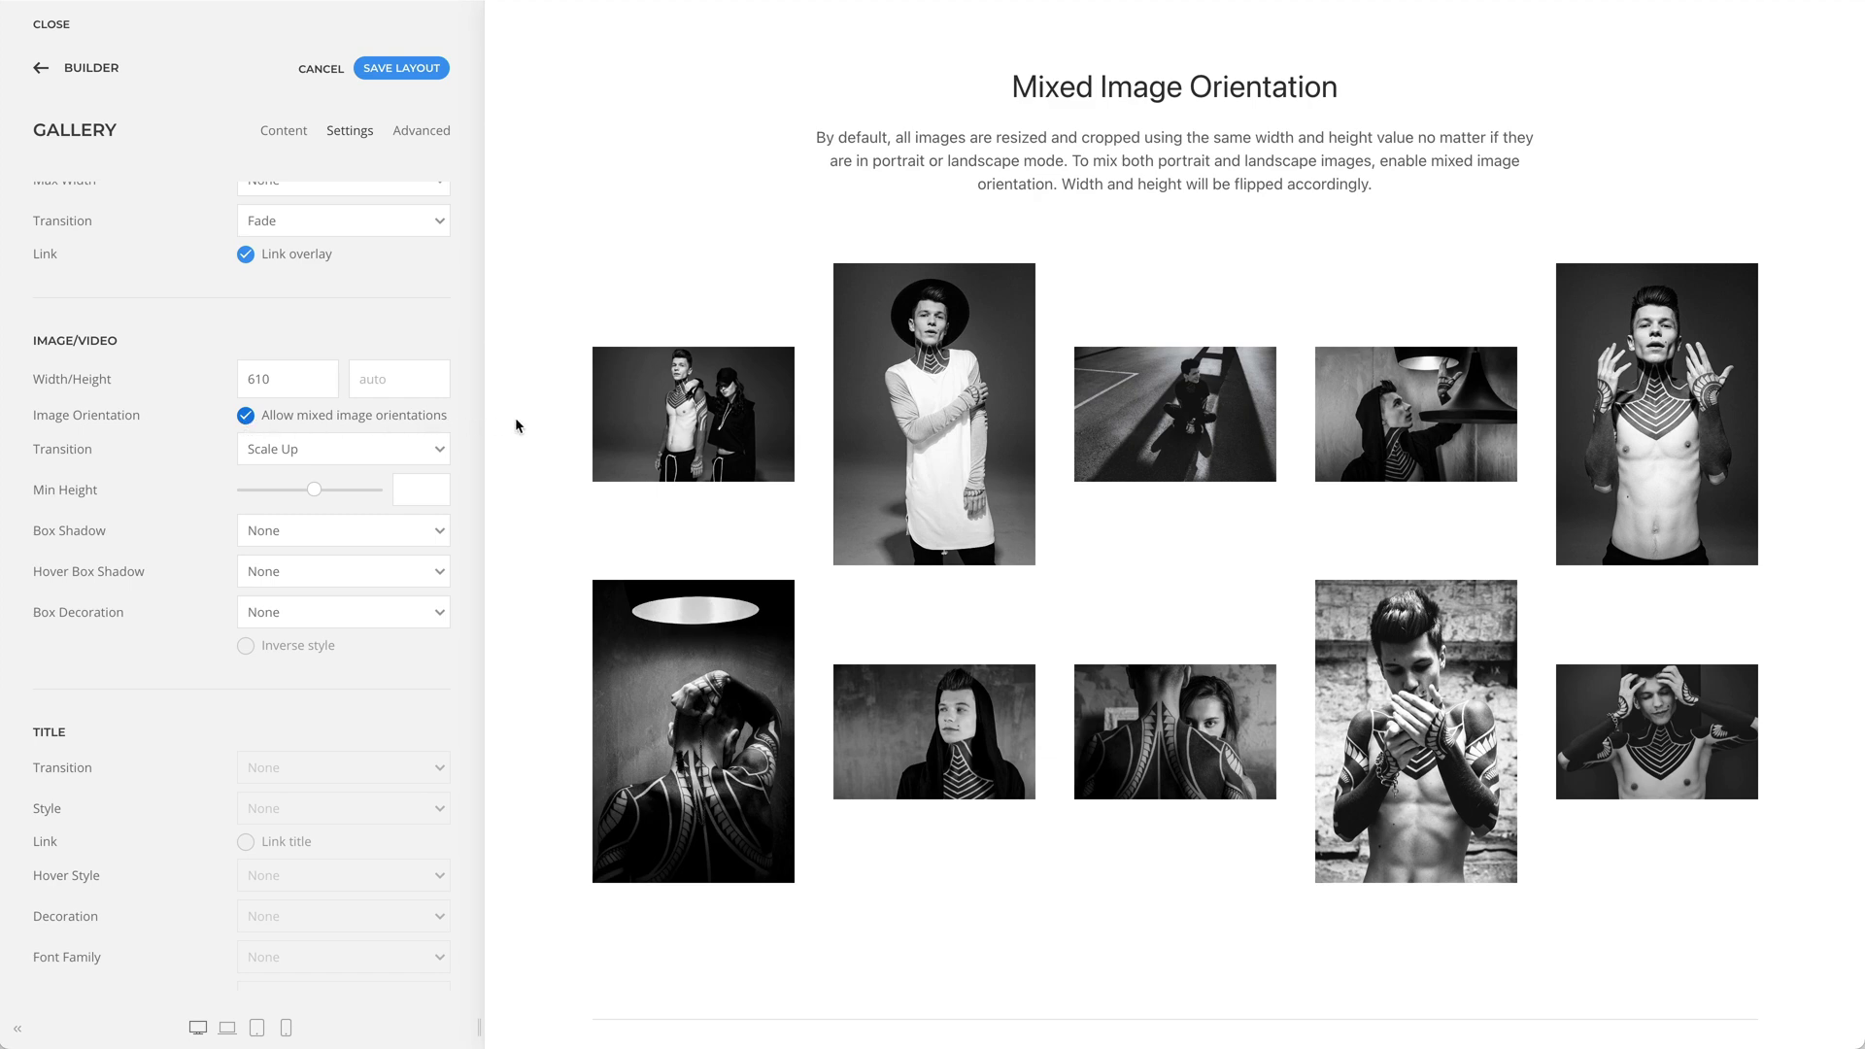
pyautogui.scroll(-10, 516, 419)
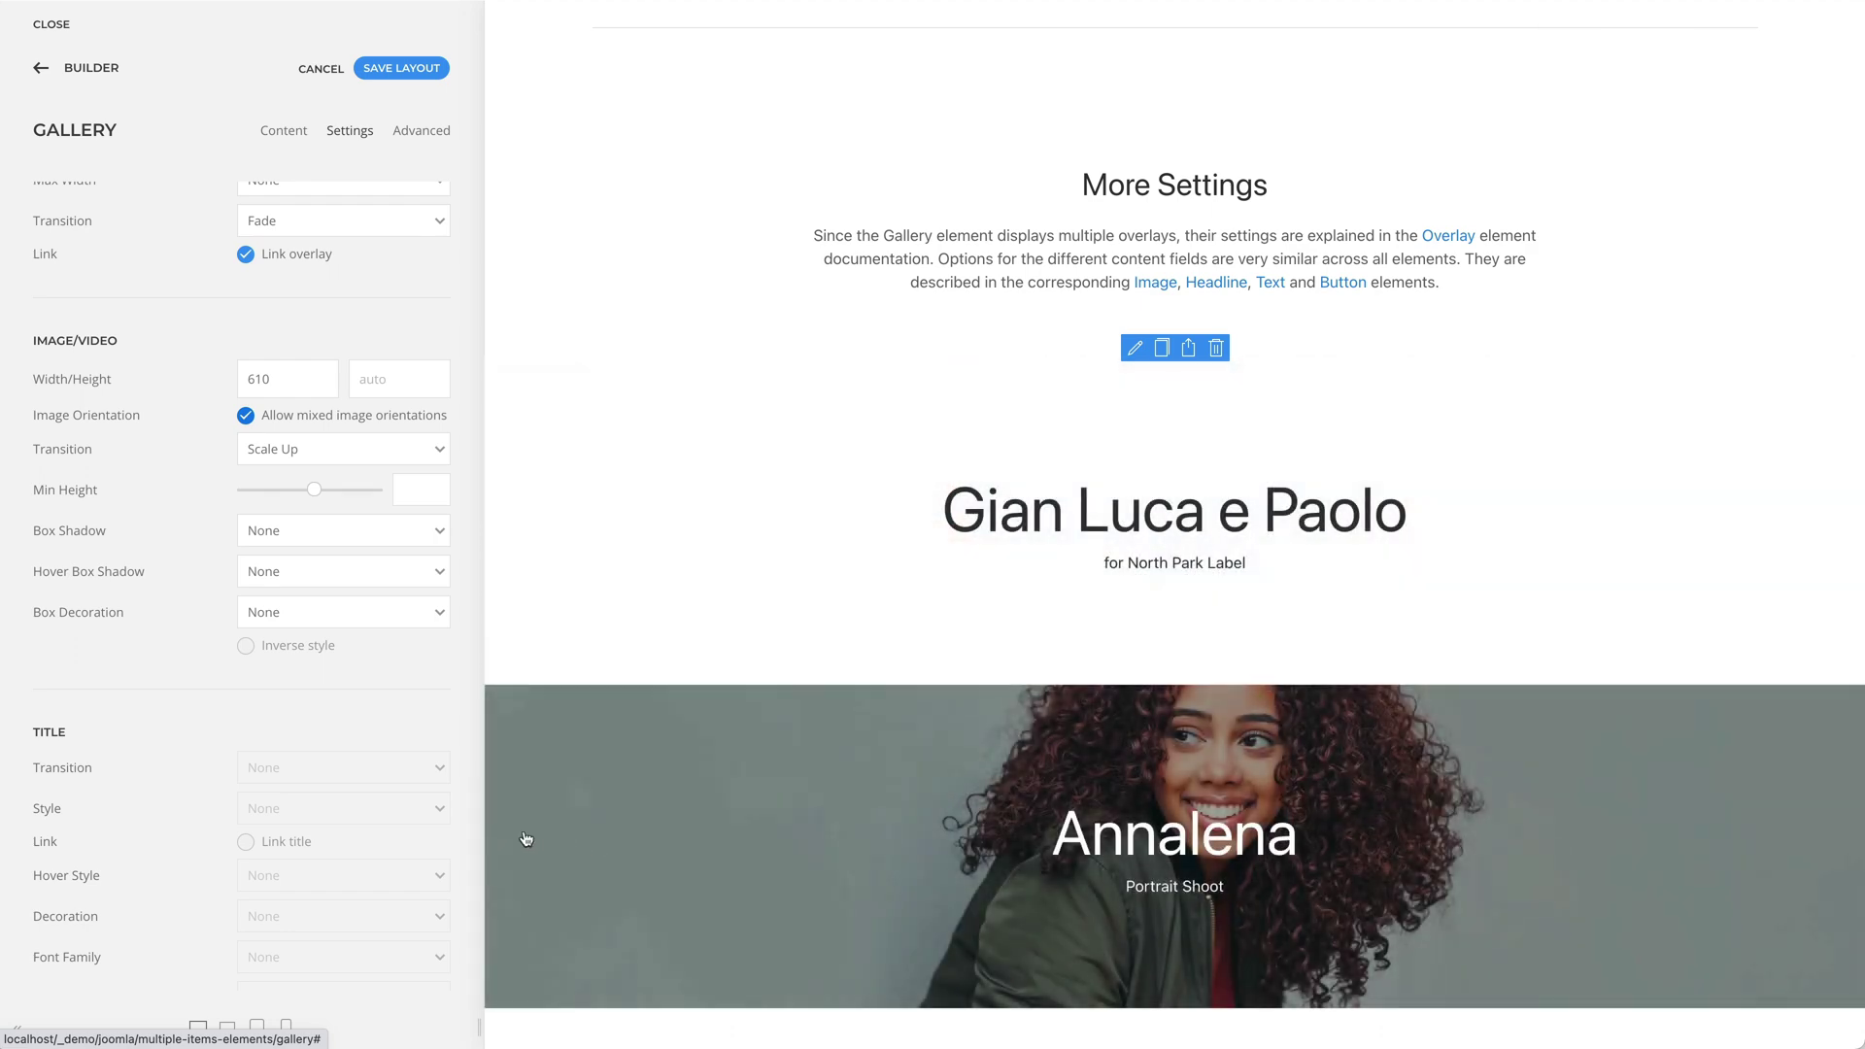
pyautogui.scroll(1, 457, 825)
pyautogui.scroll(5, 456, 825)
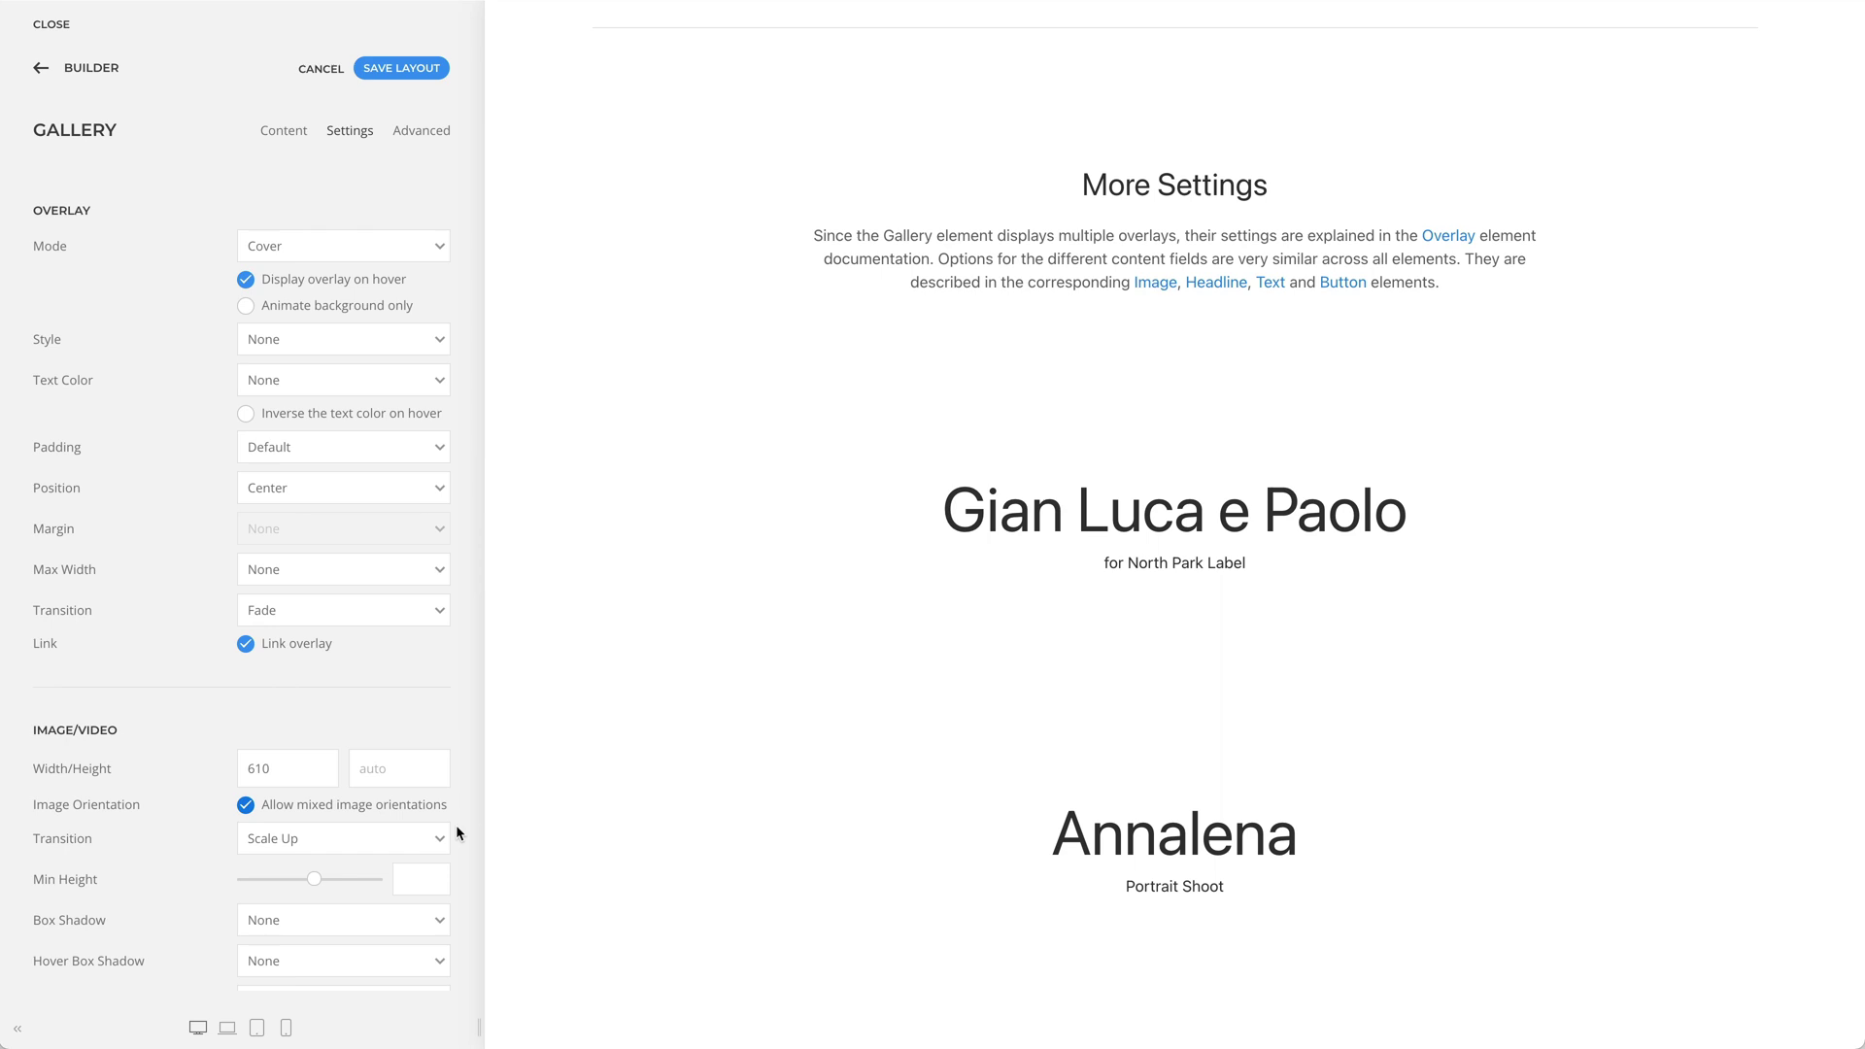
pyautogui.scroll(-5, 458, 828)
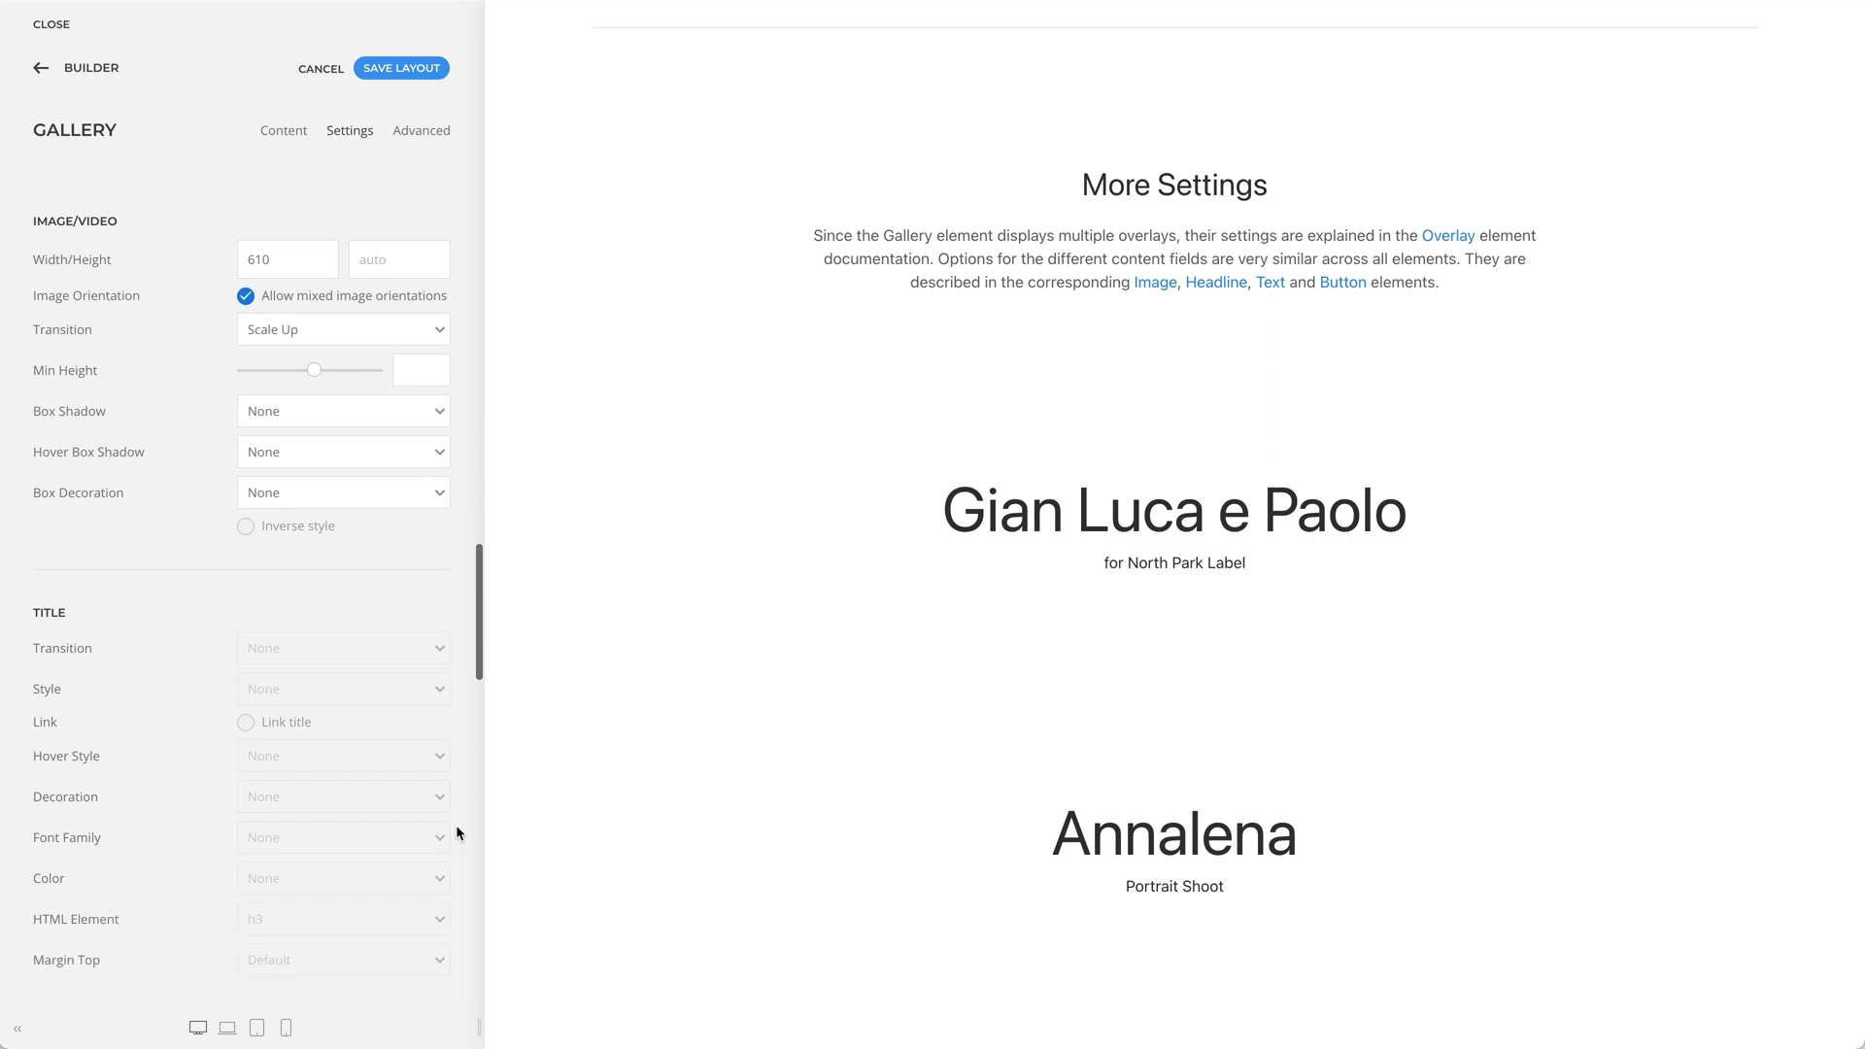
pyautogui.scroll(-4, 457, 825)
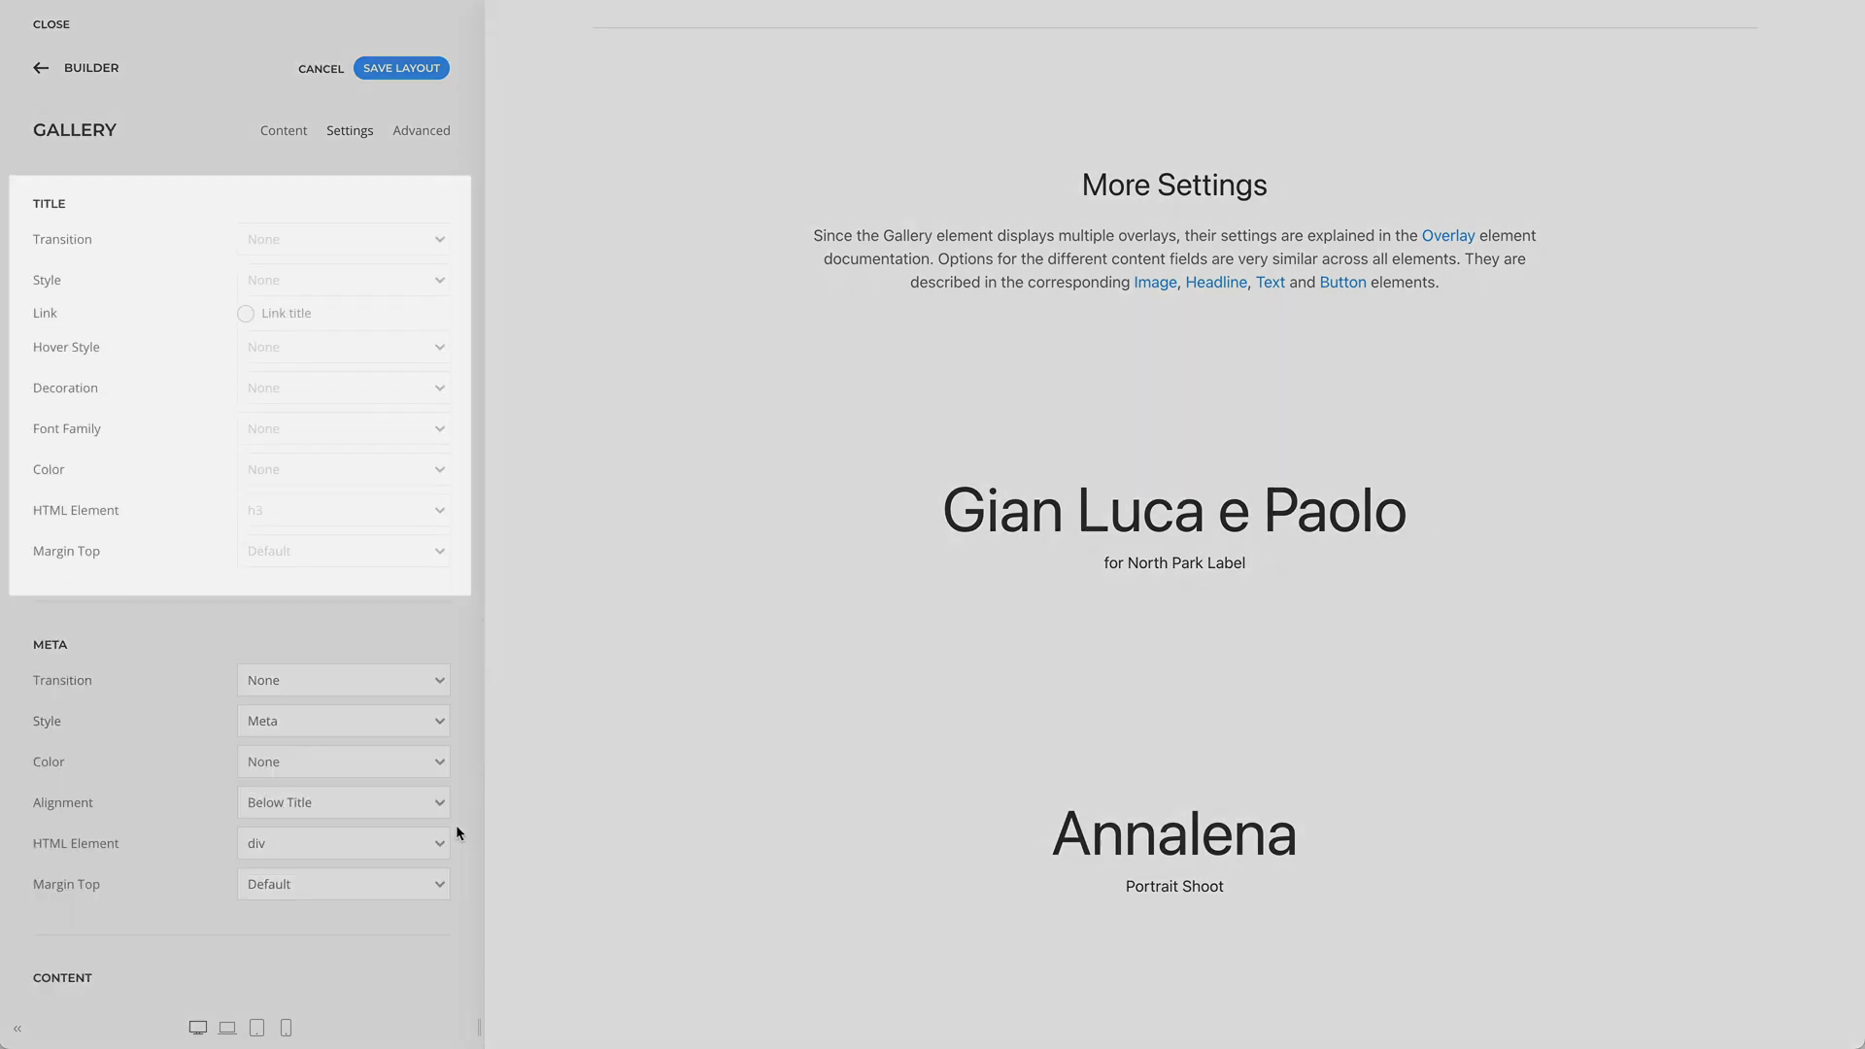
pyautogui.scroll(-1, 457, 833)
pyautogui.scroll(-6, 457, 832)
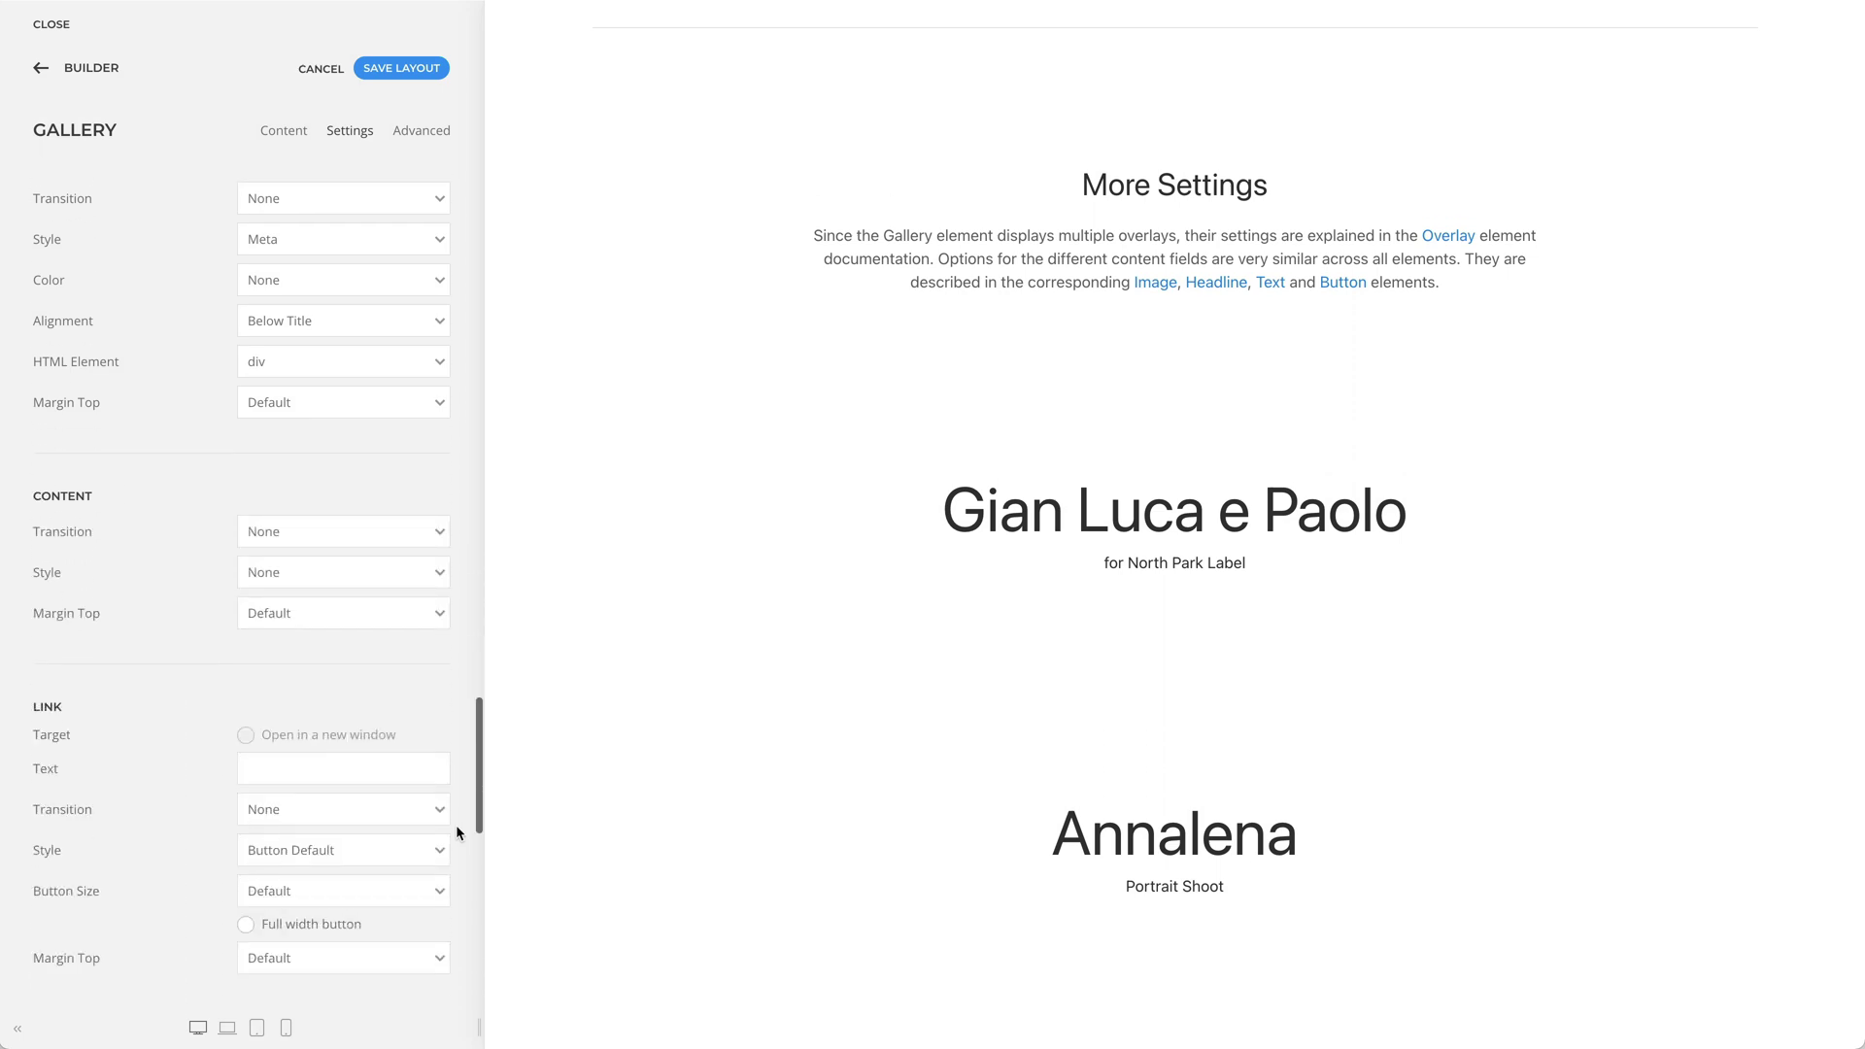